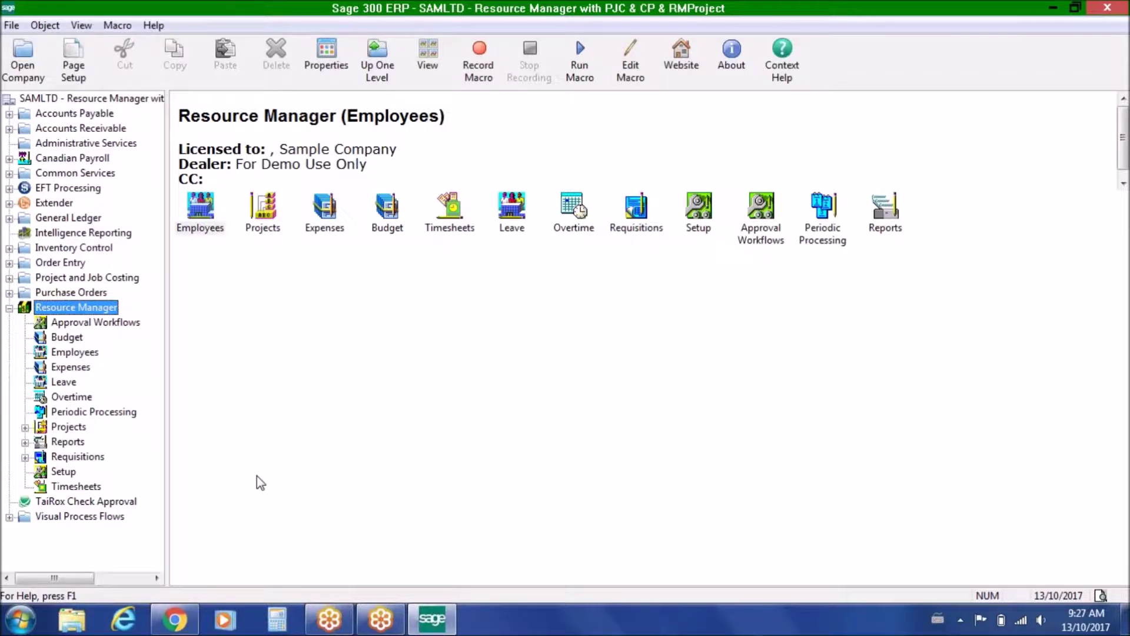
- Browse the Resource Manager employee functions and overview, then show Administrative Services
{"action": "left_click", "coordinate": [88, 353]}
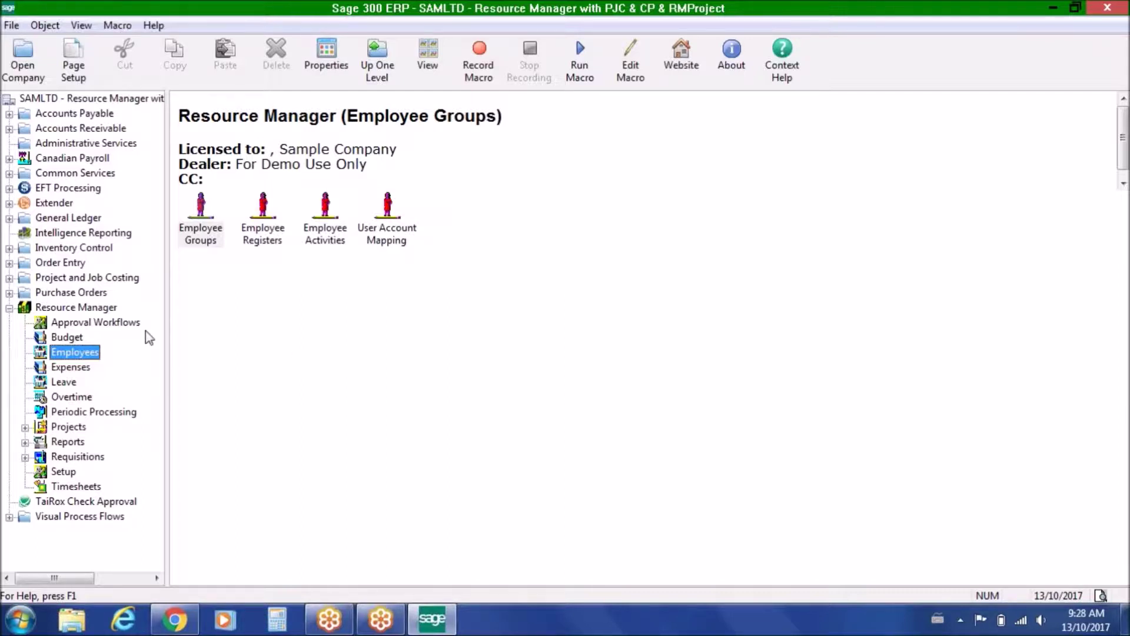
{"action": "left_click", "coordinate": [95, 312]}
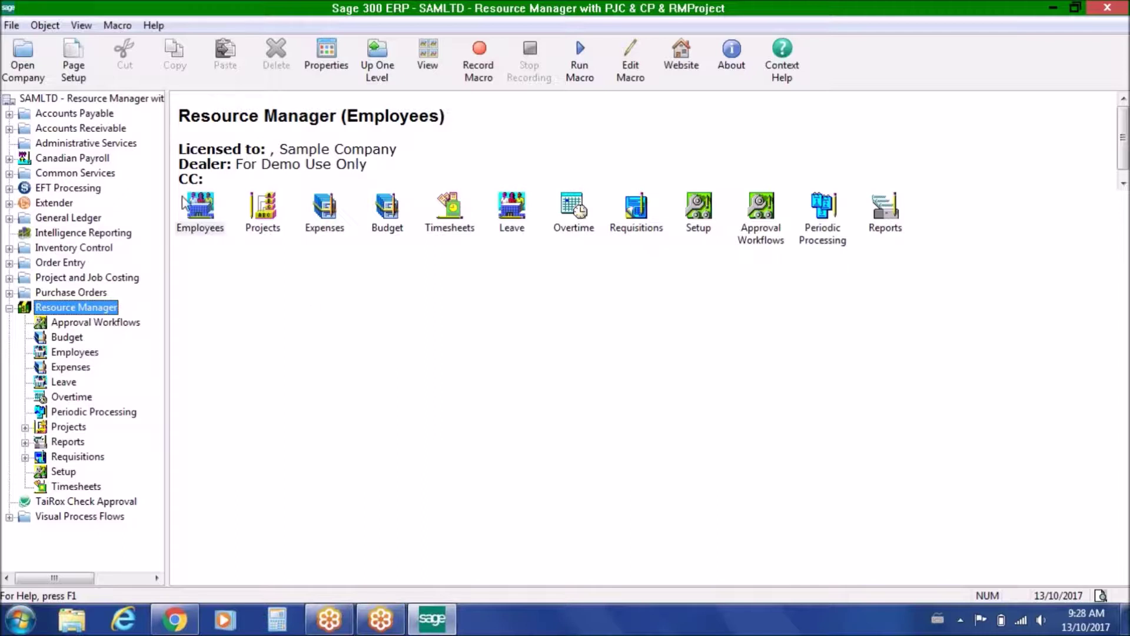
{"action": "left_click", "coordinate": [103, 143]}
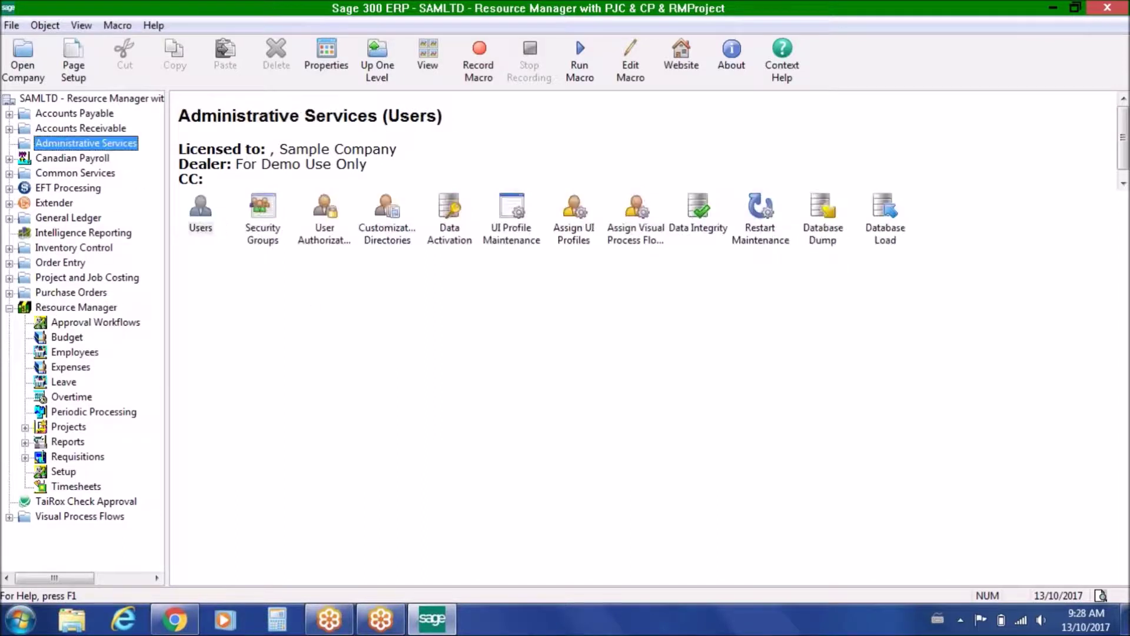
- Review the Security Groups tasks for the Resource Manager 6.2C application, then close the window
{"action": "double_click", "coordinate": [262, 209]}
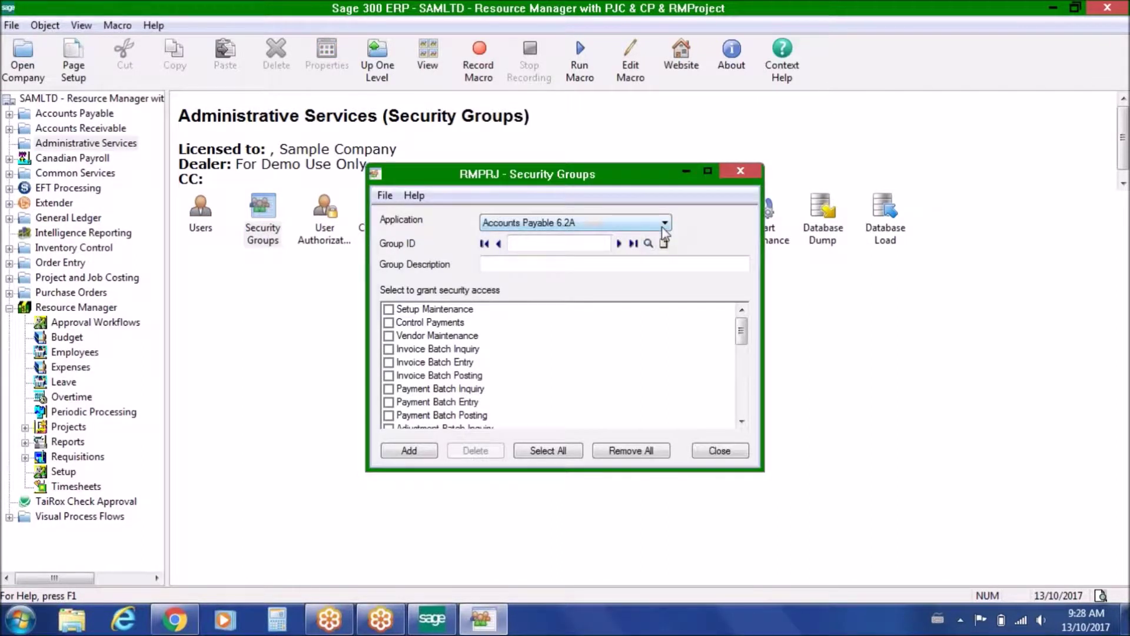
{"action": "left_click", "coordinate": [664, 224]}
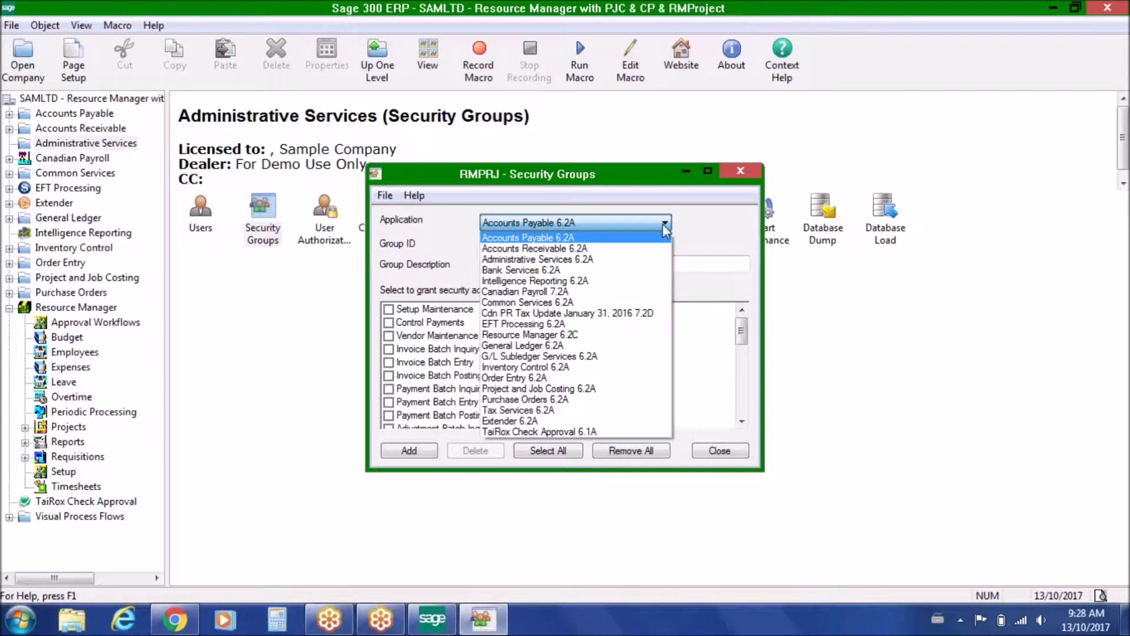
{"action": "left_click", "coordinate": [624, 342]}
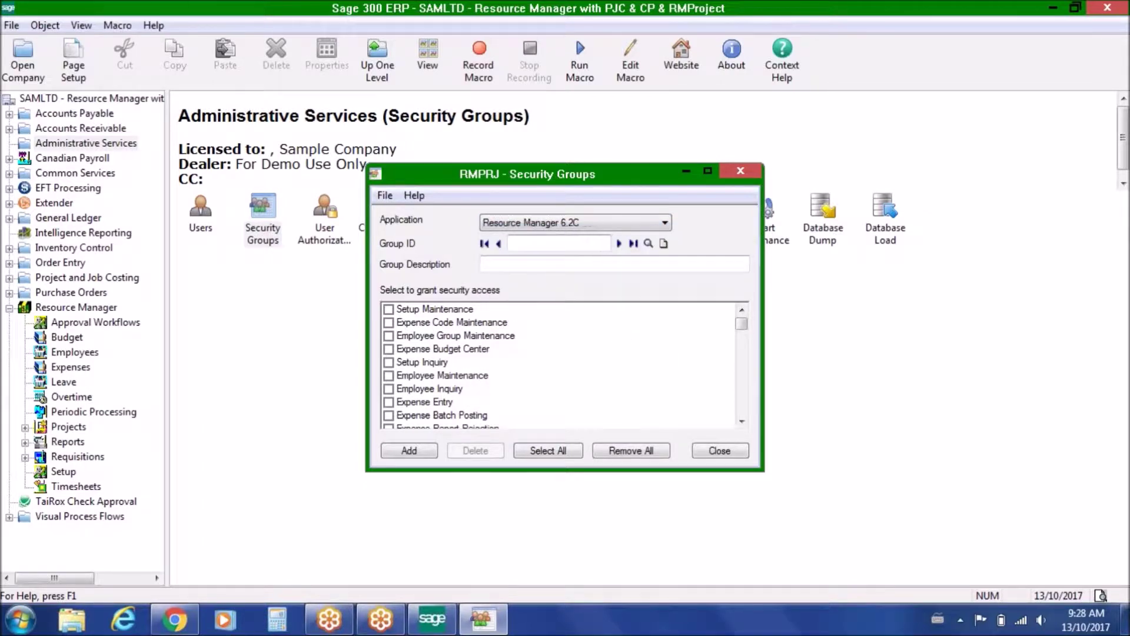
{"action": "left_click", "coordinate": [664, 223]}
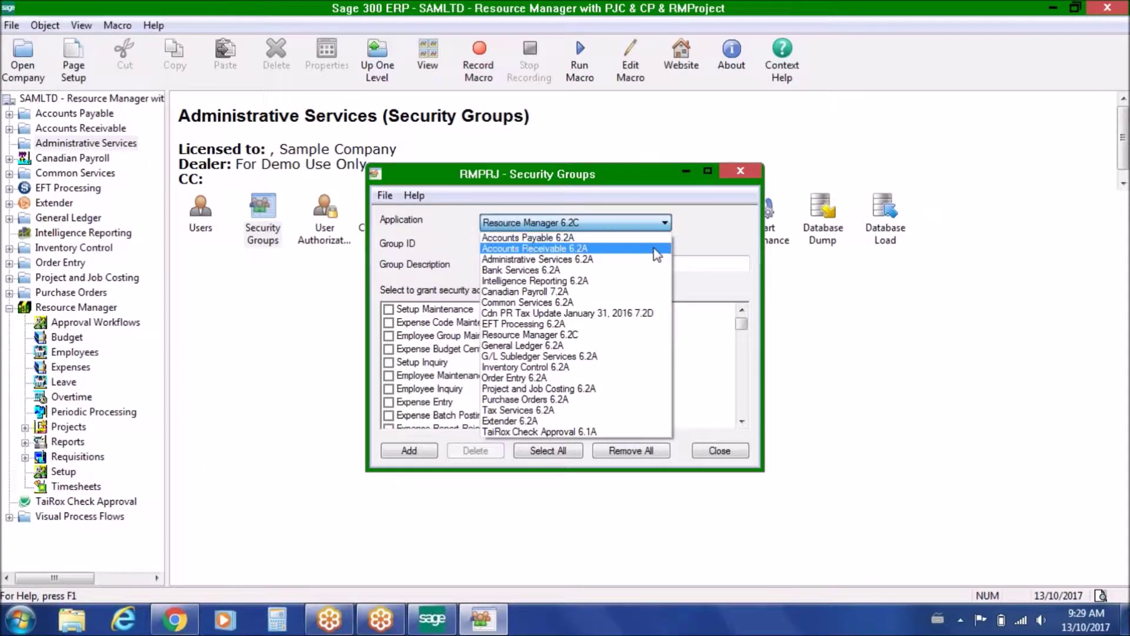
{"action": "left_click", "coordinate": [666, 223]}
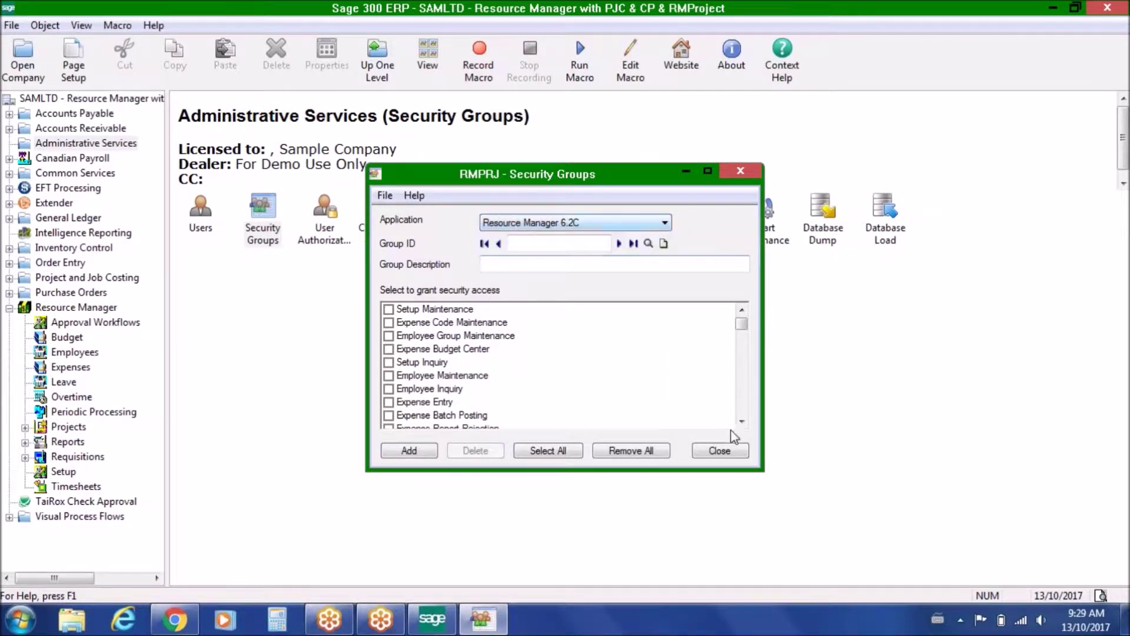
{"action": "left_click", "coordinate": [719, 451]}
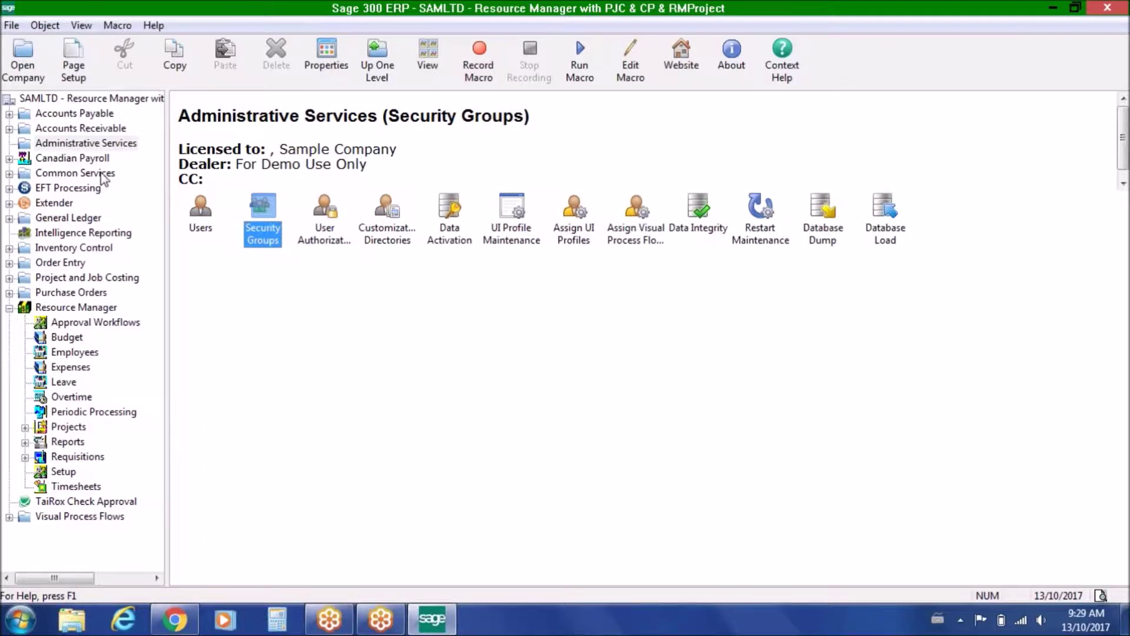
- Show Common Services and step through Fiscal Calendar, Currency and Optional Fields, ending on Currency
{"action": "left_click", "coordinate": [101, 175]}
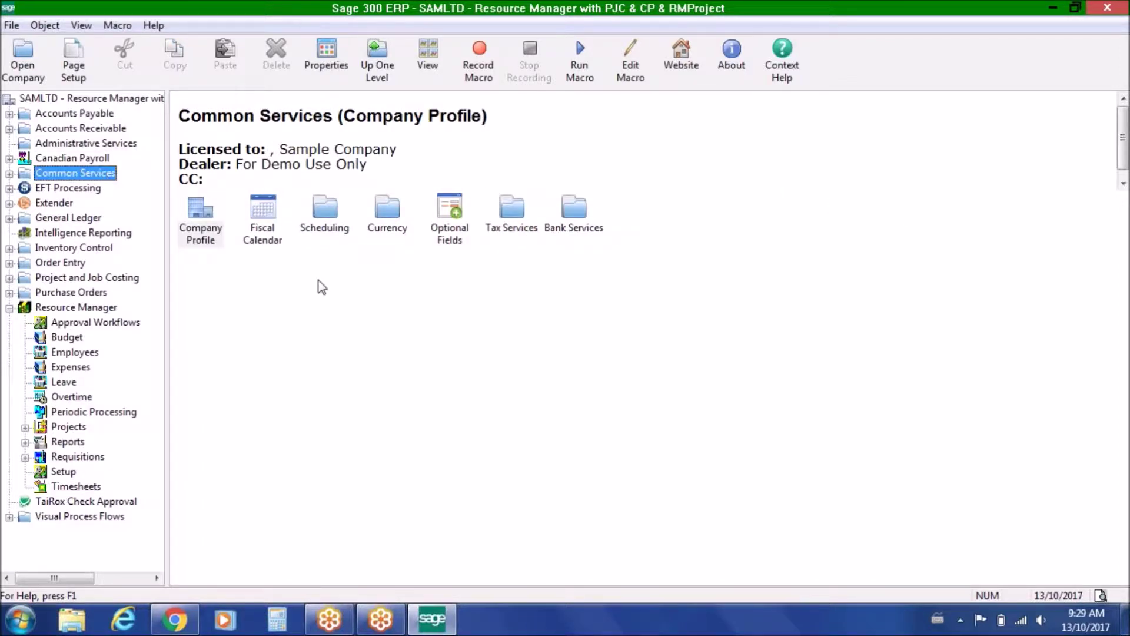
{"action": "left_click", "coordinate": [264, 213]}
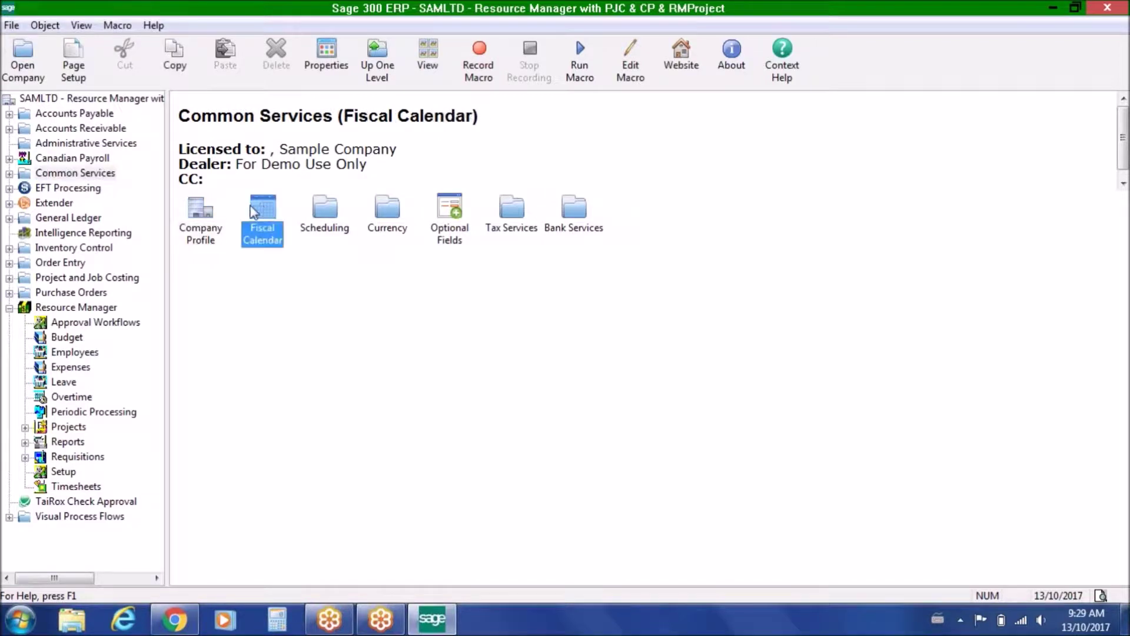
{"action": "left_click", "coordinate": [206, 212]}
{"action": "left_click", "coordinate": [389, 210]}
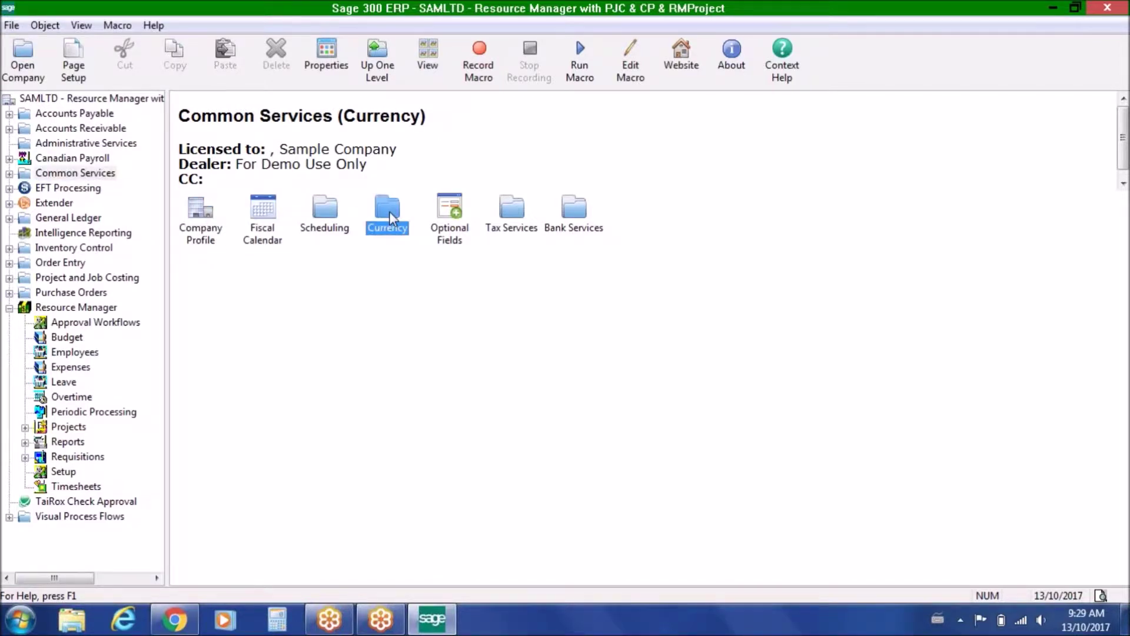
{"action": "left_click", "coordinate": [451, 209]}
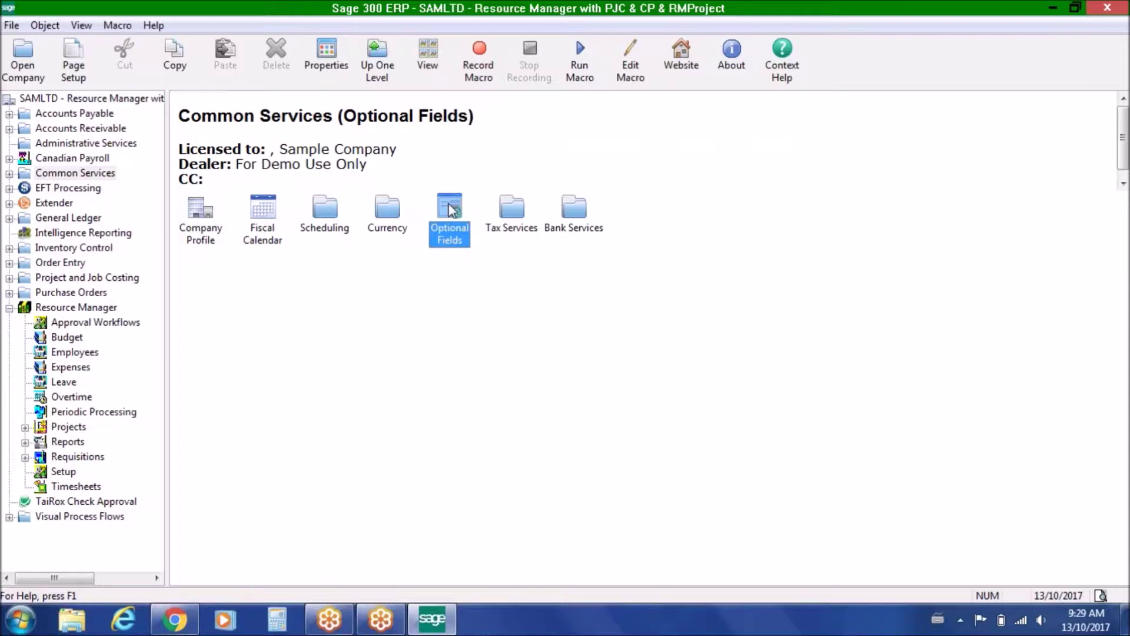
{"action": "left_click", "coordinate": [392, 212]}
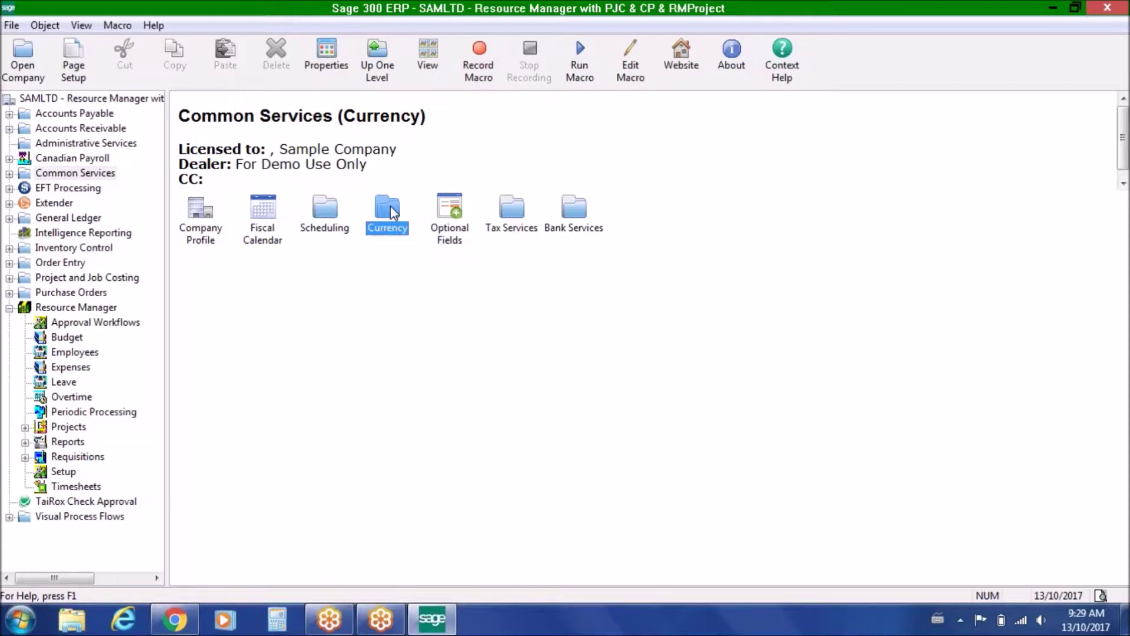
{"action": "left_click", "coordinate": [153, 26]}
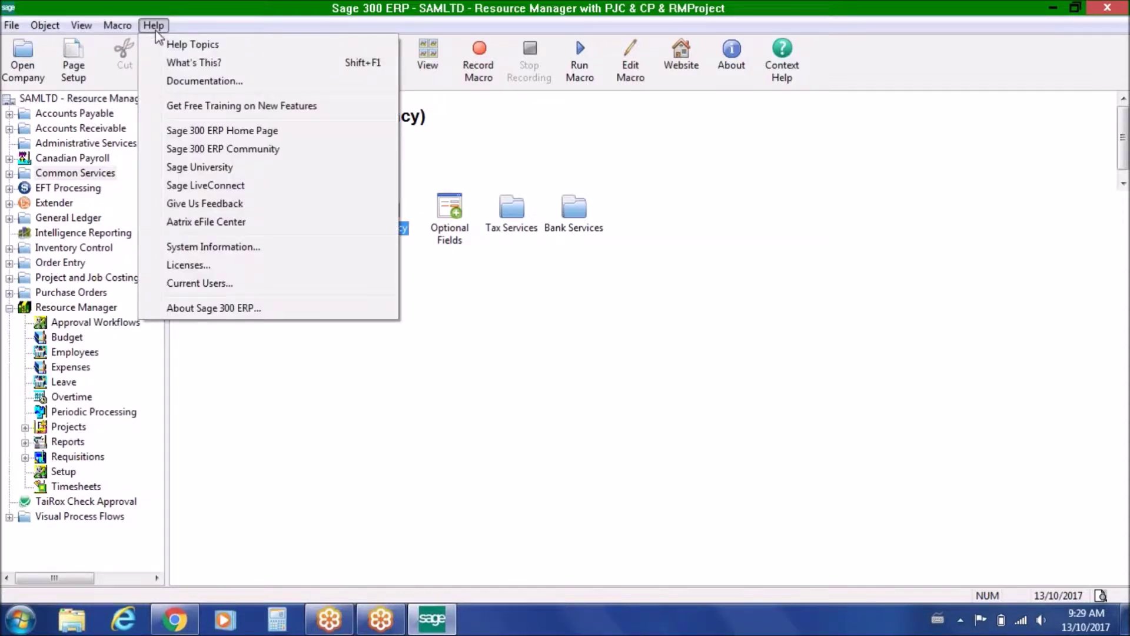
{"action": "left_click", "coordinate": [187, 265]}
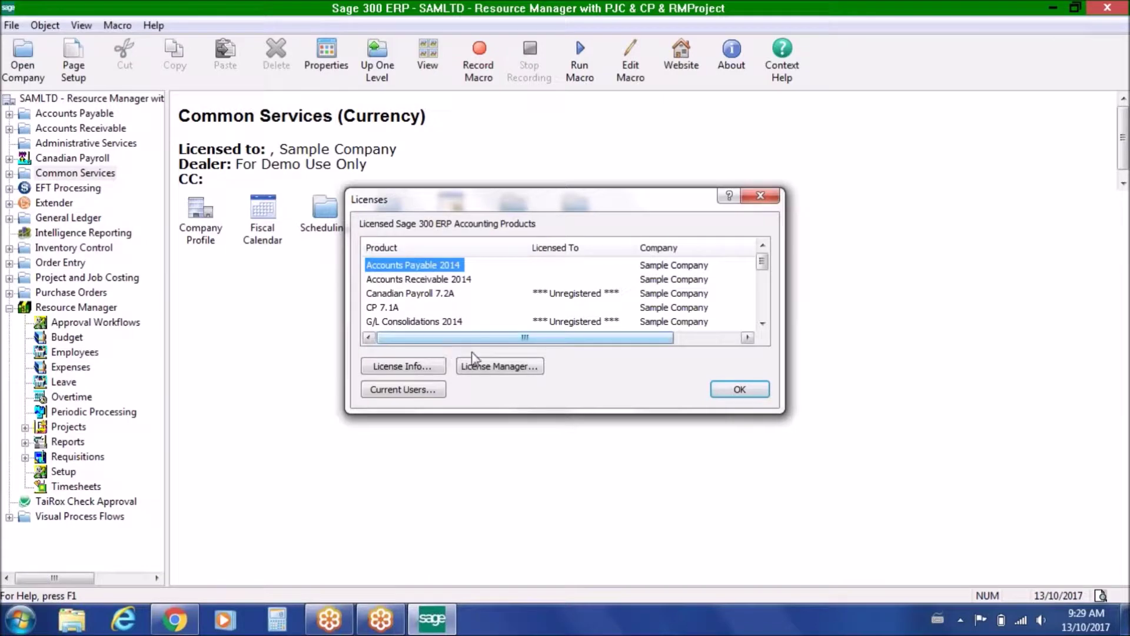
{"action": "left_click", "coordinate": [487, 371]}
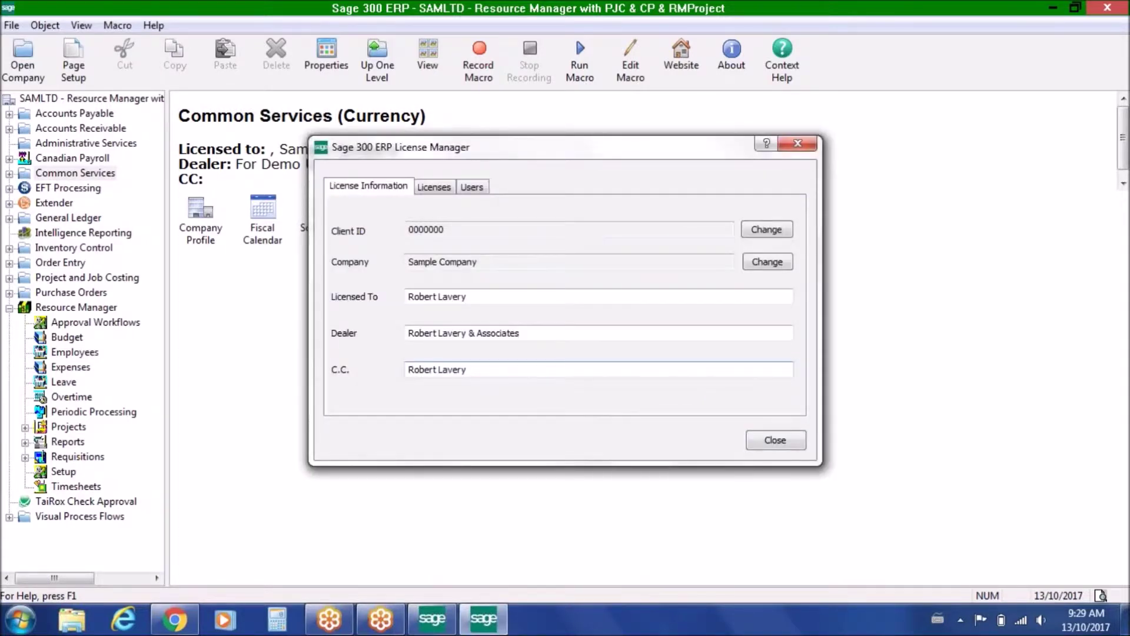
{"action": "left_click", "coordinate": [470, 188]}
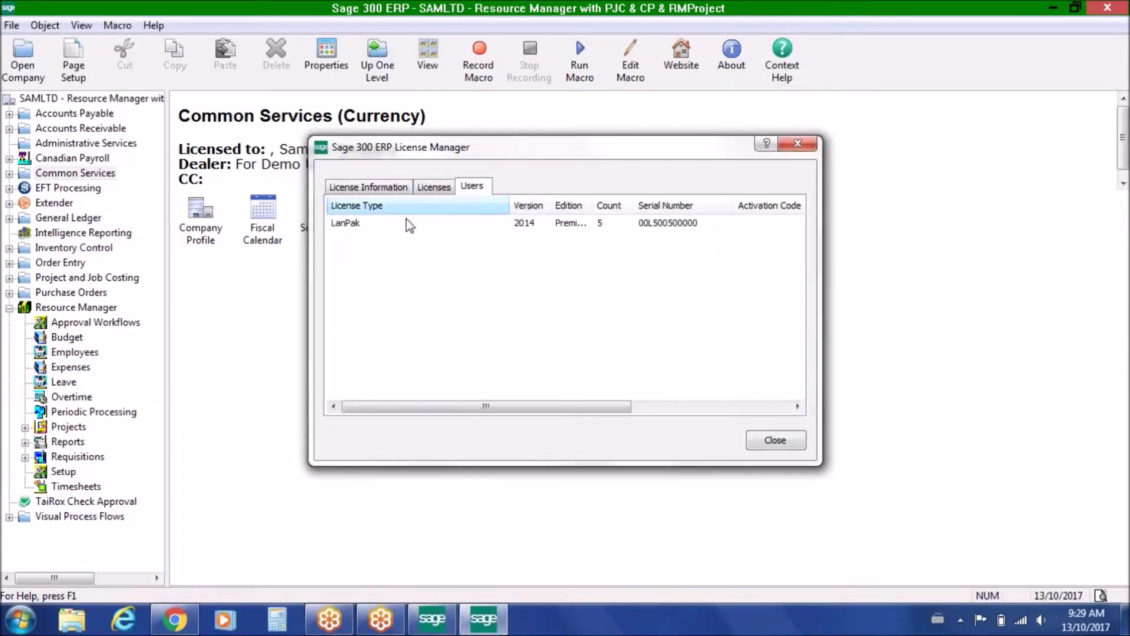
{"action": "left_click", "coordinate": [387, 226]}
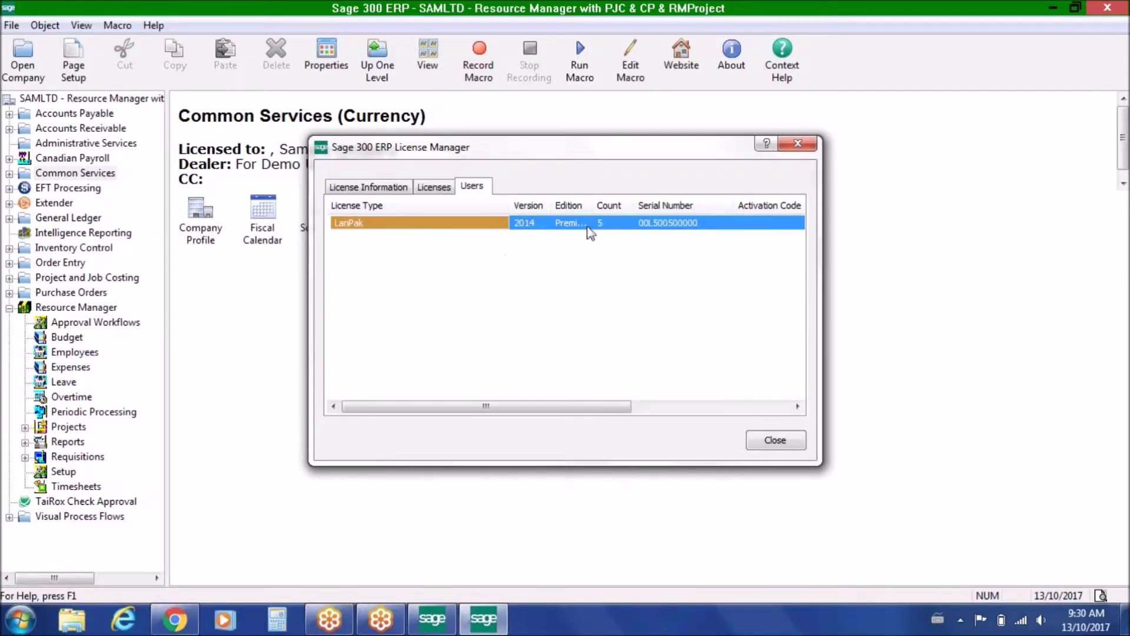
{"action": "left_click", "coordinate": [612, 226]}
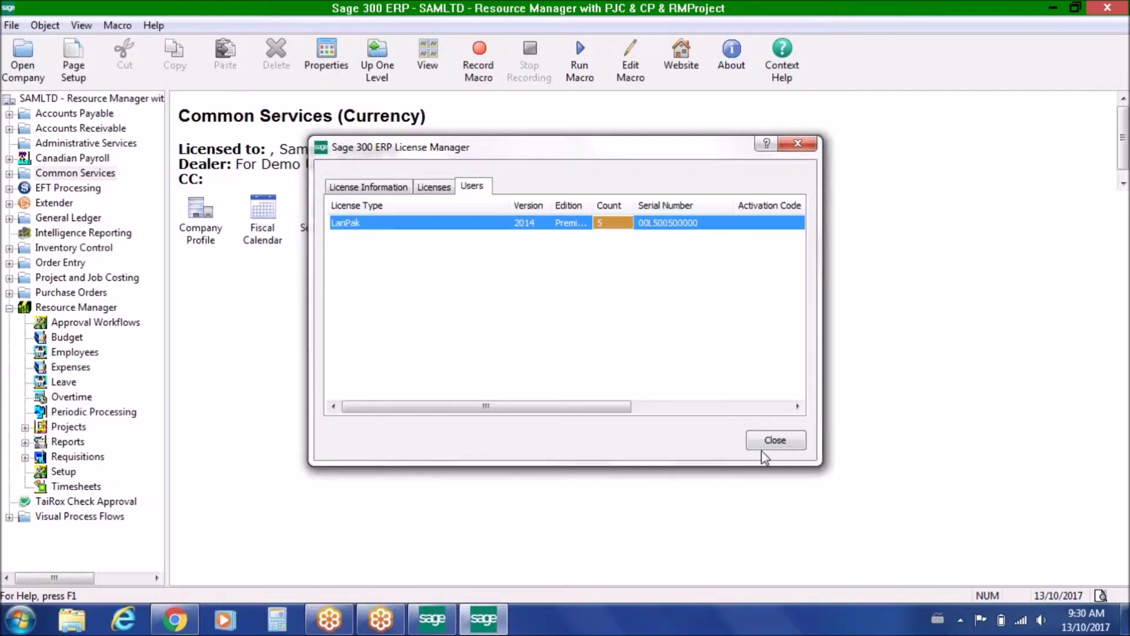
{"action": "left_click", "coordinate": [774, 440]}
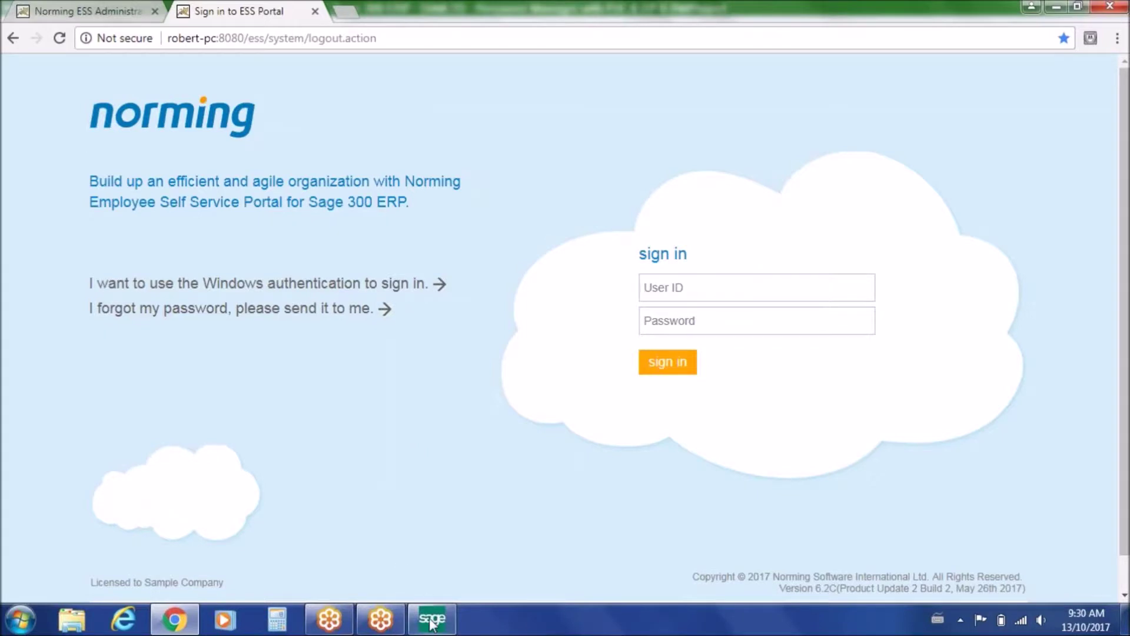
{"action": "left_click", "coordinate": [432, 617]}
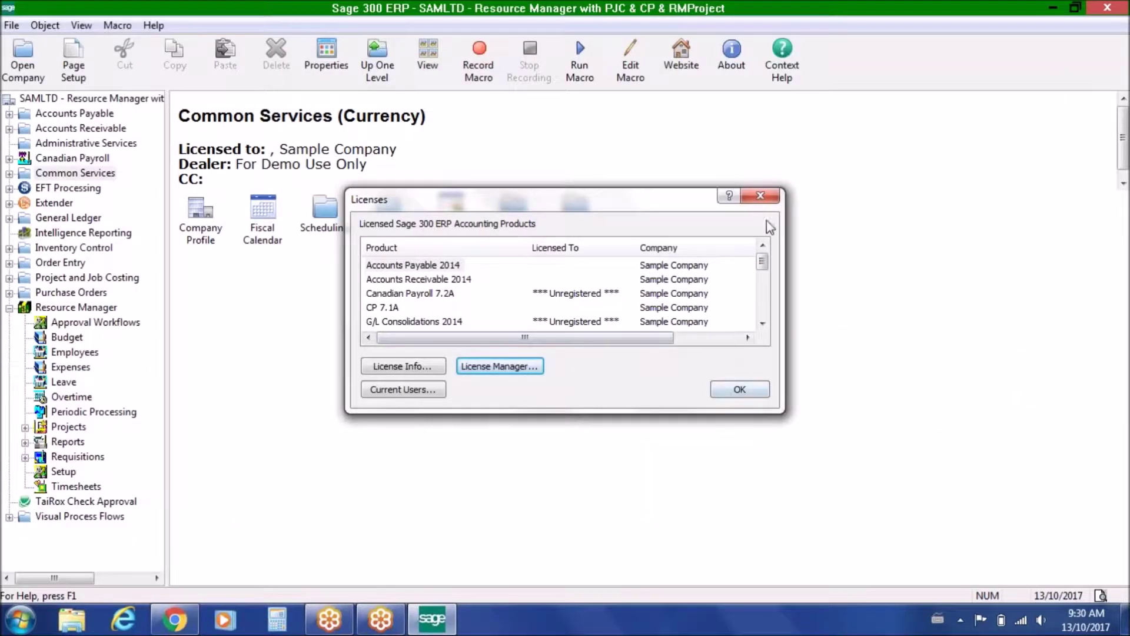
{"action": "left_click", "coordinate": [765, 196]}
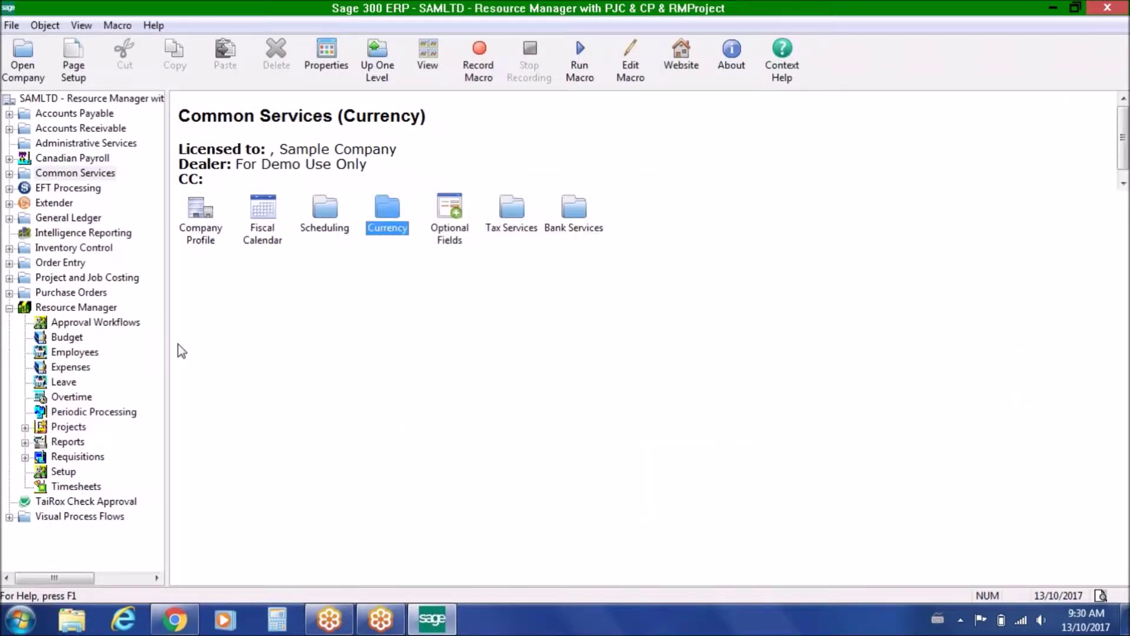
- Go to the Resource Manager Setup functions and open the Options window
{"action": "left_click", "coordinate": [92, 307]}
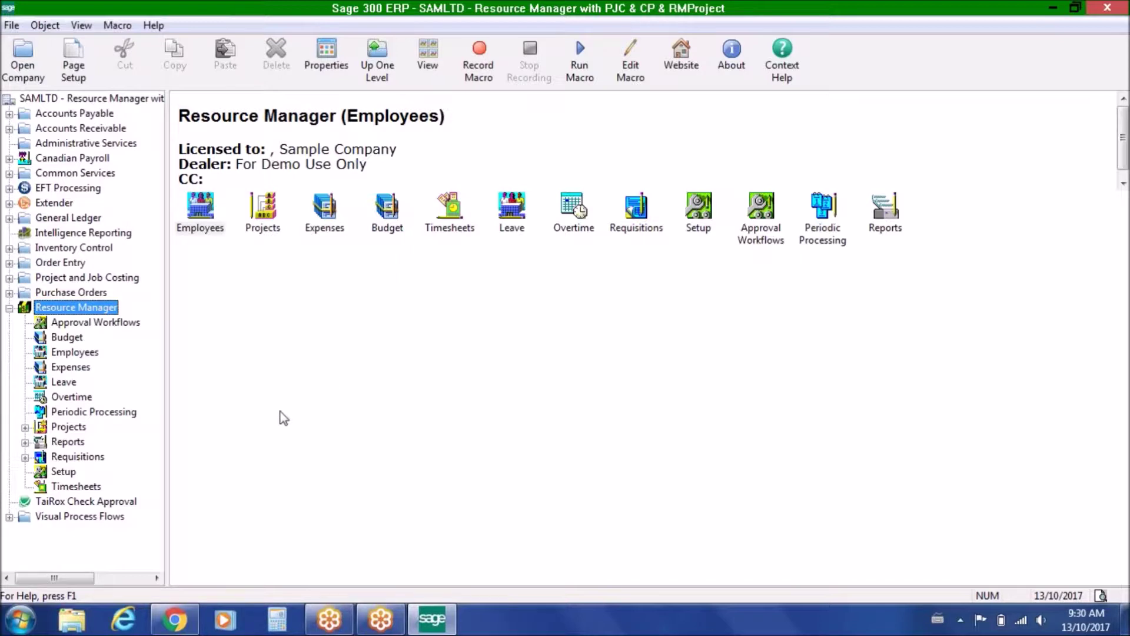
{"action": "left_click", "coordinate": [65, 471]}
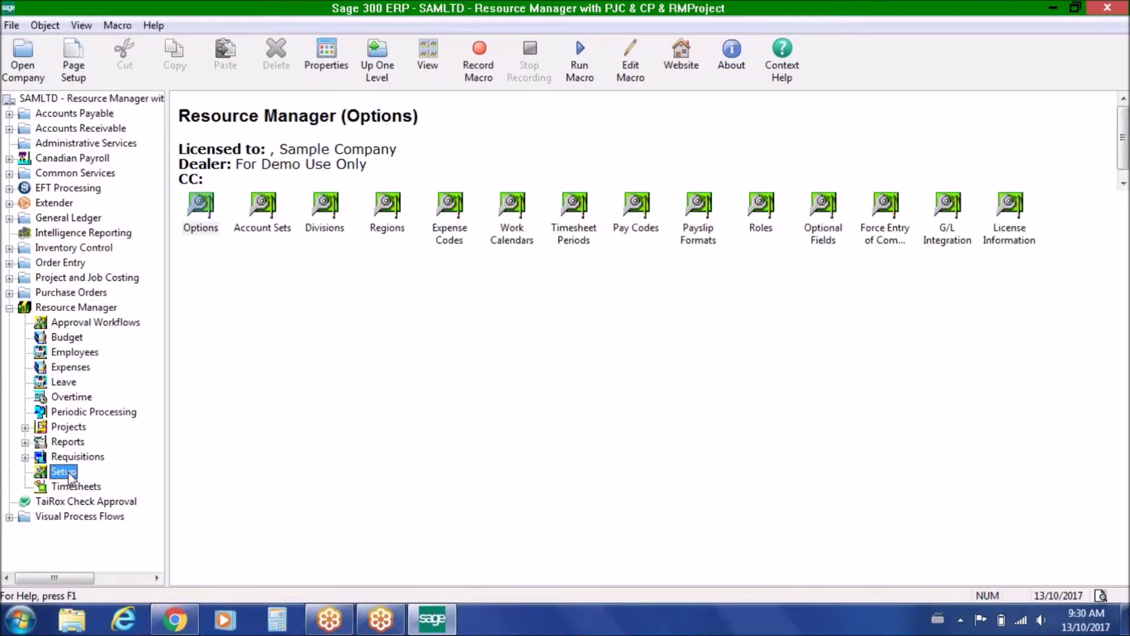
{"action": "double_click", "coordinate": [203, 209]}
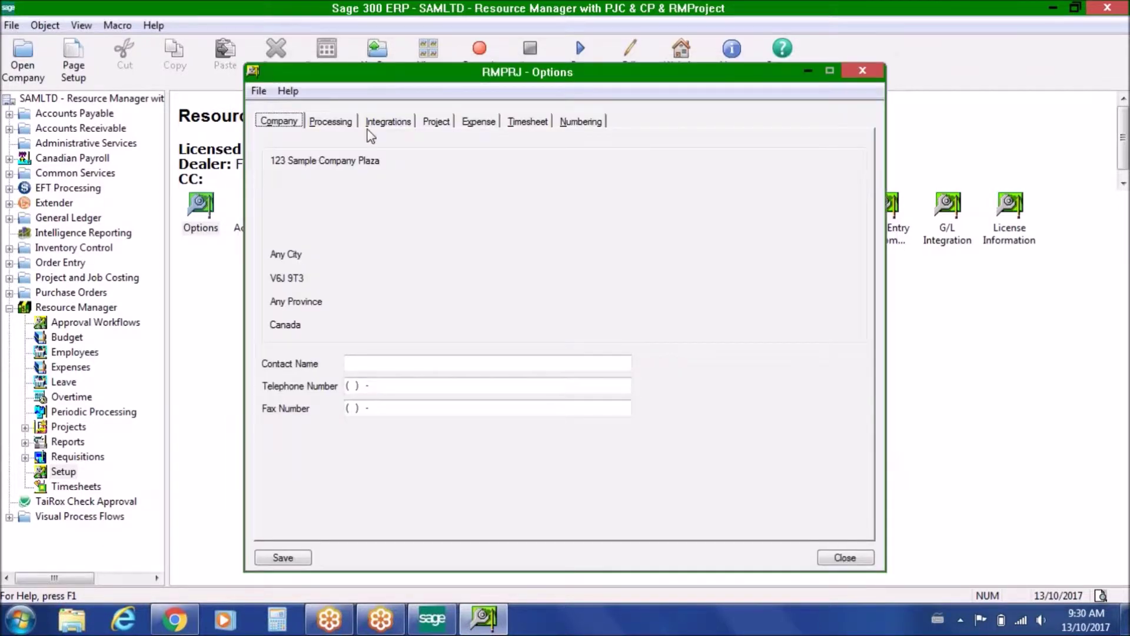
- Show the Integrations settings, with Canadian Payroll and bank FCBANK
{"action": "left_click", "coordinate": [383, 122]}
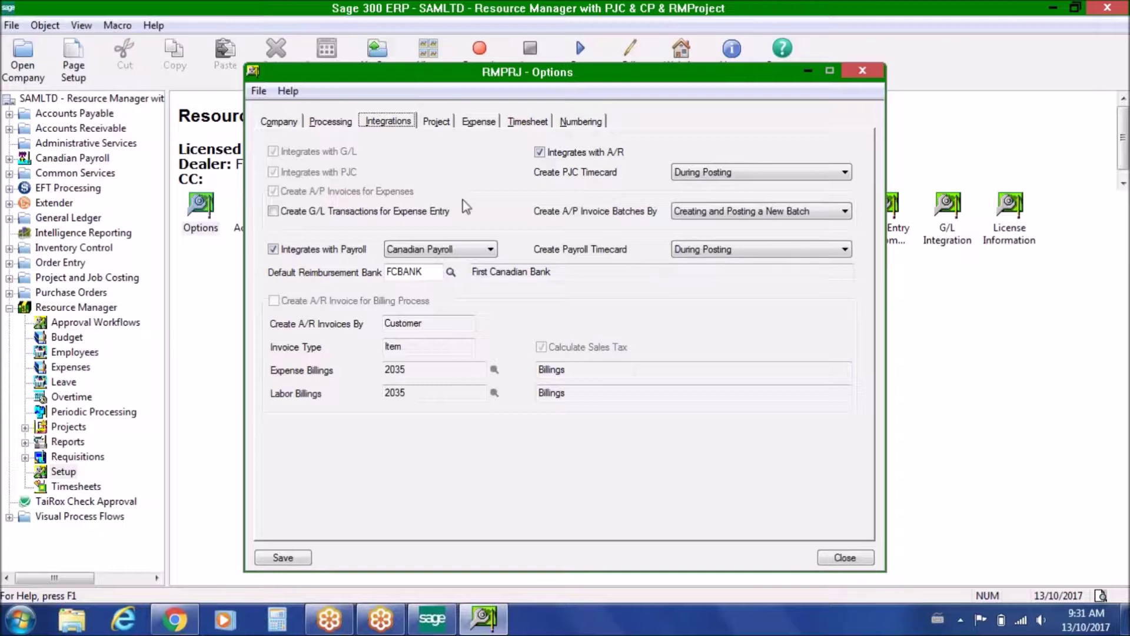
- On the Expense settings, keep the Monthly Basis expense limit and approval by Document
{"action": "left_click", "coordinate": [481, 122]}
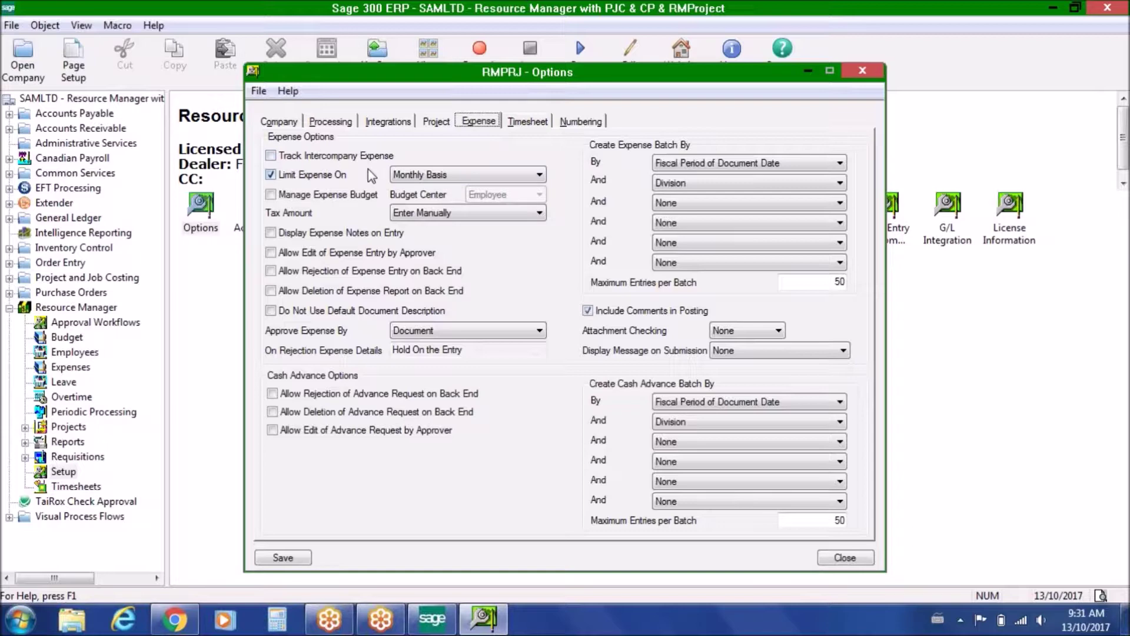
{"action": "left_click", "coordinate": [540, 176]}
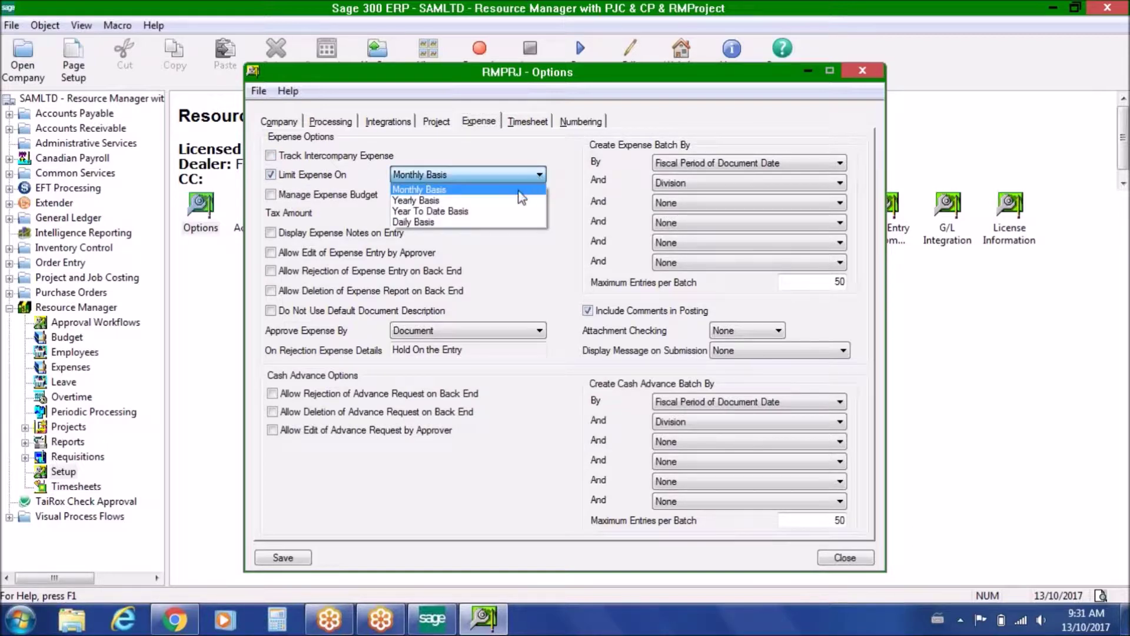
{"action": "left_click", "coordinate": [538, 188]}
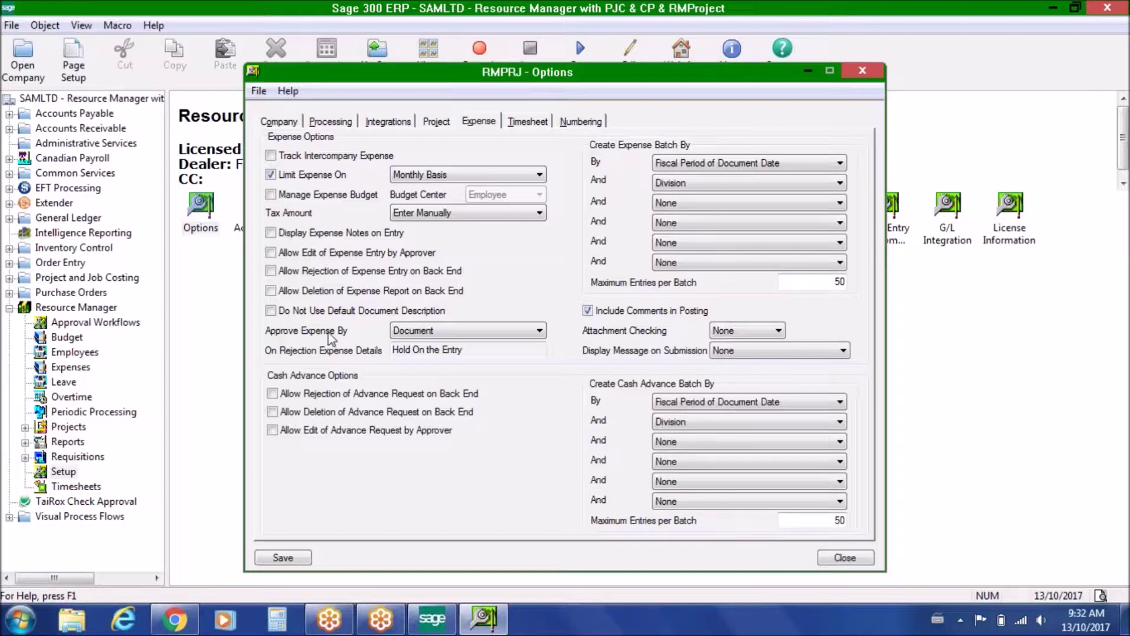
{"action": "left_click", "coordinate": [539, 332]}
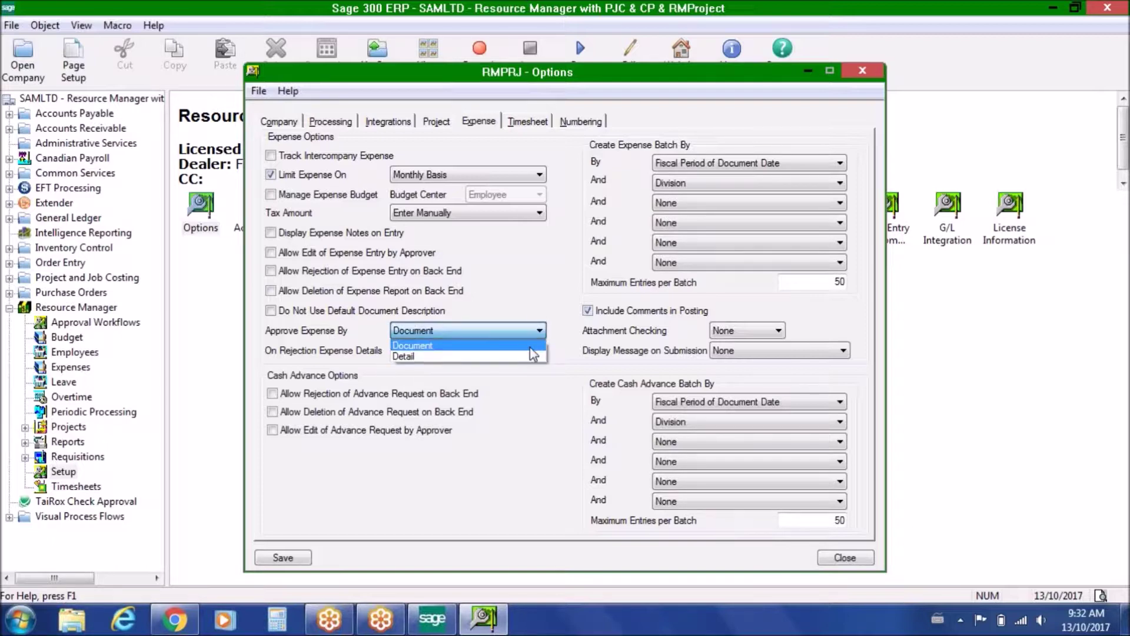
{"action": "left_click", "coordinate": [540, 333]}
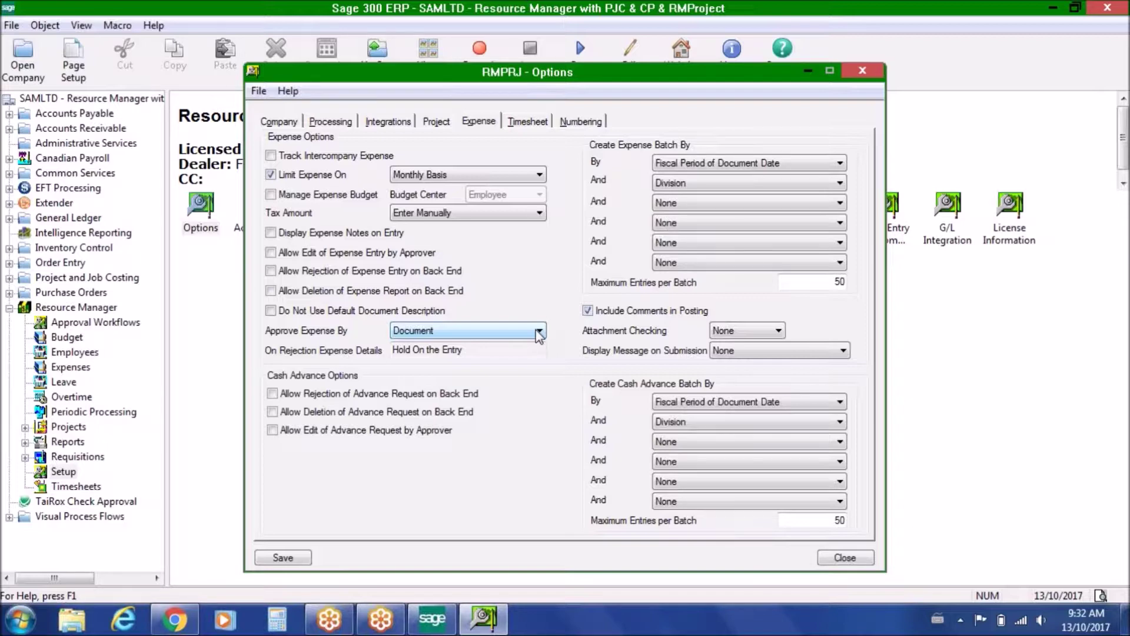
{"action": "left_click", "coordinate": [539, 334]}
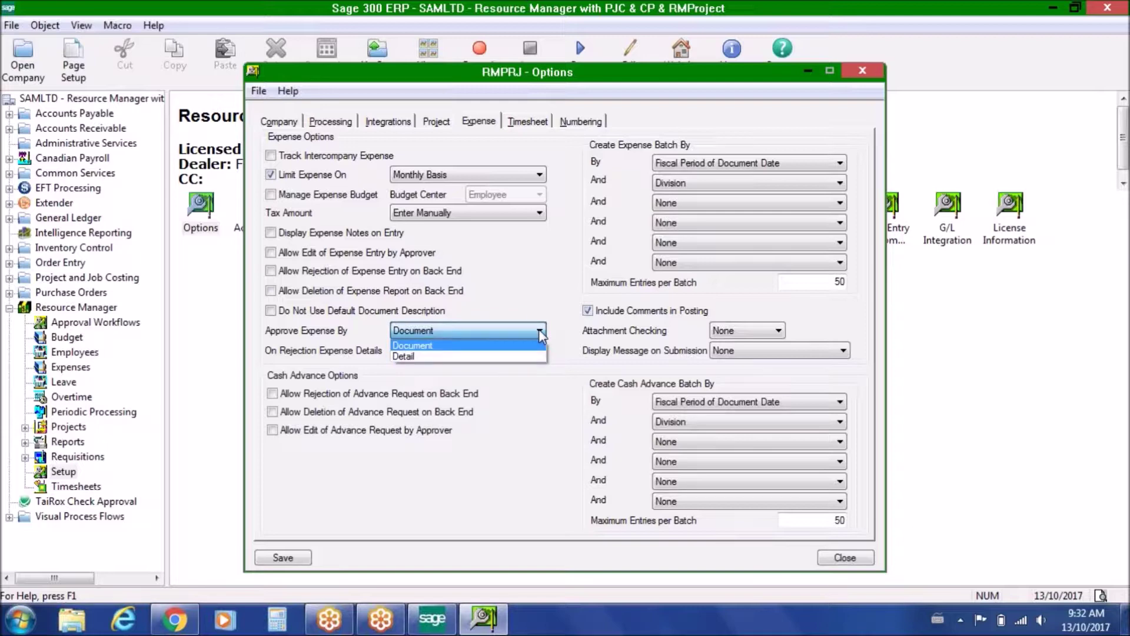
{"action": "left_click", "coordinate": [539, 334]}
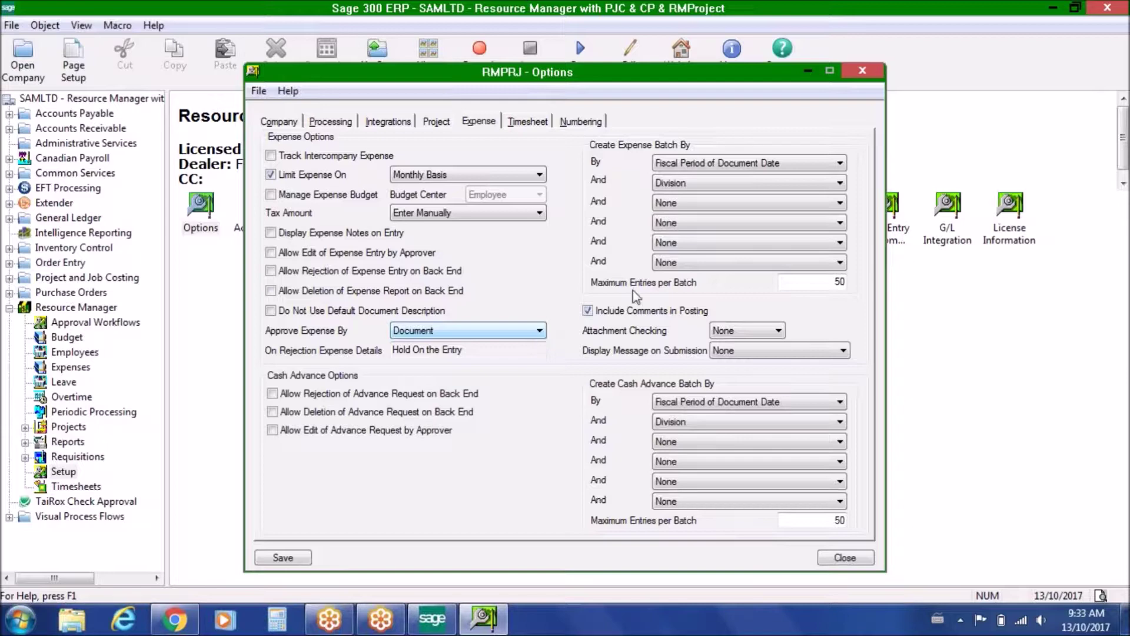
- Close the Resource Manager Options and open Expense Codes
{"action": "left_click", "coordinate": [847, 557]}
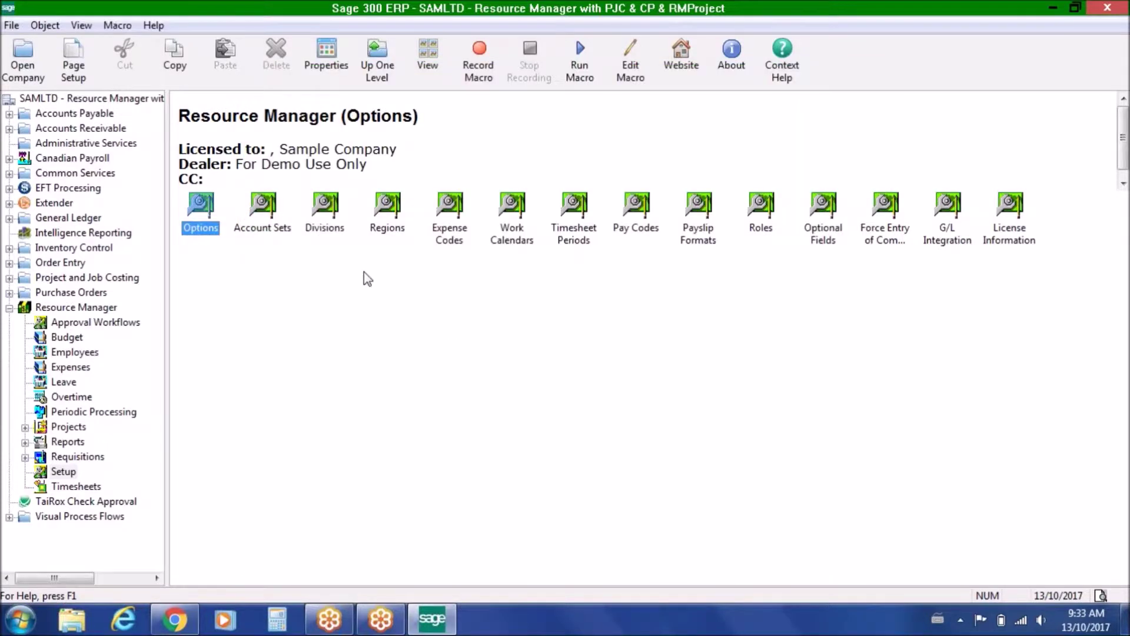
{"action": "double_click", "coordinate": [447, 207]}
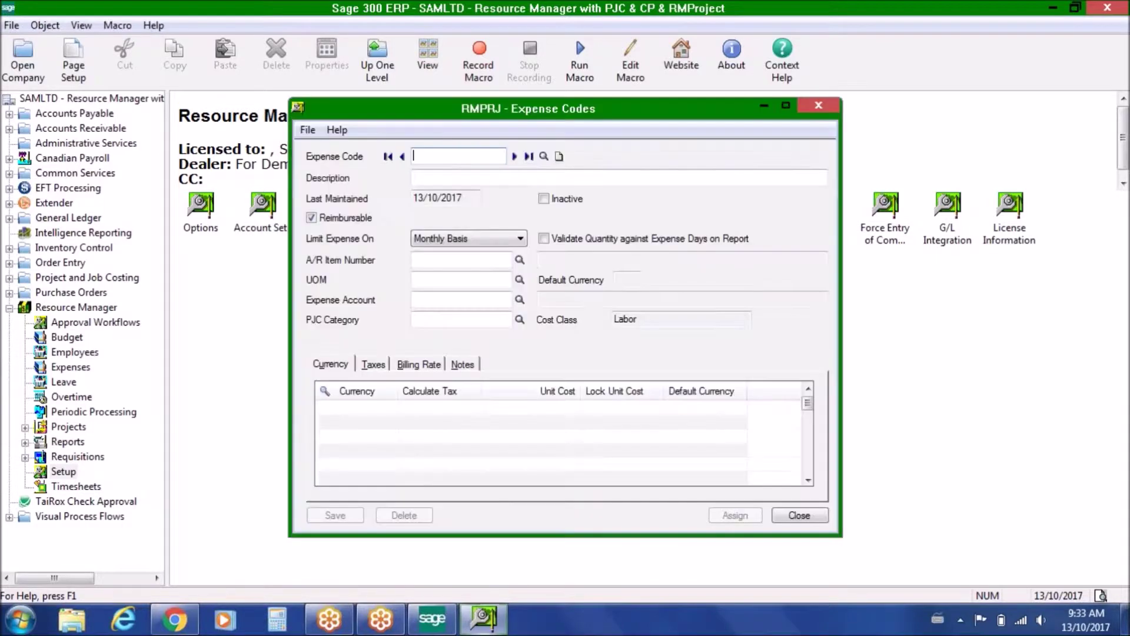
- Load the AIR expense code, check account 6660 and unit EACH, then view its tax authorities
{"action": "left_click", "coordinate": [515, 156]}
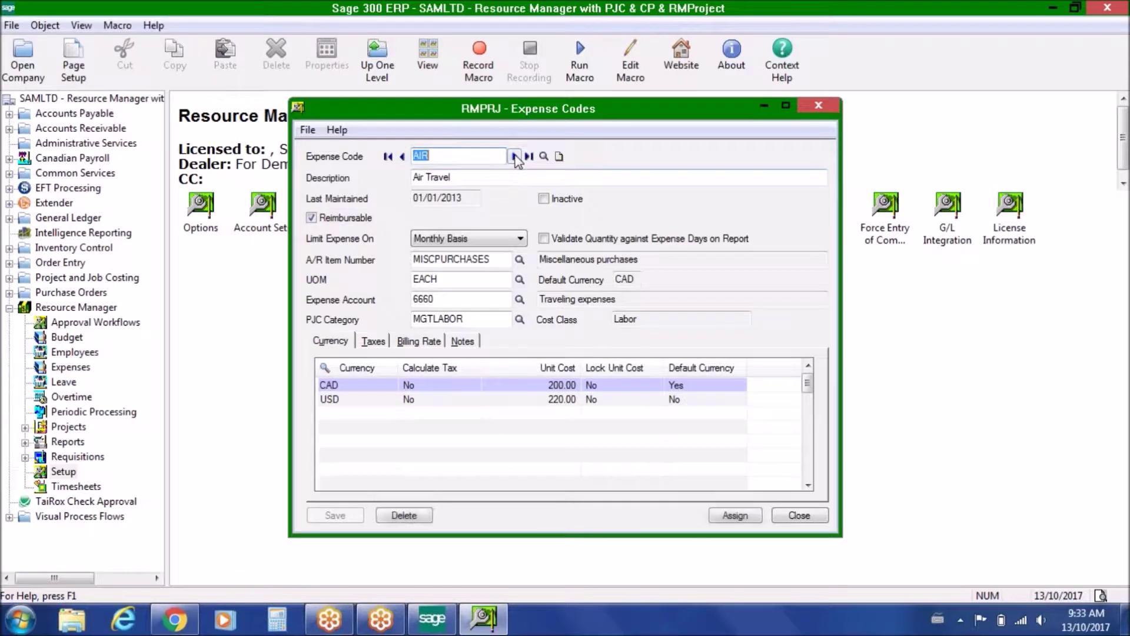
{"action": "left_click_drag", "start_coordinate": [463, 300], "coordinate": [397, 293]}
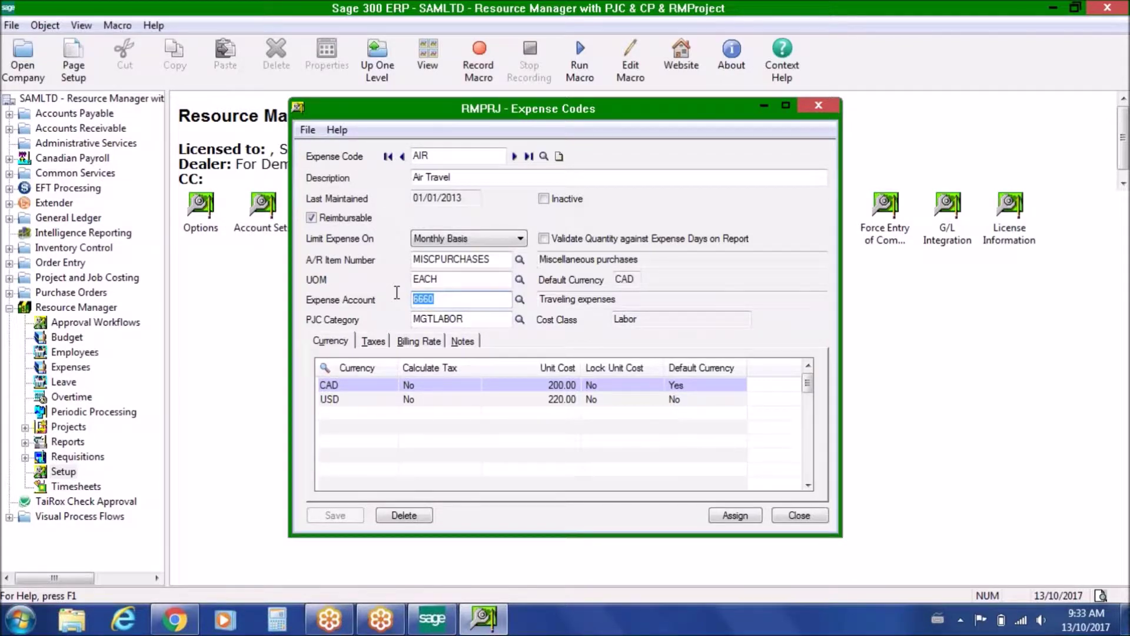
{"action": "double_click", "coordinate": [454, 278]}
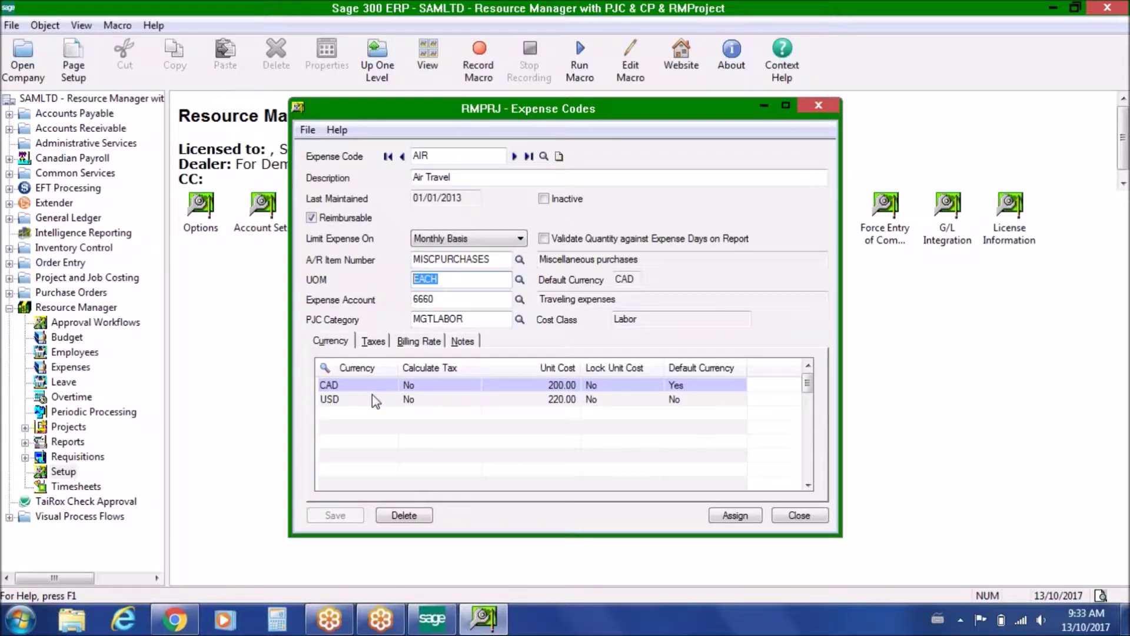
{"action": "left_click", "coordinate": [375, 341]}
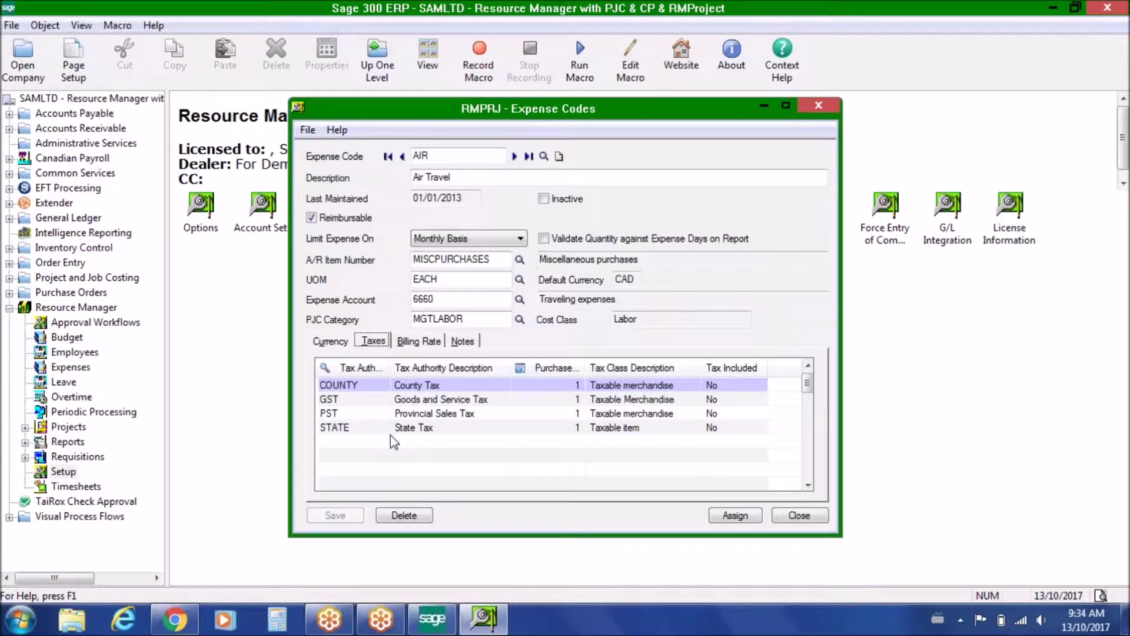
- Check AIR's billing rates and notes, then return to its CAD 200.00 and USD 220.00 unit costs
{"action": "left_click", "coordinate": [419, 341]}
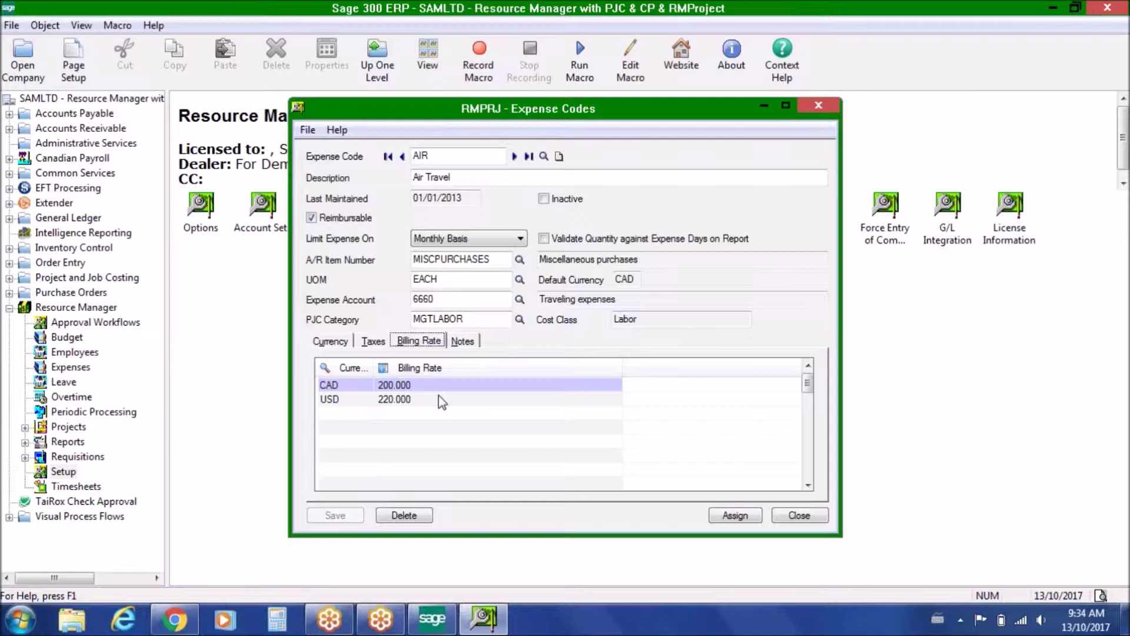
{"action": "left_click", "coordinate": [462, 341]}
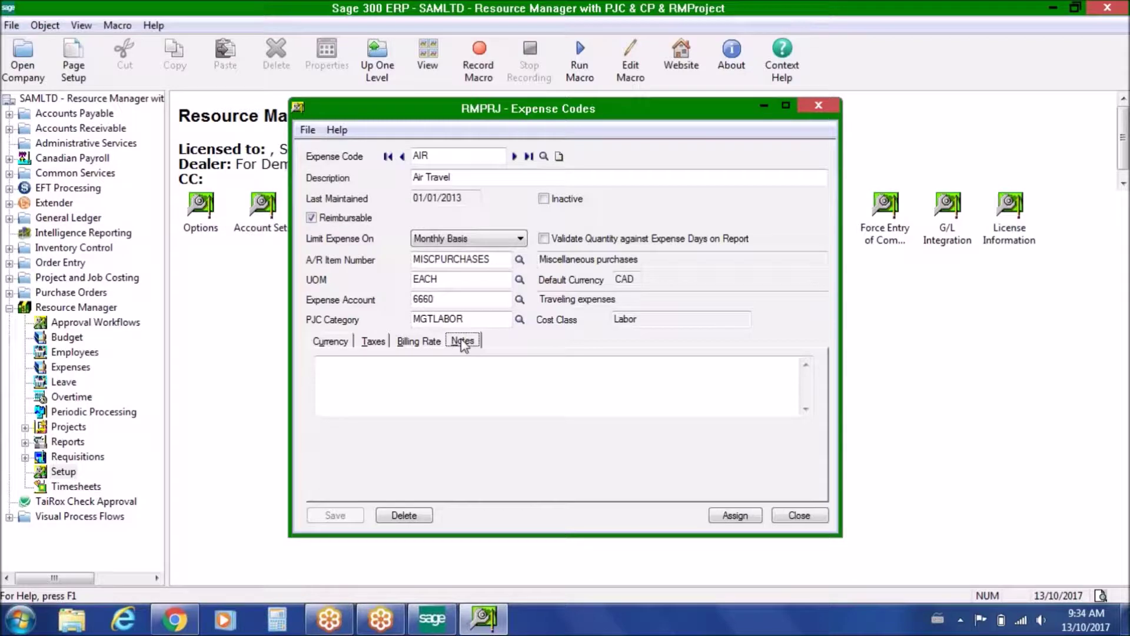
{"action": "left_click", "coordinate": [333, 341]}
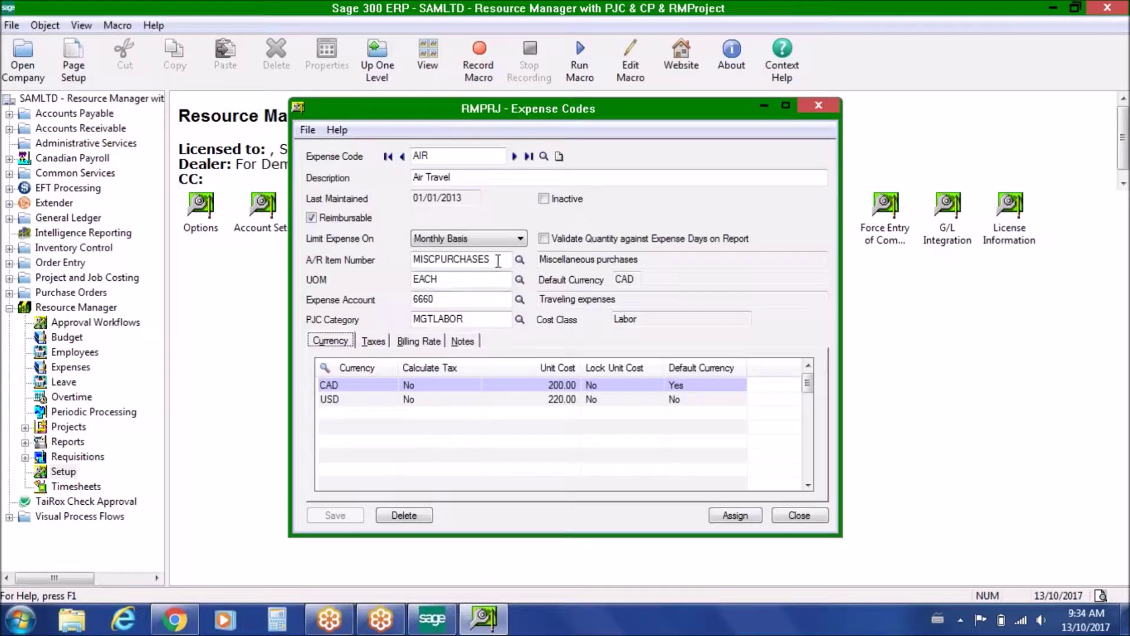
{"action": "left_click", "coordinate": [520, 238]}
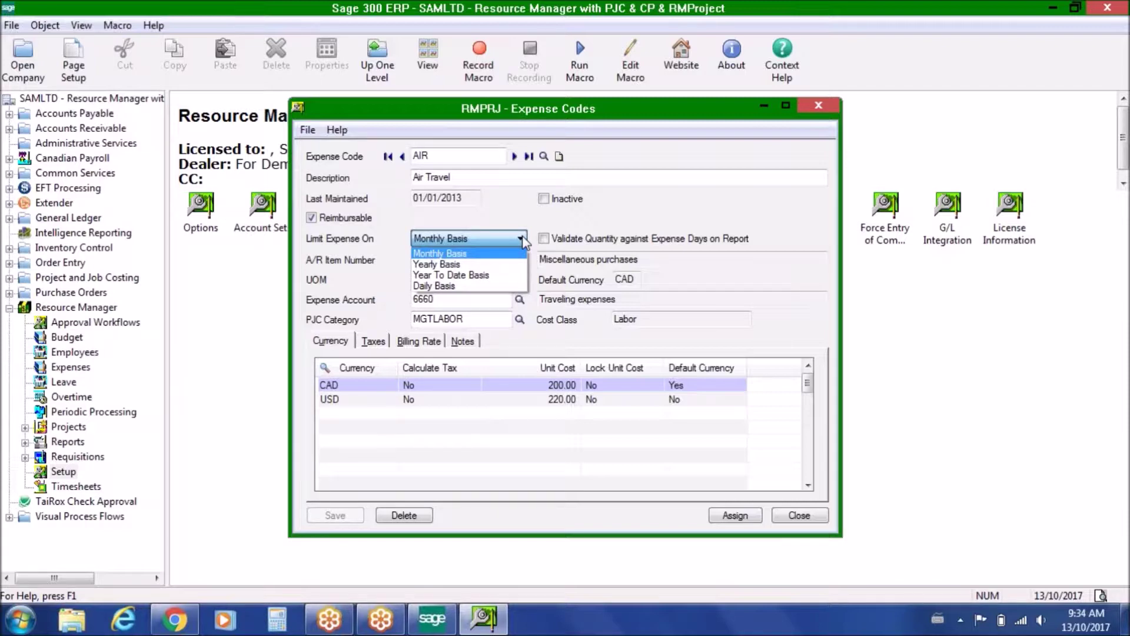
{"action": "left_click", "coordinate": [521, 238]}
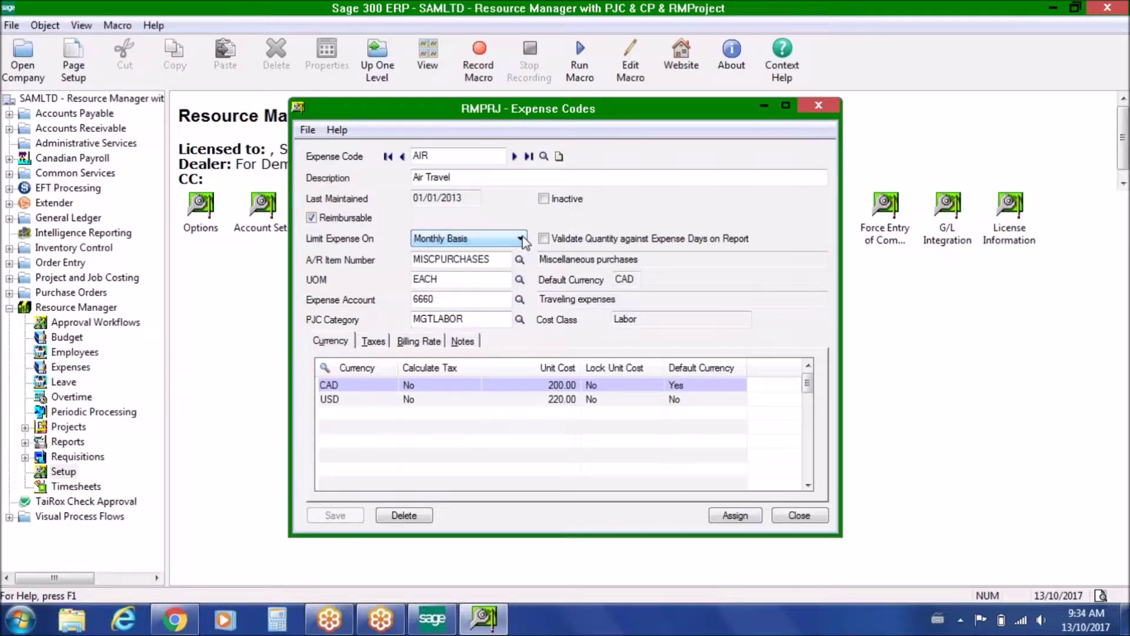
{"action": "left_click_drag", "start_coordinate": [509, 259], "coordinate": [369, 264]}
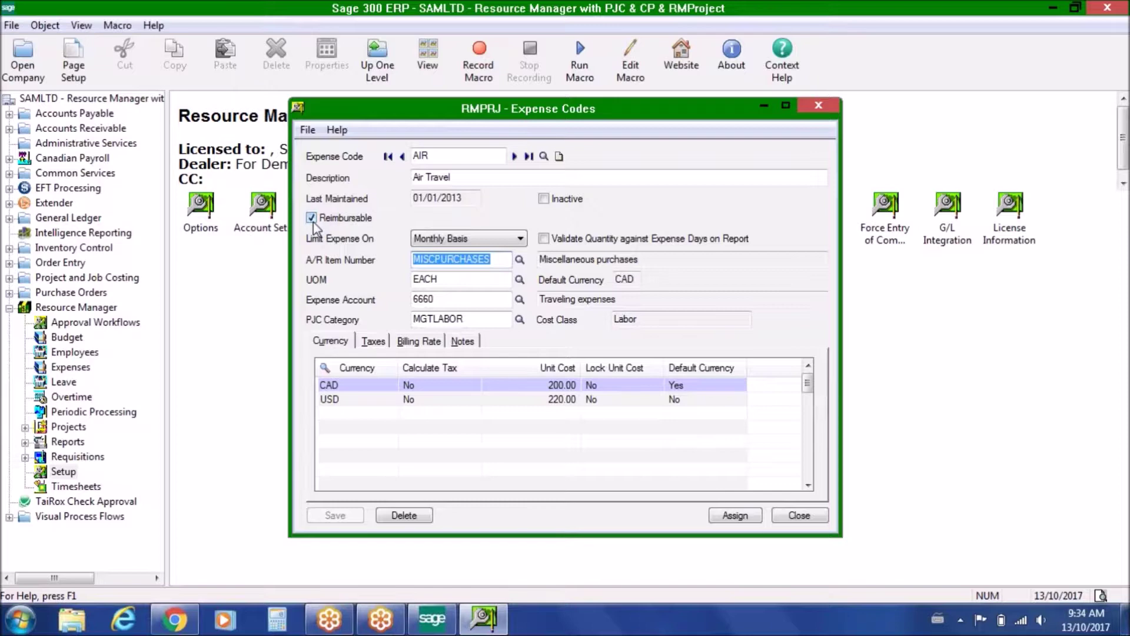
- Toggle AIR's Reimbursable setting off and back on, then close without saving
{"action": "left_click", "coordinate": [312, 218]}
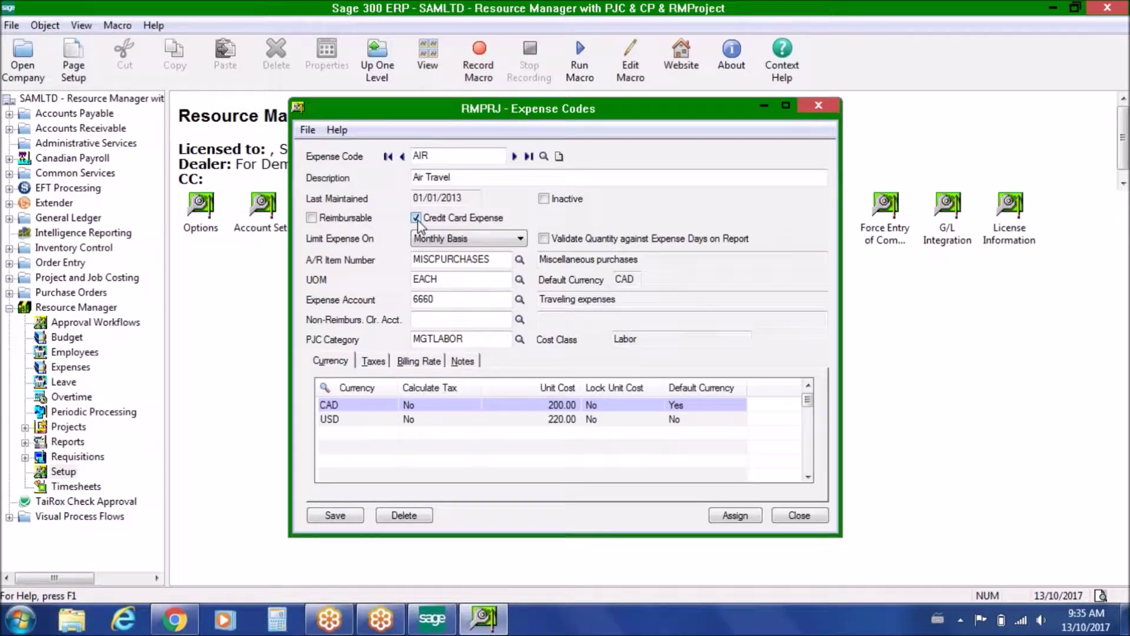
{"action": "left_click", "coordinate": [311, 218]}
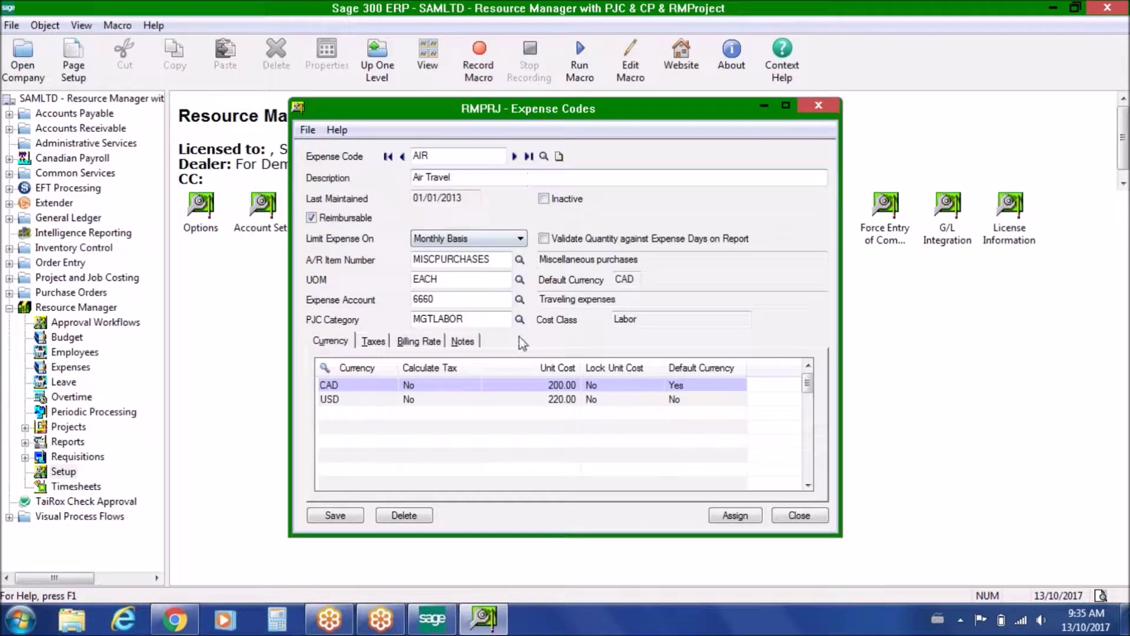
{"action": "left_click", "coordinate": [799, 516]}
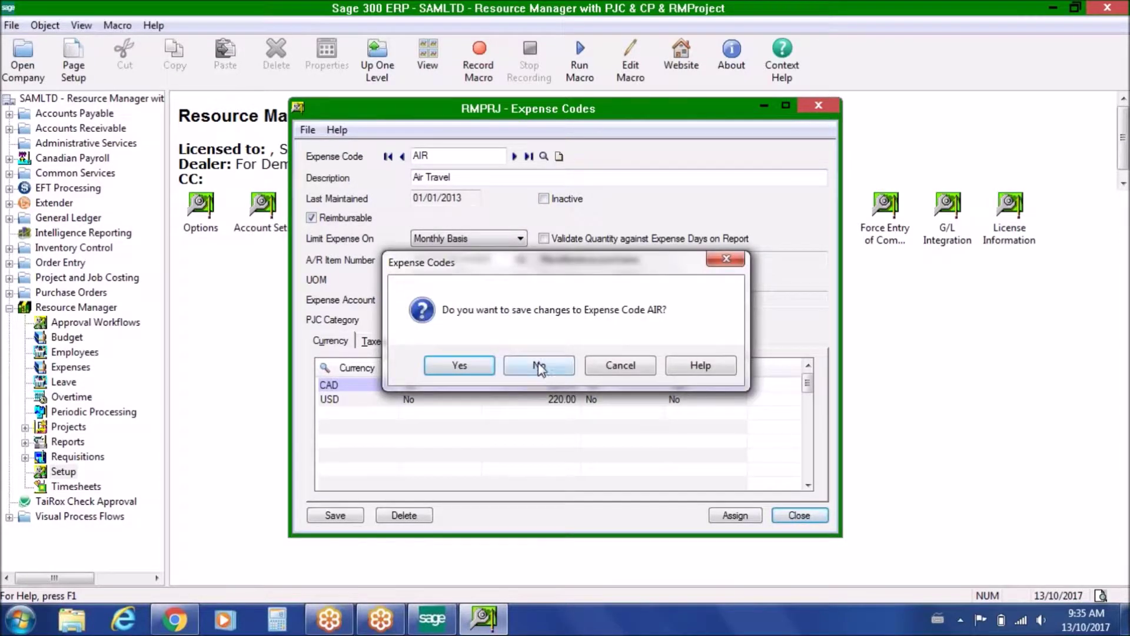
{"action": "left_click", "coordinate": [538, 434]}
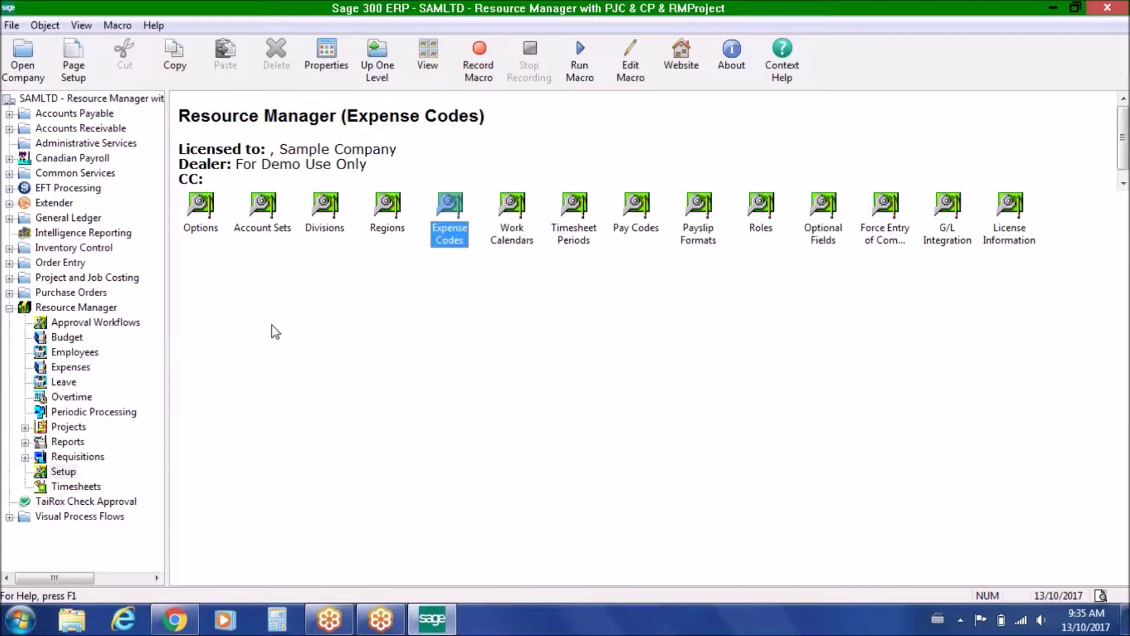
- Open the Employee Register from the Resource Manager Employees functions
{"action": "left_click", "coordinate": [91, 352]}
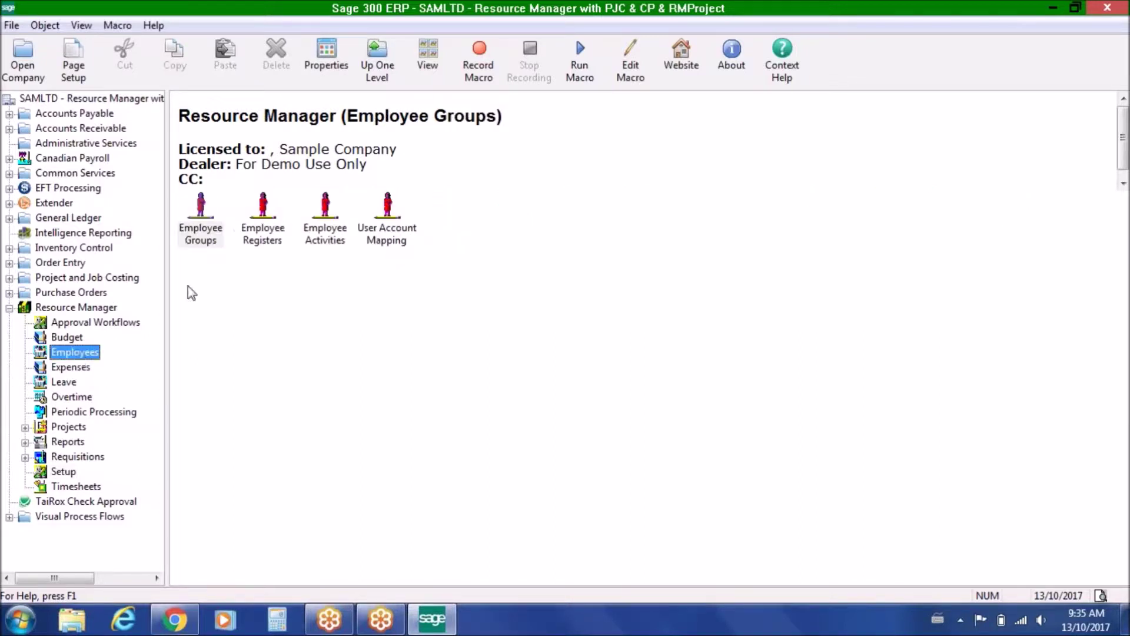
{"action": "double_click", "coordinate": [263, 227]}
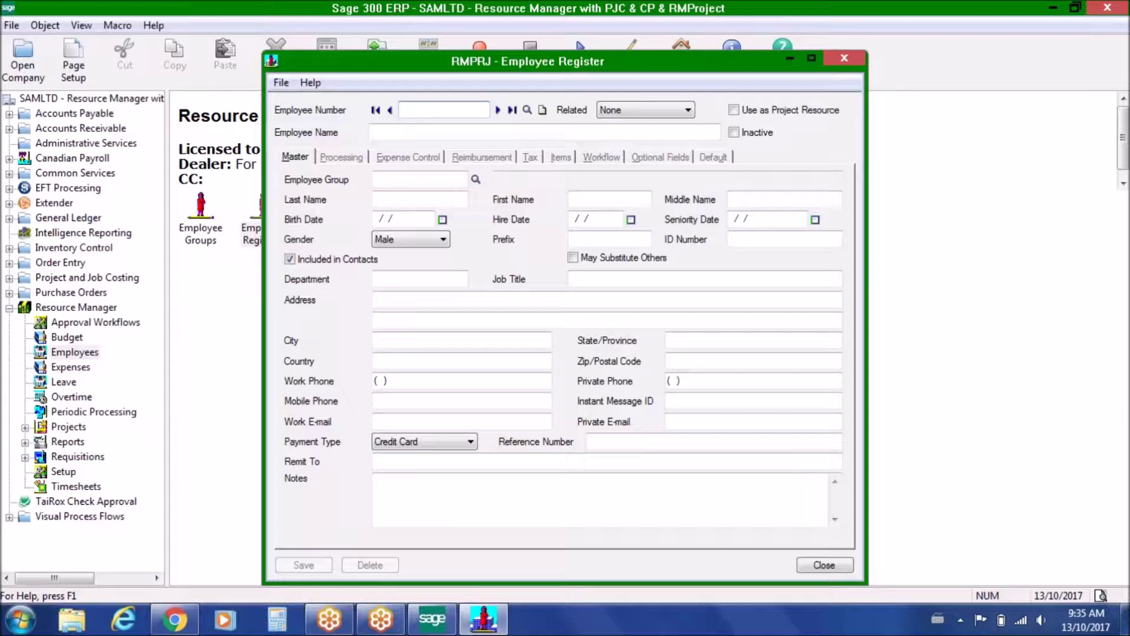
- Advance to employee 100020 and show the Expense Control list of eight expense codes
{"action": "left_click", "coordinate": [281, 83]}
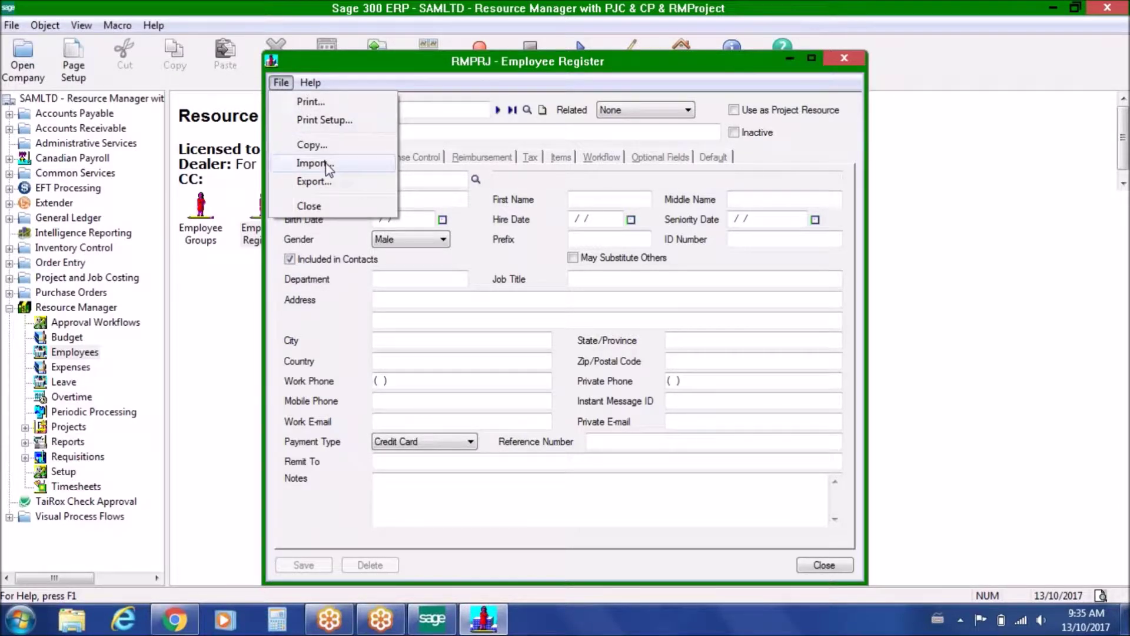
{"action": "left_click", "coordinate": [434, 133]}
{"action": "left_click", "coordinate": [498, 110]}
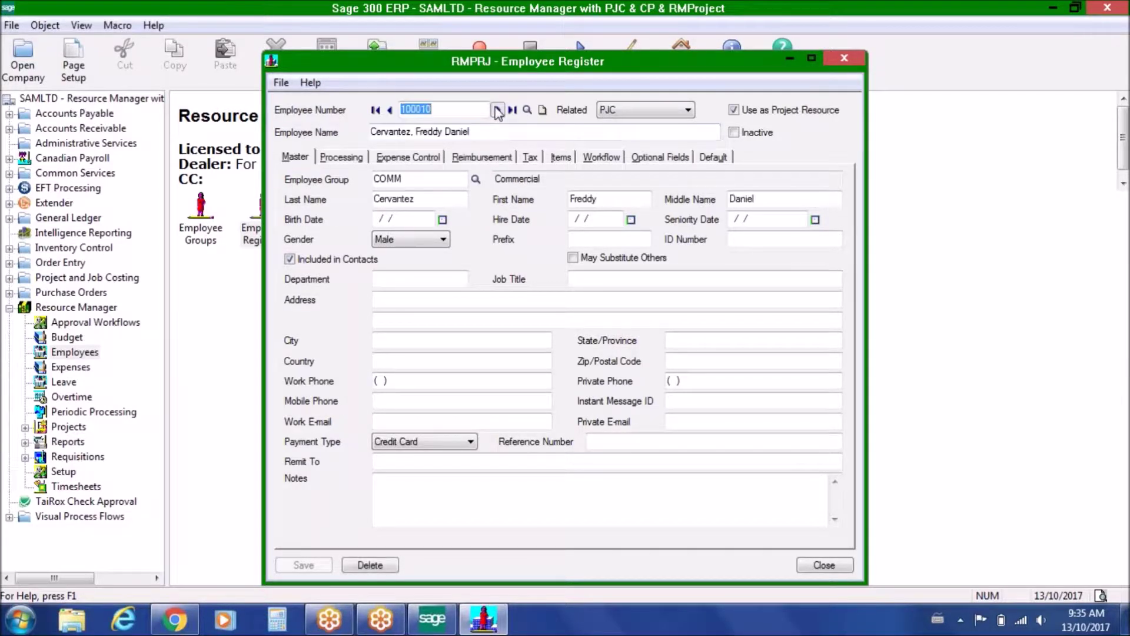
{"action": "left_click", "coordinate": [498, 110]}
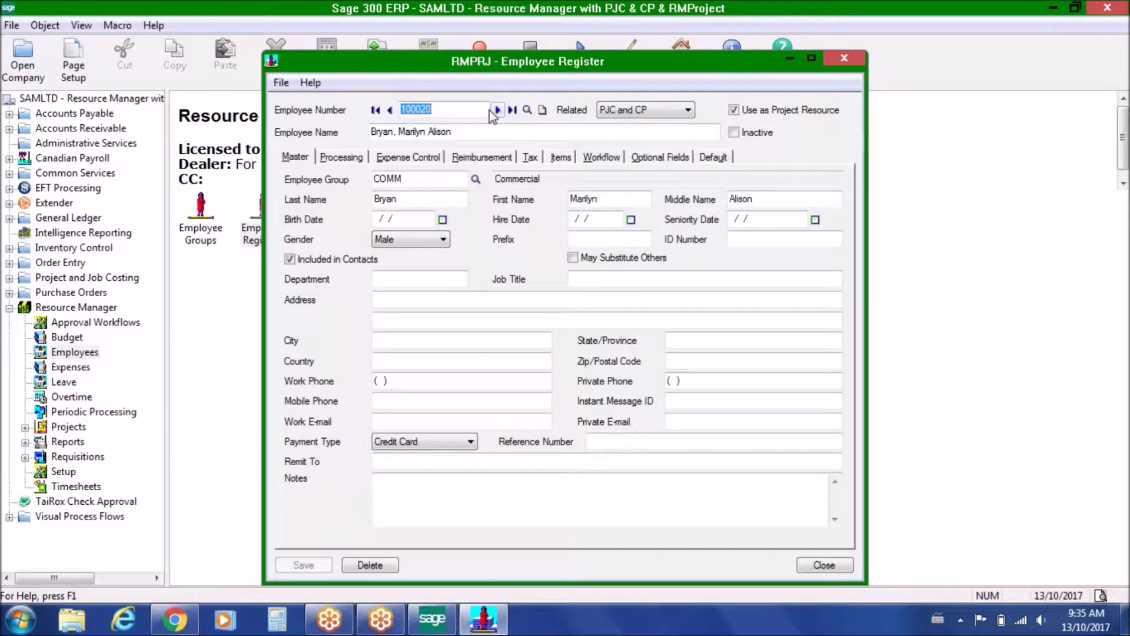
{"action": "left_click", "coordinate": [422, 157]}
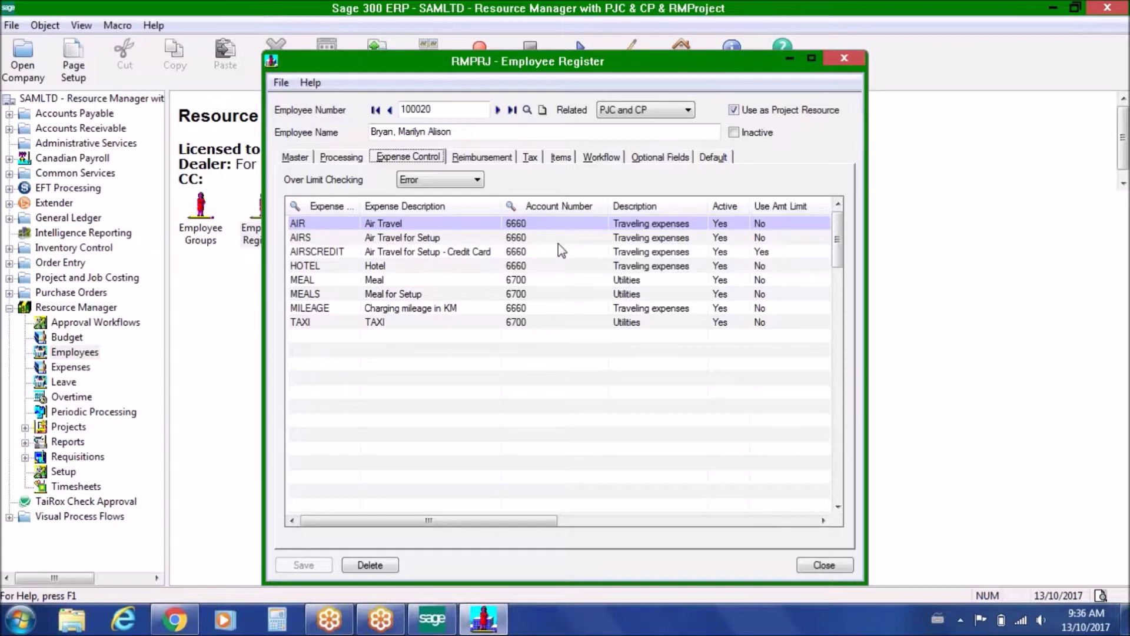
- Review the expense code limits, including the 500.00 amount and MILEAGE's 100.00 quantity
{"action": "left_click_drag", "start_coordinate": [513, 521], "coordinate": [633, 522]}
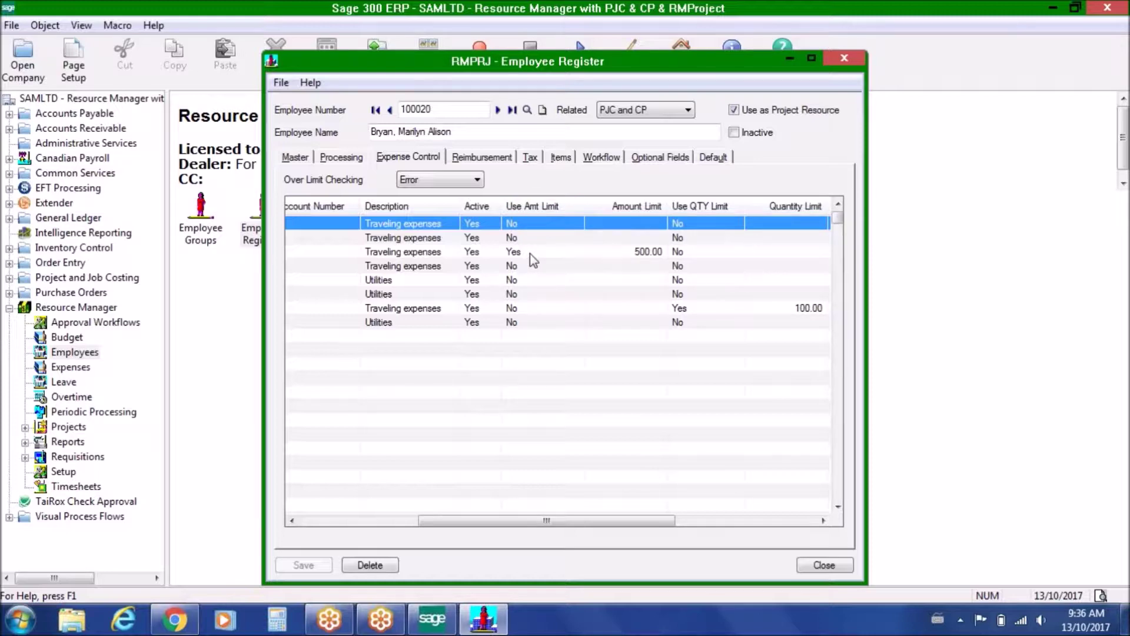
{"action": "left_click", "coordinate": [635, 253]}
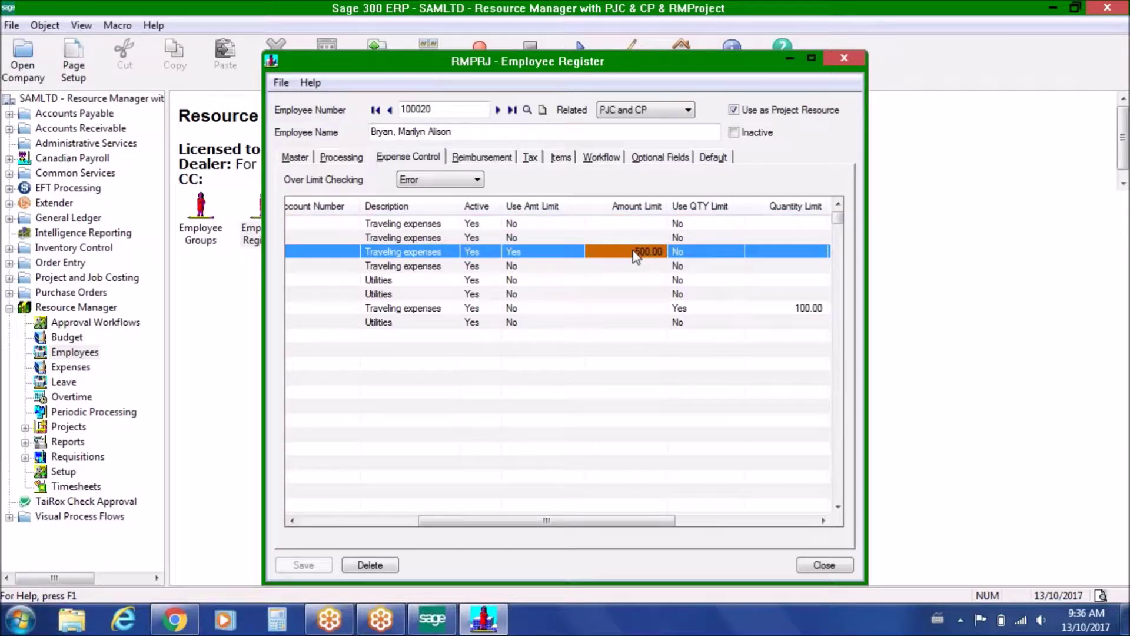
{"action": "left_click", "coordinate": [787, 306]}
{"action": "left_click_drag", "start_coordinate": [669, 524], "coordinate": [804, 518]}
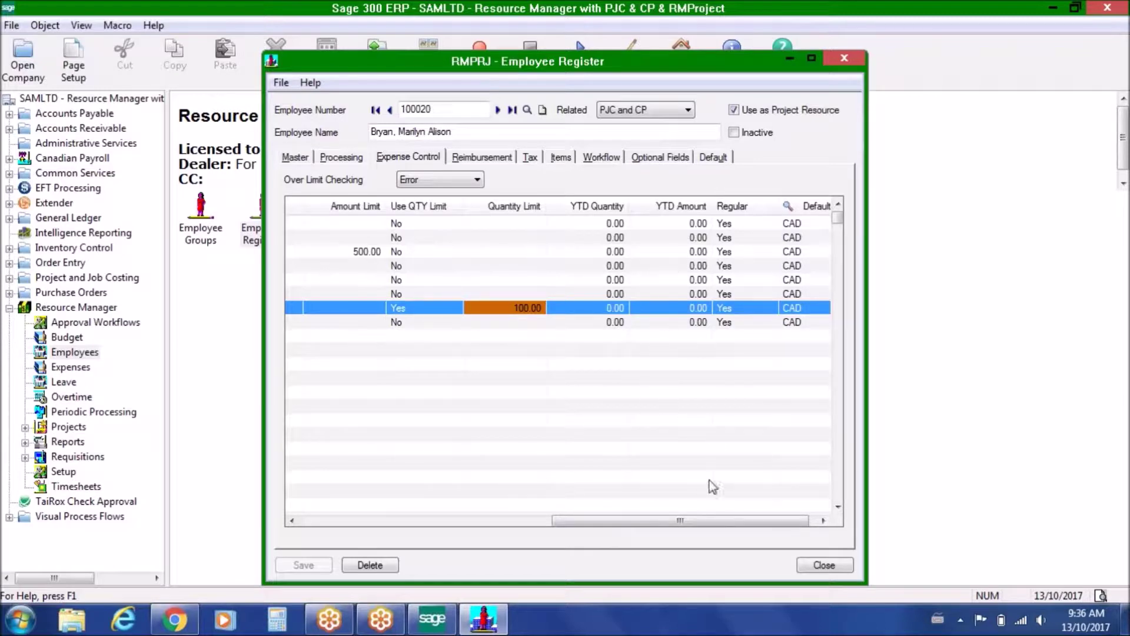
{"action": "left_click_drag", "start_coordinate": [711, 521], "coordinate": [747, 529]}
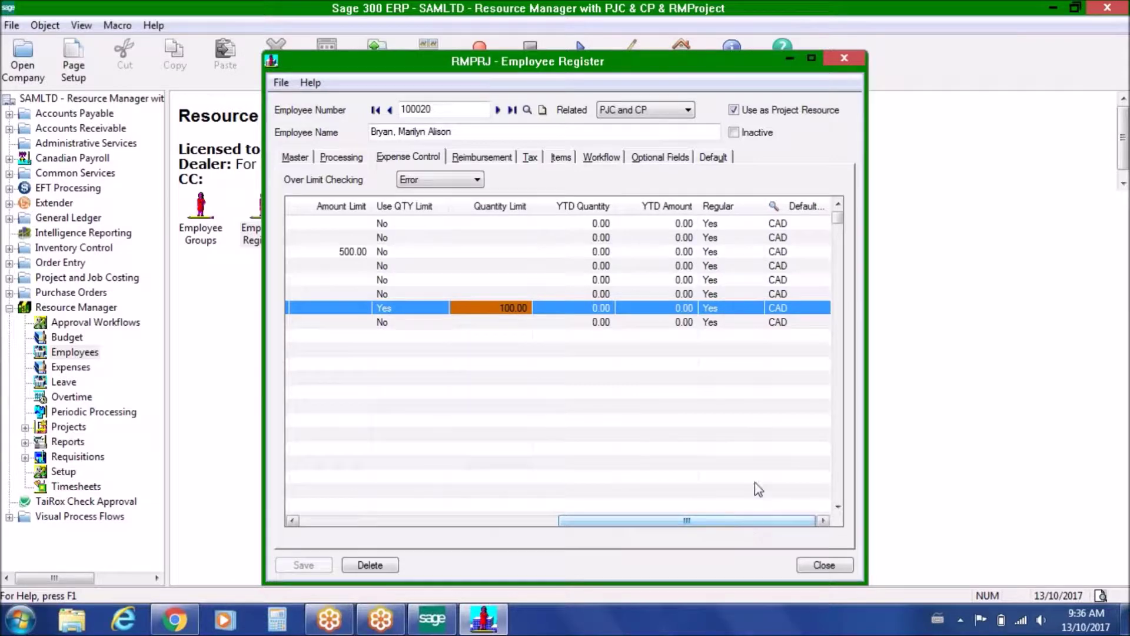
{"action": "left_click_drag", "start_coordinate": [617, 529], "coordinate": [338, 511]}
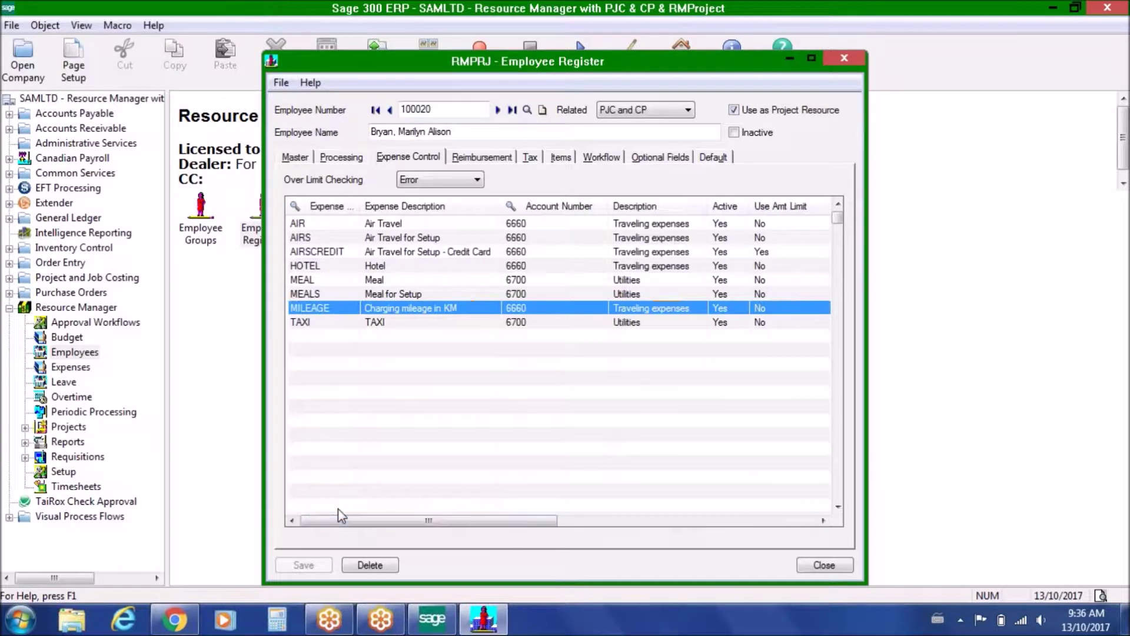
- Try Warning and Error for over-limit checking, then settle on None
{"action": "left_click", "coordinate": [478, 180]}
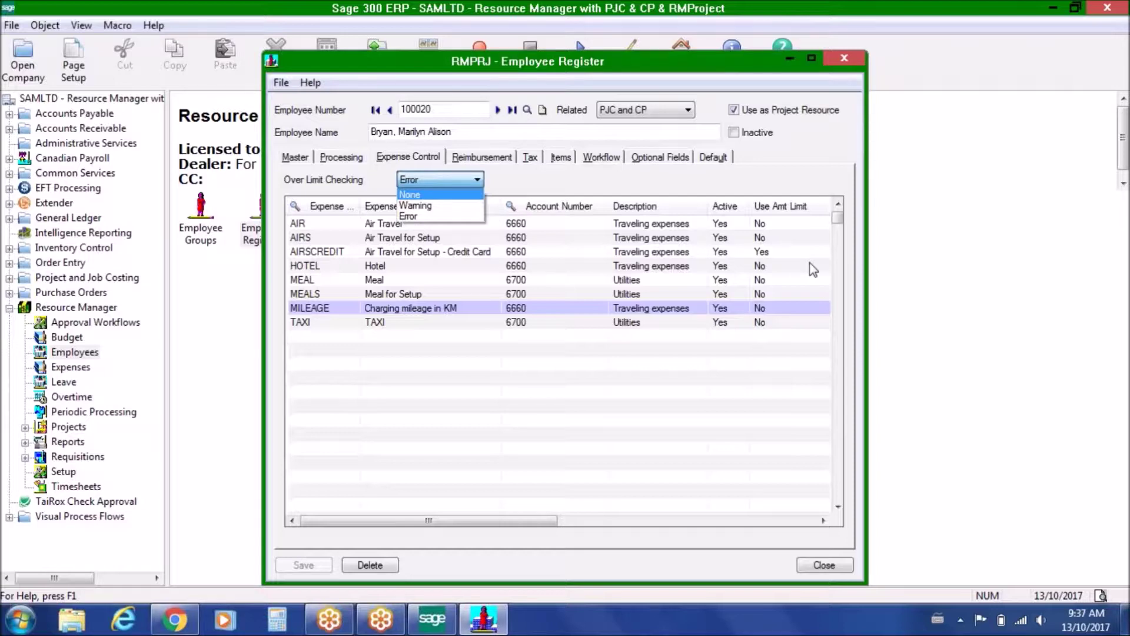
{"action": "left_click", "coordinate": [453, 206]}
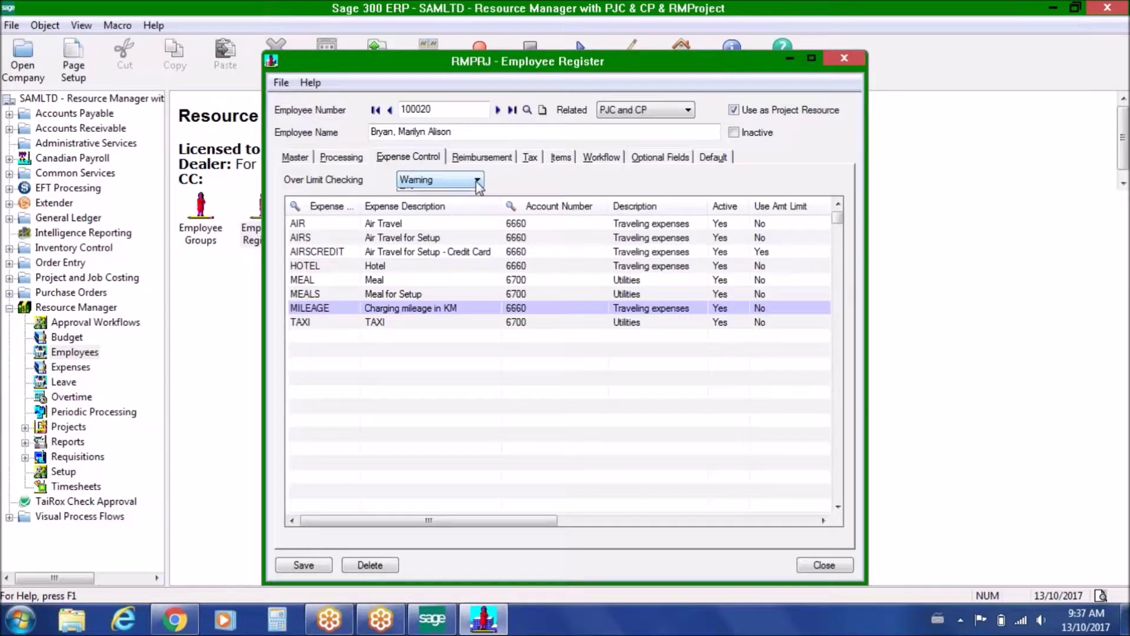
{"action": "left_click", "coordinate": [477, 182]}
{"action": "left_click", "coordinate": [427, 216]}
{"action": "left_click", "coordinate": [476, 180]}
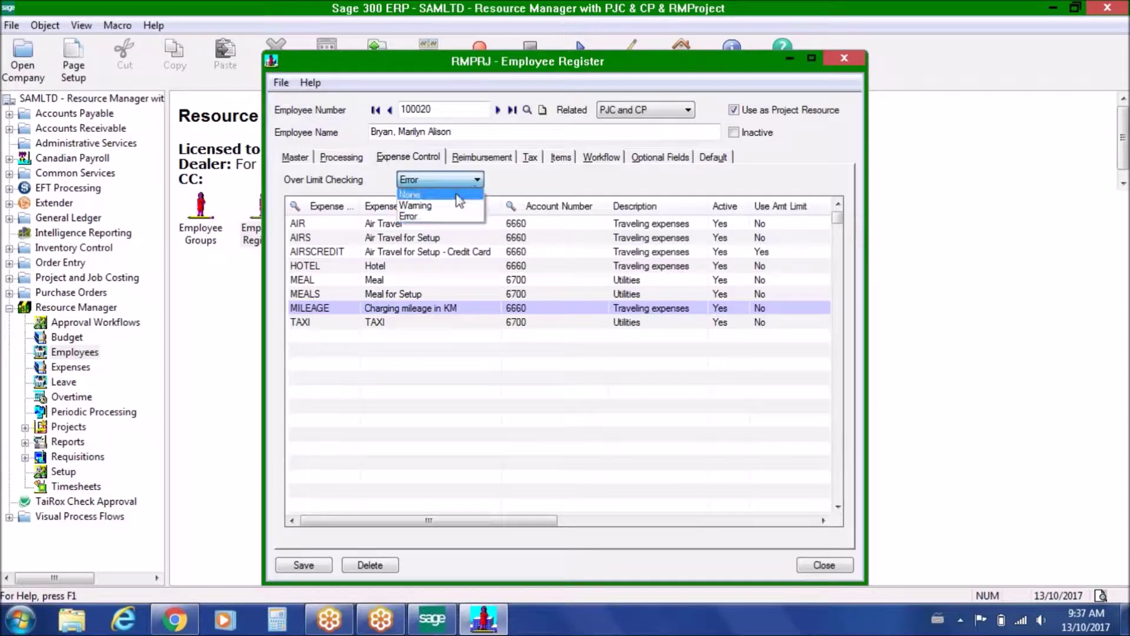
{"action": "left_click", "coordinate": [457, 195]}
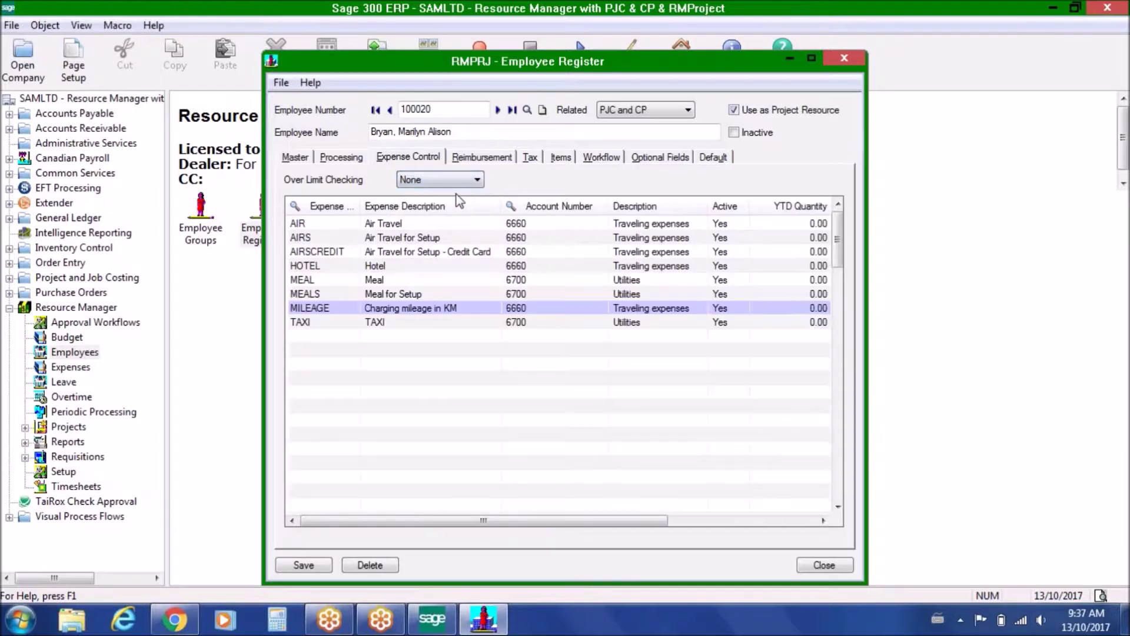
- Check the CAD reimbursement, tax and workflow tabs, then select Resource Manager's Approval Workflows folder
{"action": "left_click", "coordinate": [475, 157]}
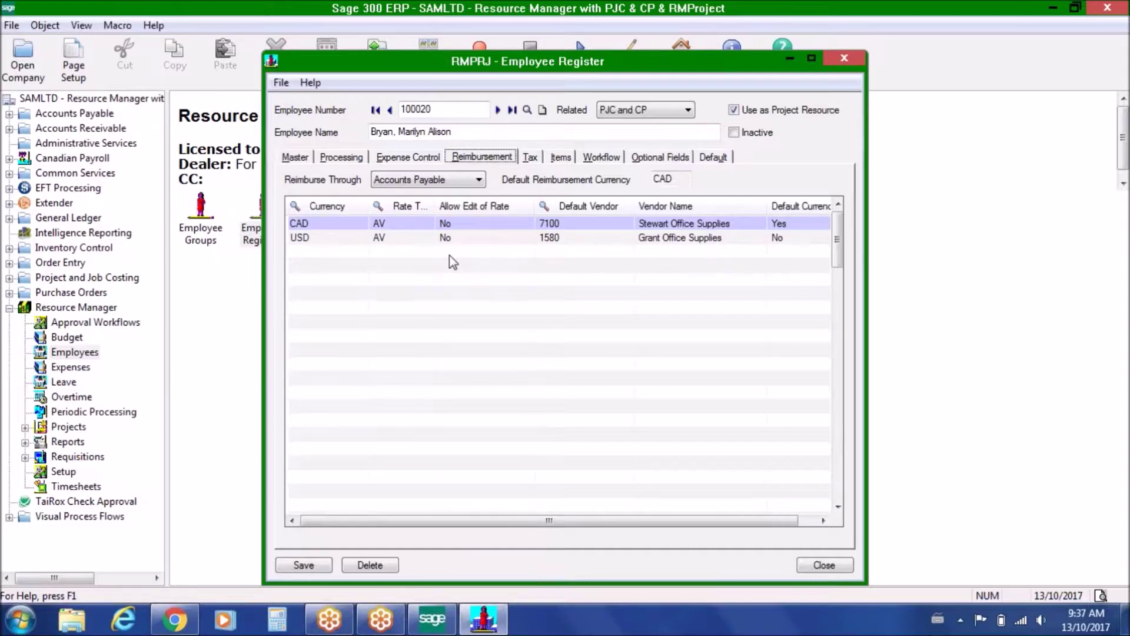
{"action": "left_click", "coordinate": [574, 227]}
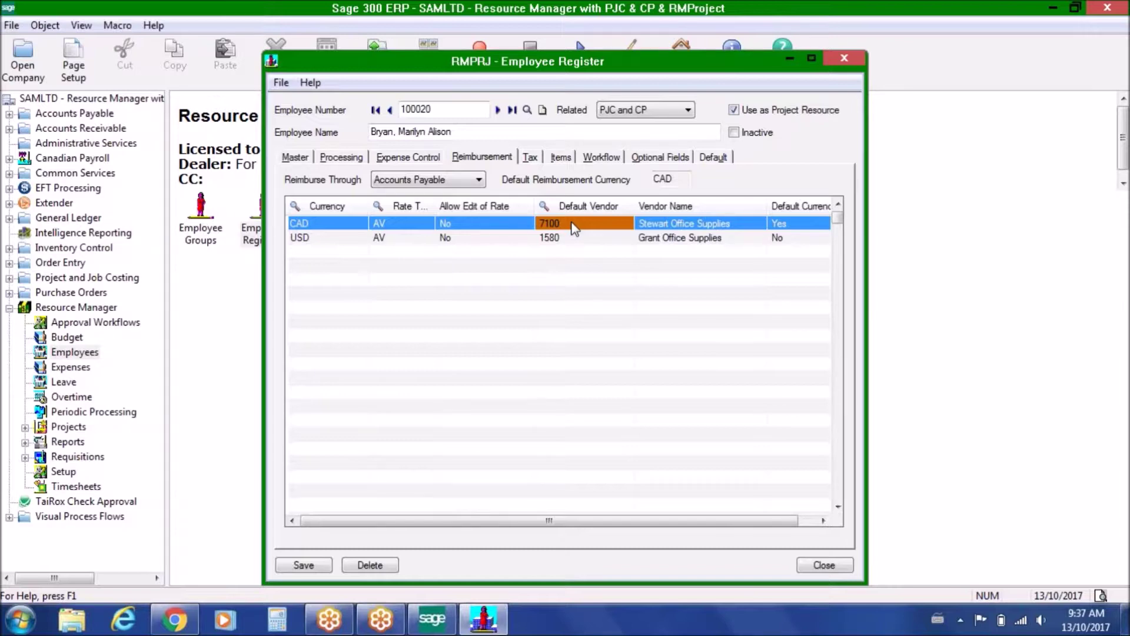
{"action": "left_click", "coordinate": [533, 157]}
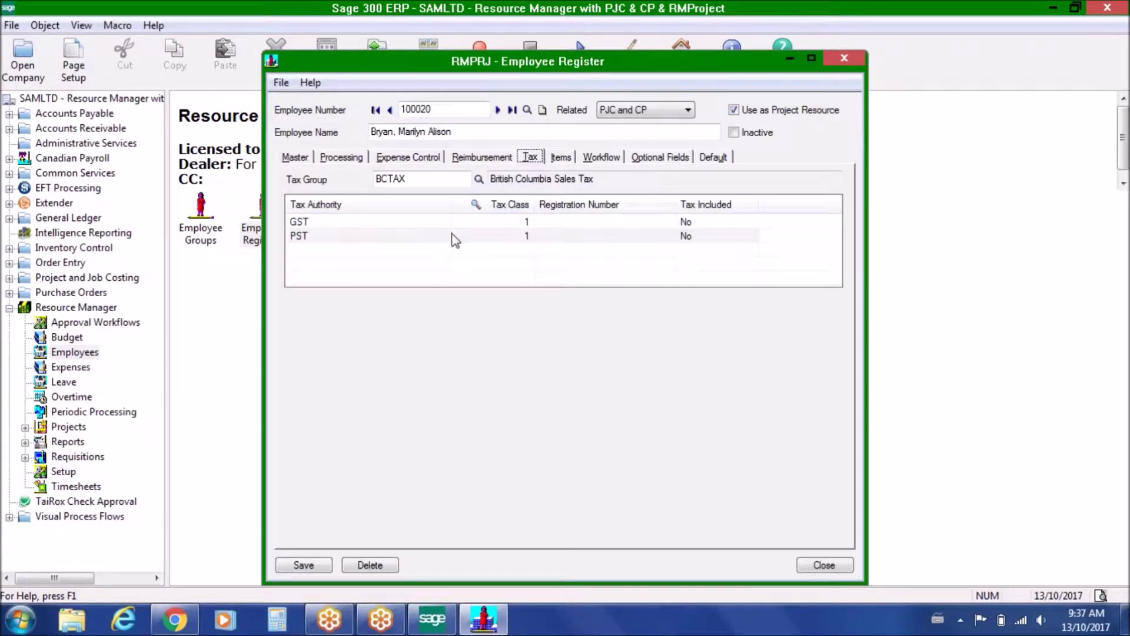
{"action": "left_click", "coordinate": [596, 157]}
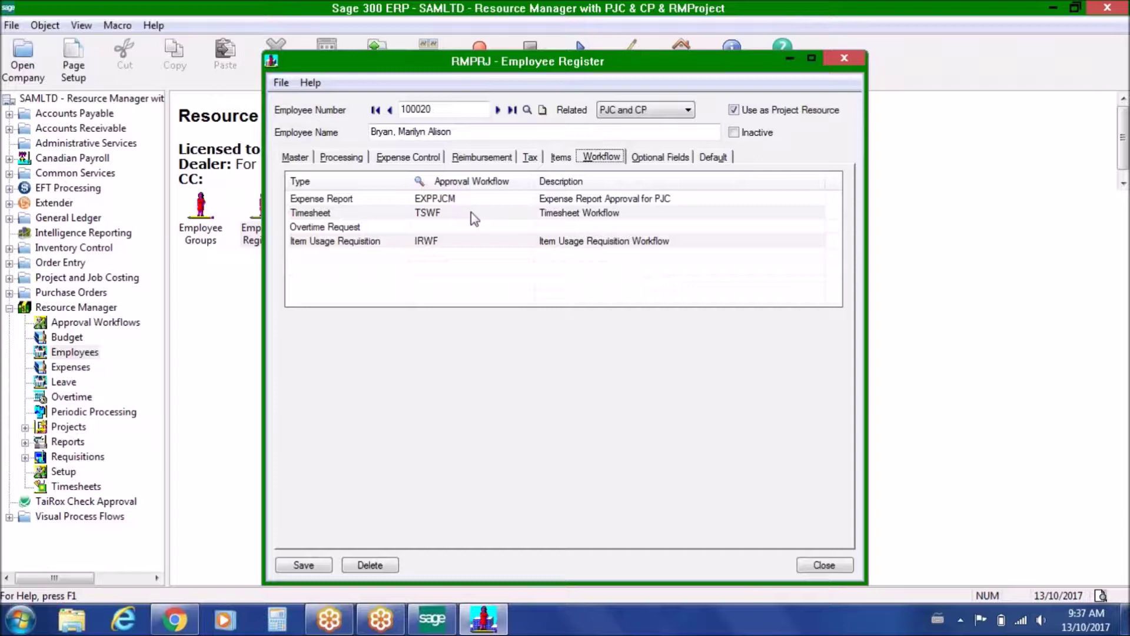
{"action": "left_click", "coordinate": [109, 323]}
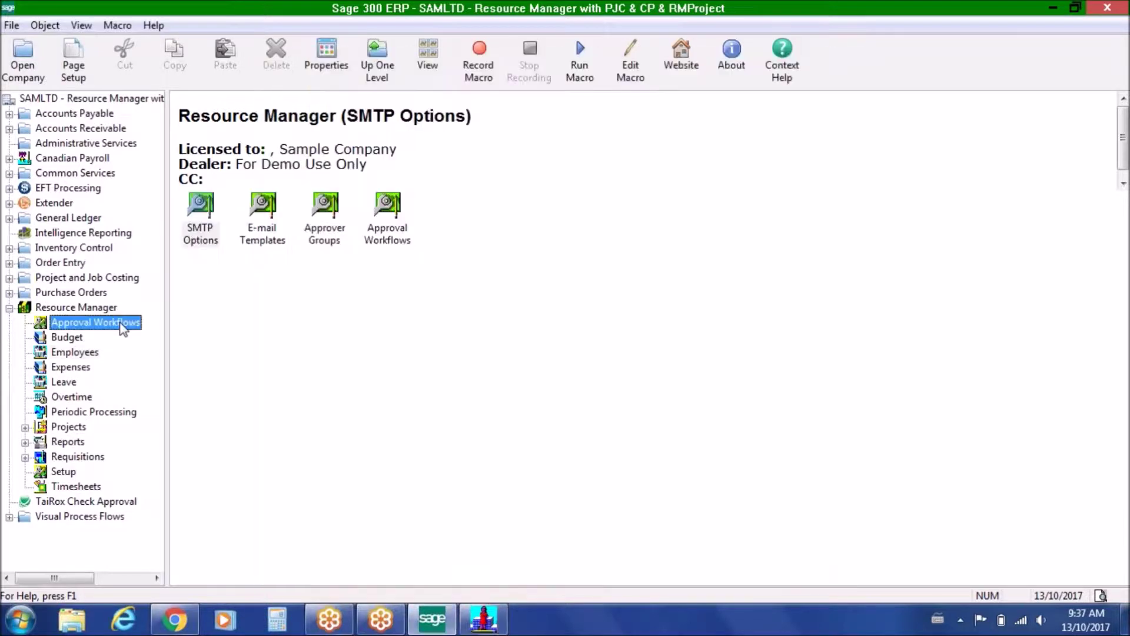
- Load the EXPPJCM workflow and browse the PJCM step's roles, leaving PJC Contract Manager
{"action": "double_click", "coordinate": [384, 209]}
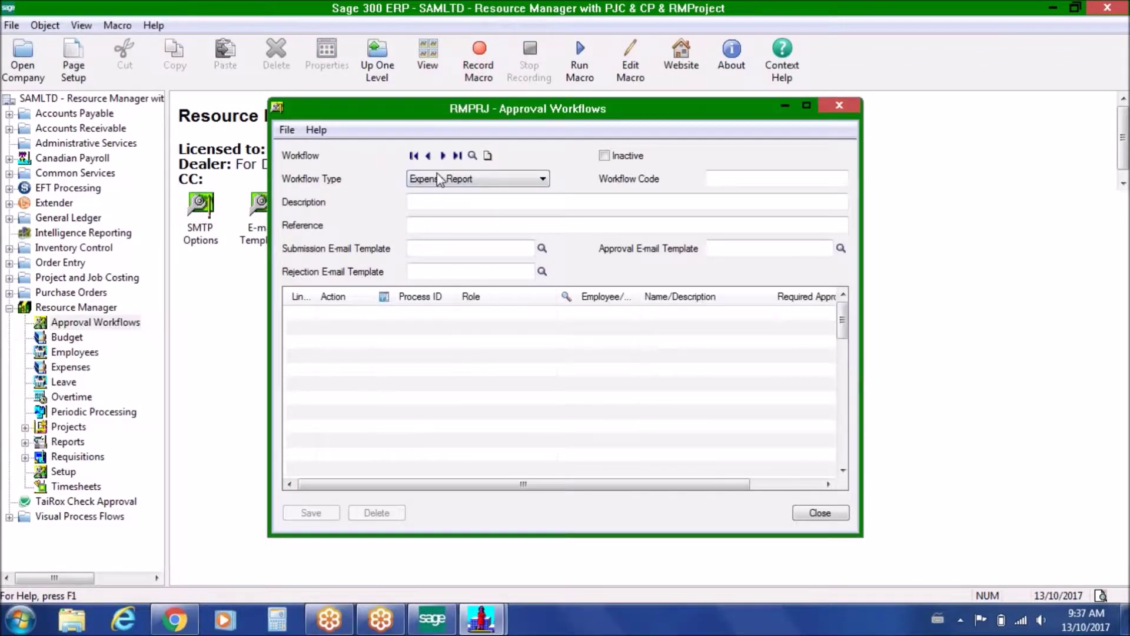
{"action": "left_click", "coordinate": [443, 155]}
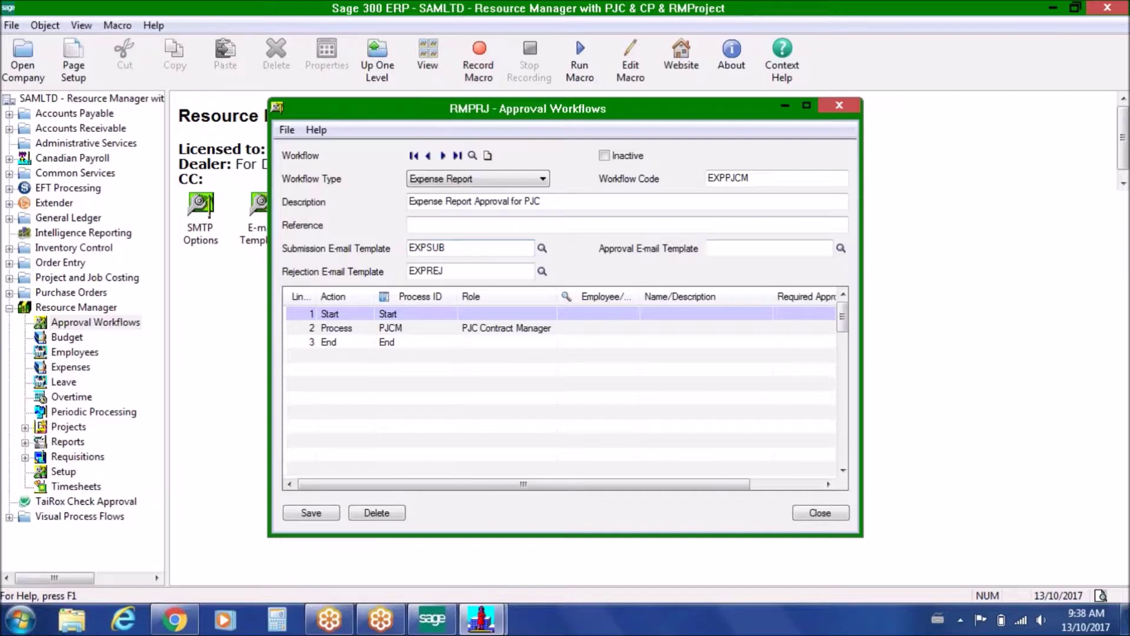
{"action": "left_click", "coordinate": [554, 334]}
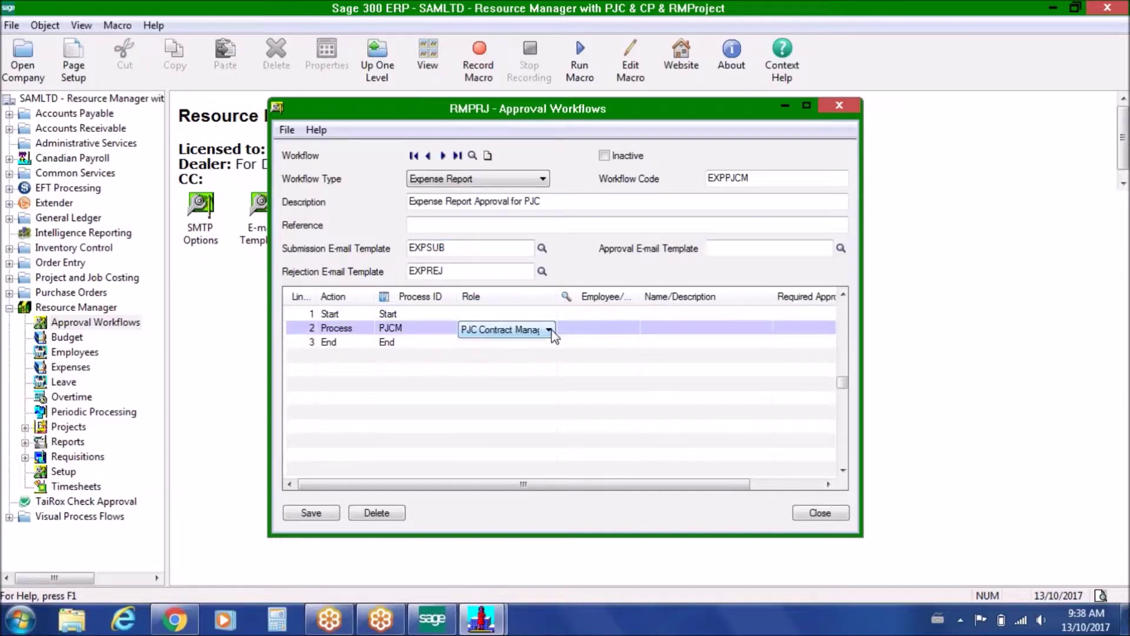
{"action": "left_click", "coordinate": [550, 332]}
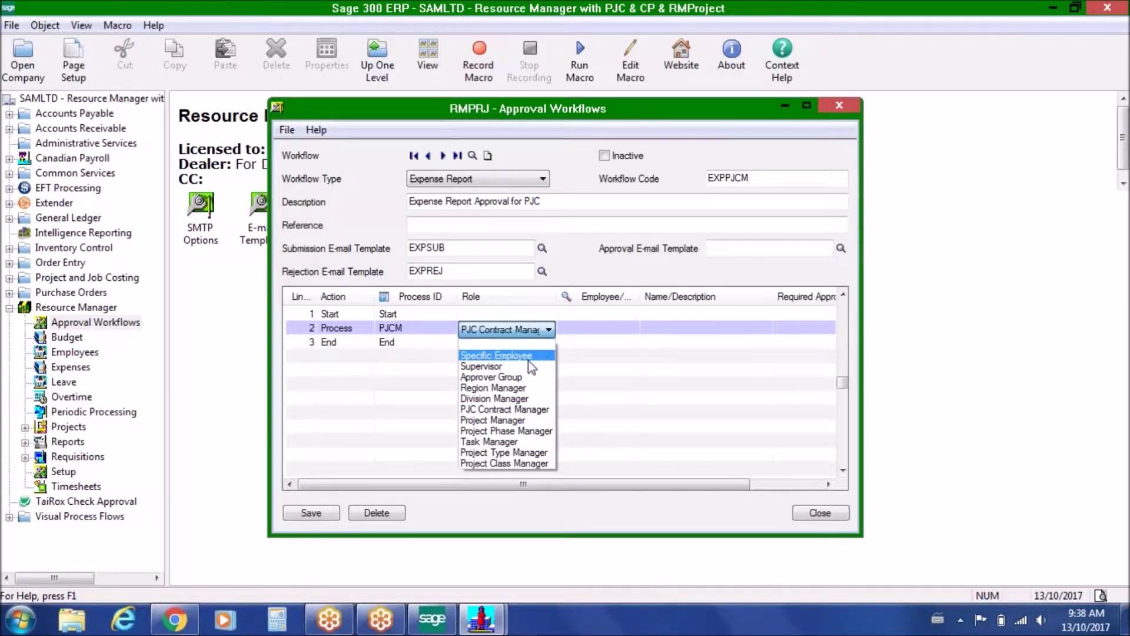
{"action": "left_click", "coordinate": [490, 615]}
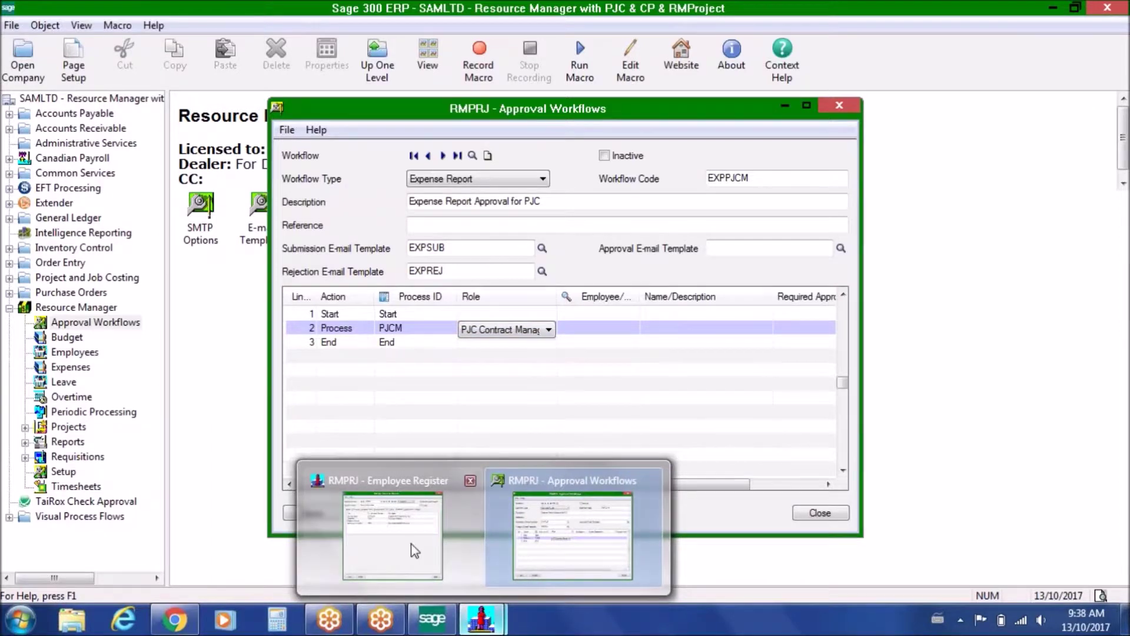
- Look up the employee's supervisor number on the Employee Register's Processing tab
{"action": "left_click", "coordinate": [406, 539]}
{"action": "left_click", "coordinate": [300, 158]}
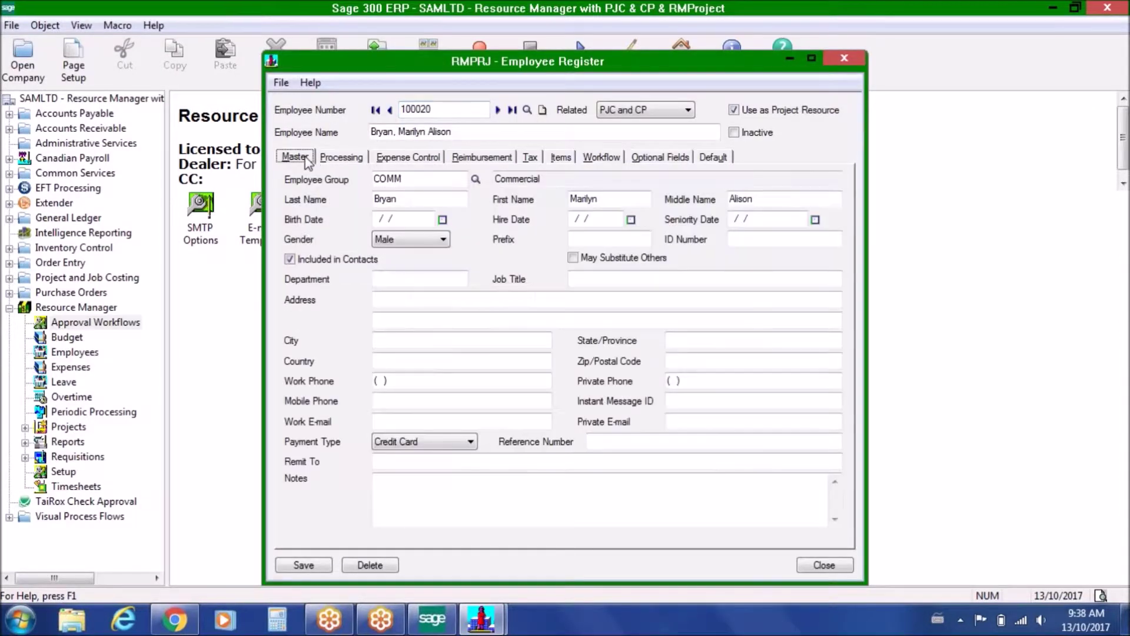
{"action": "left_click", "coordinate": [347, 157]}
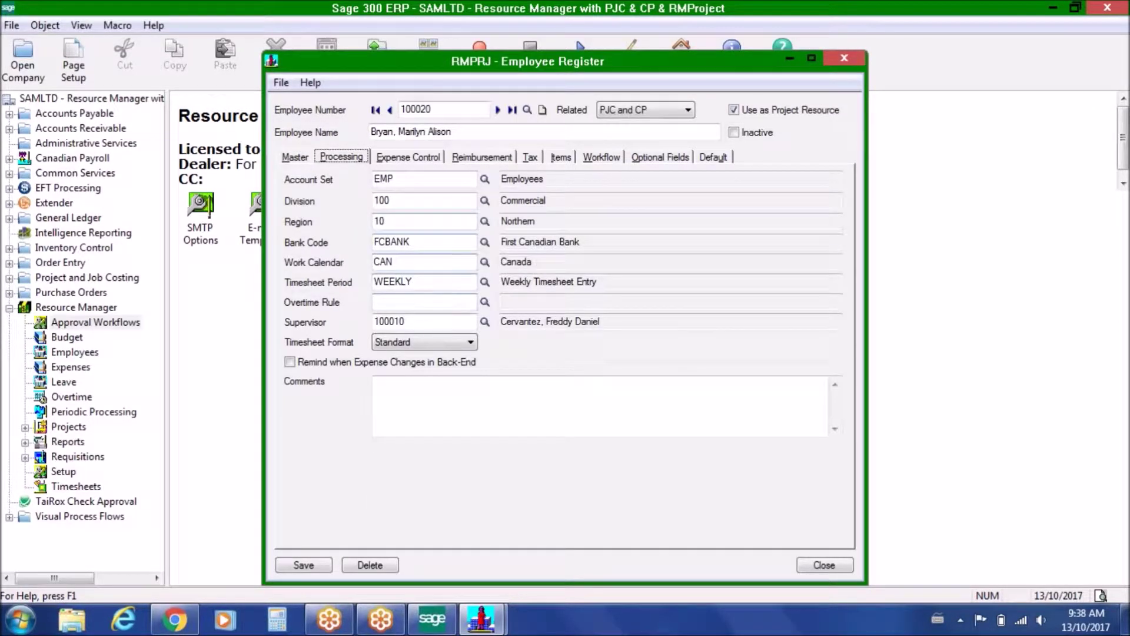
{"action": "double_click", "coordinate": [418, 321]}
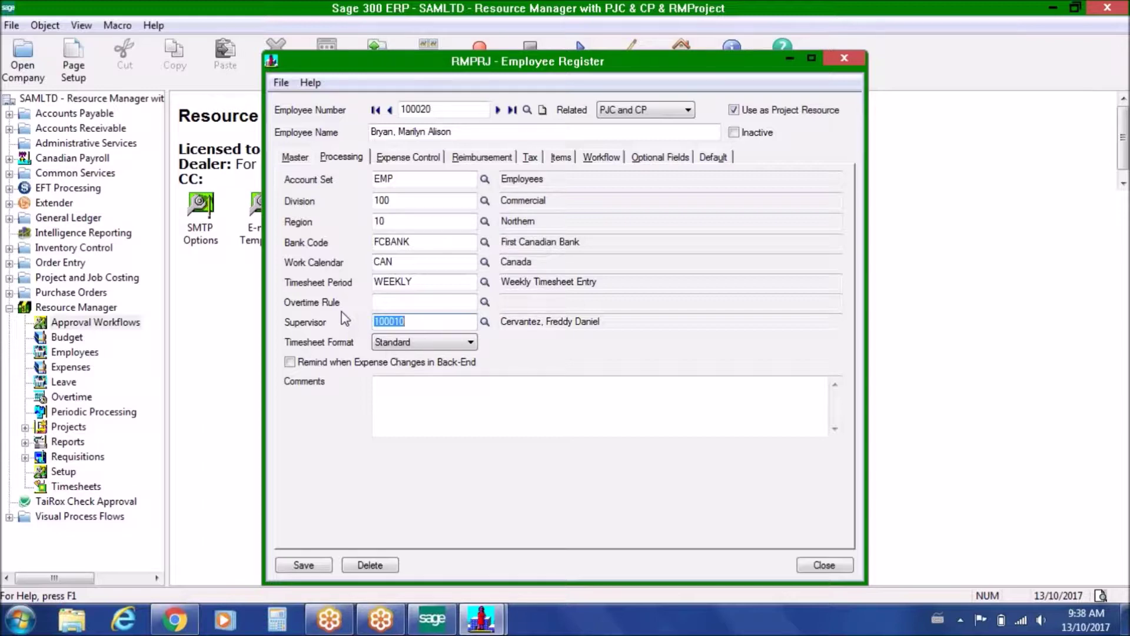
- Back in Approval Workflows, set the PJCM step's role to Approver Group
{"action": "left_click", "coordinate": [481, 618]}
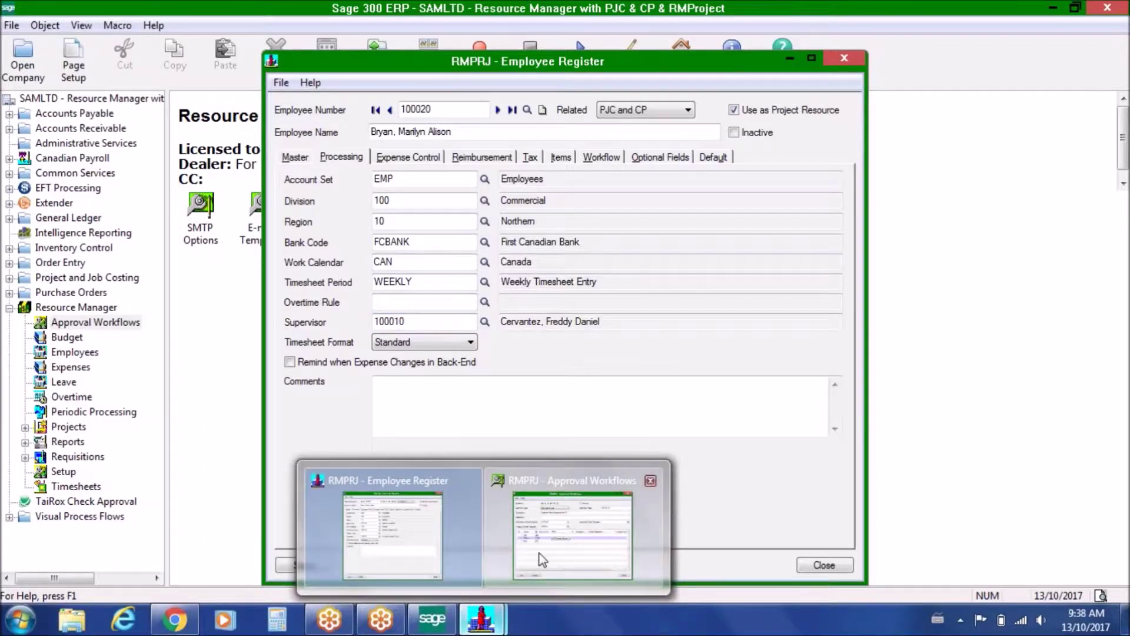
{"action": "left_click", "coordinate": [542, 559]}
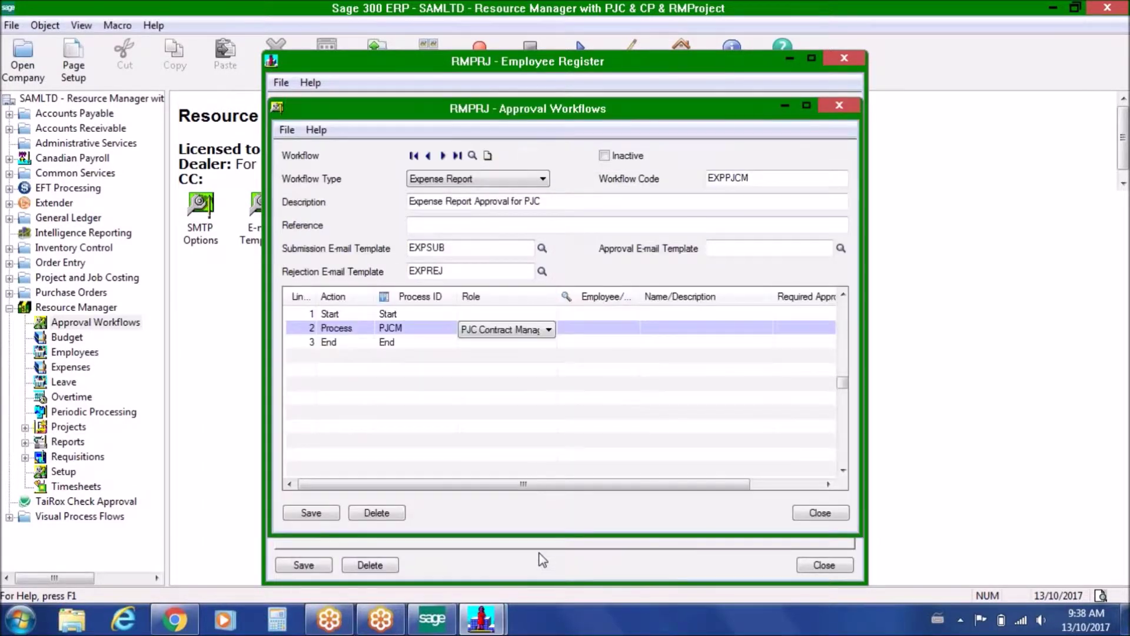
{"action": "left_click", "coordinate": [549, 331]}
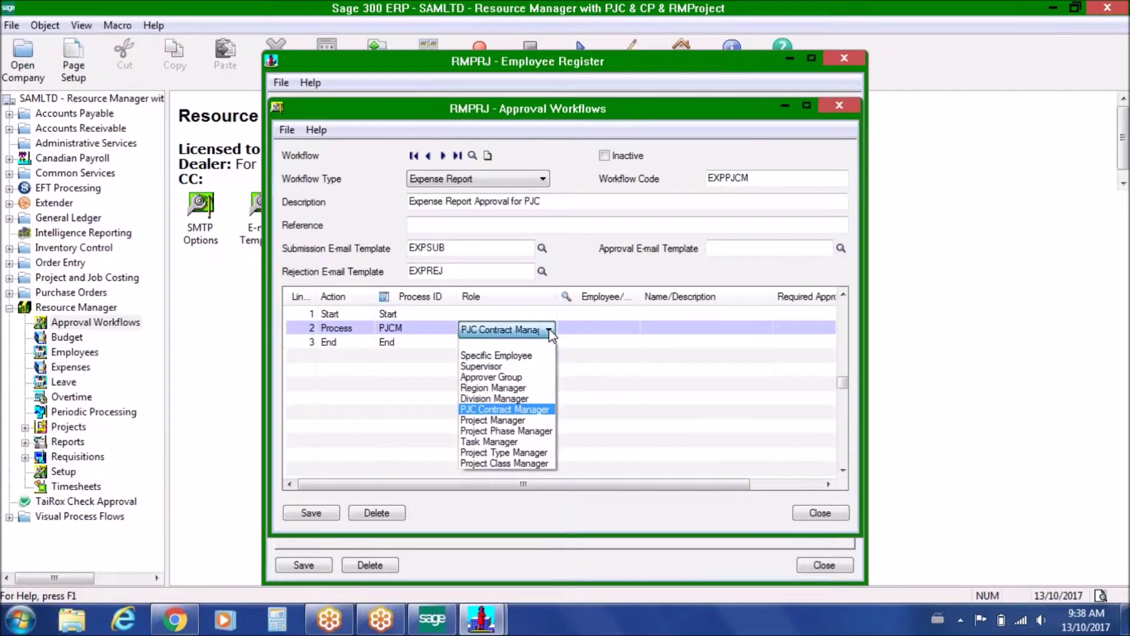
{"action": "left_click", "coordinate": [544, 379]}
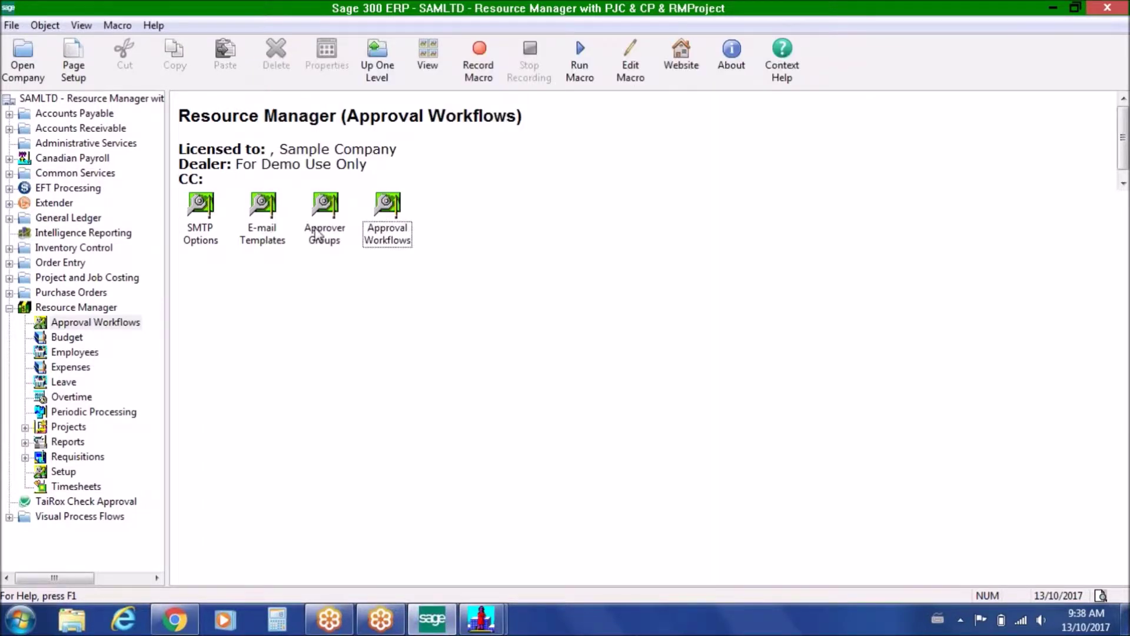
- Review the MANAGERS (Crew Managers) approver group's two active approvers, then return to the workflow
{"action": "left_click", "coordinate": [325, 215]}
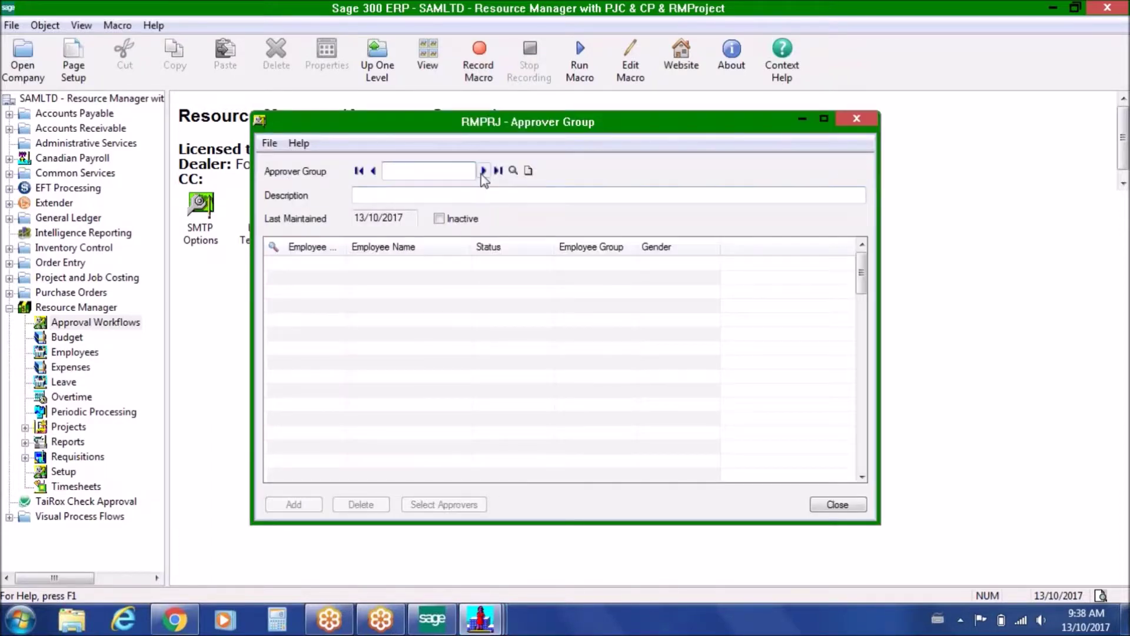
{"action": "left_click", "coordinate": [483, 170]}
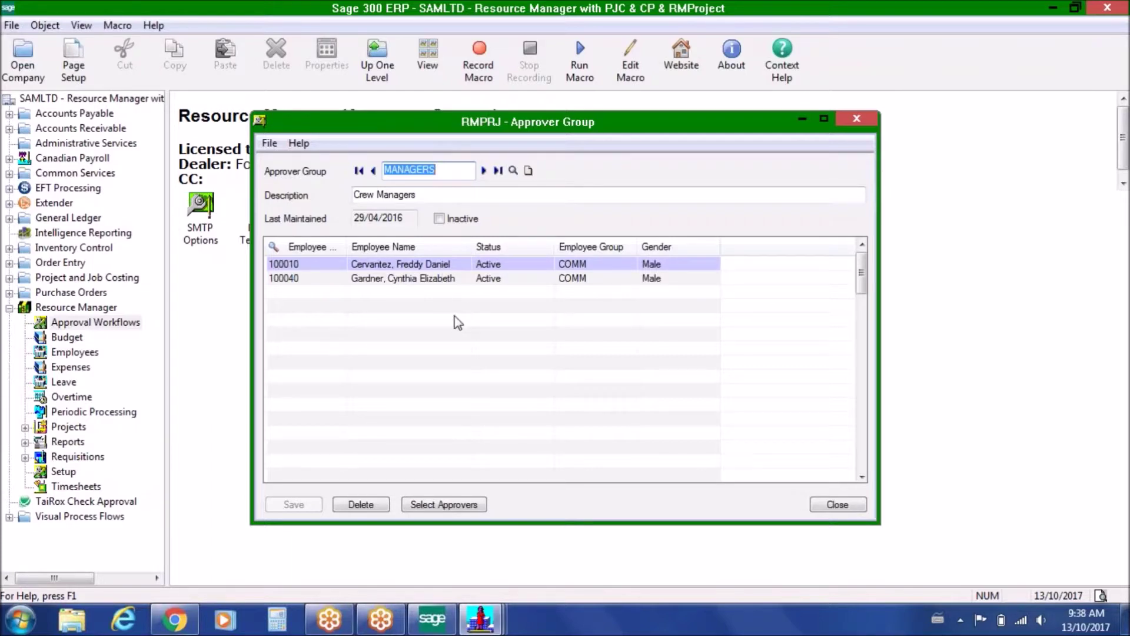
{"action": "left_click", "coordinate": [829, 509]}
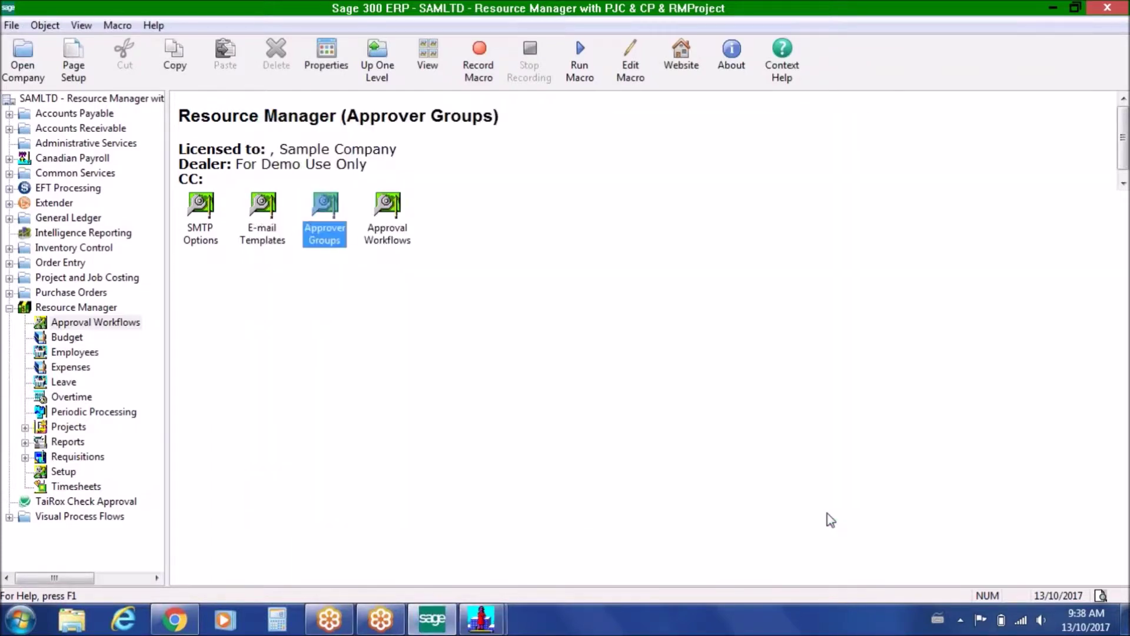
{"action": "mouse_move", "coordinate": [483, 617]}
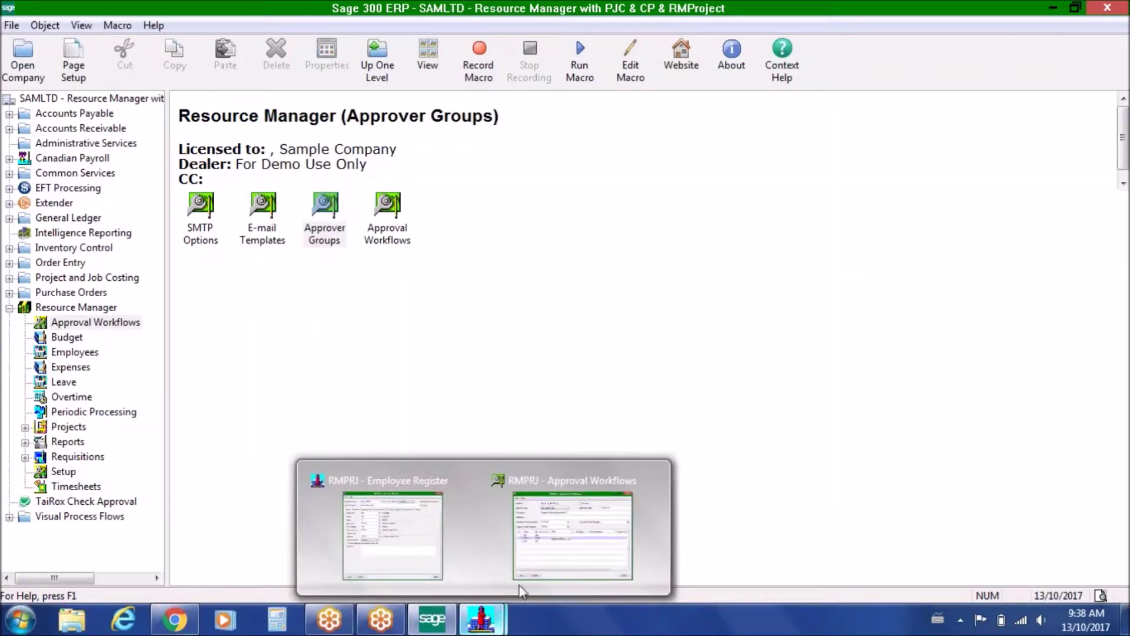
{"action": "left_click", "coordinate": [545, 554]}
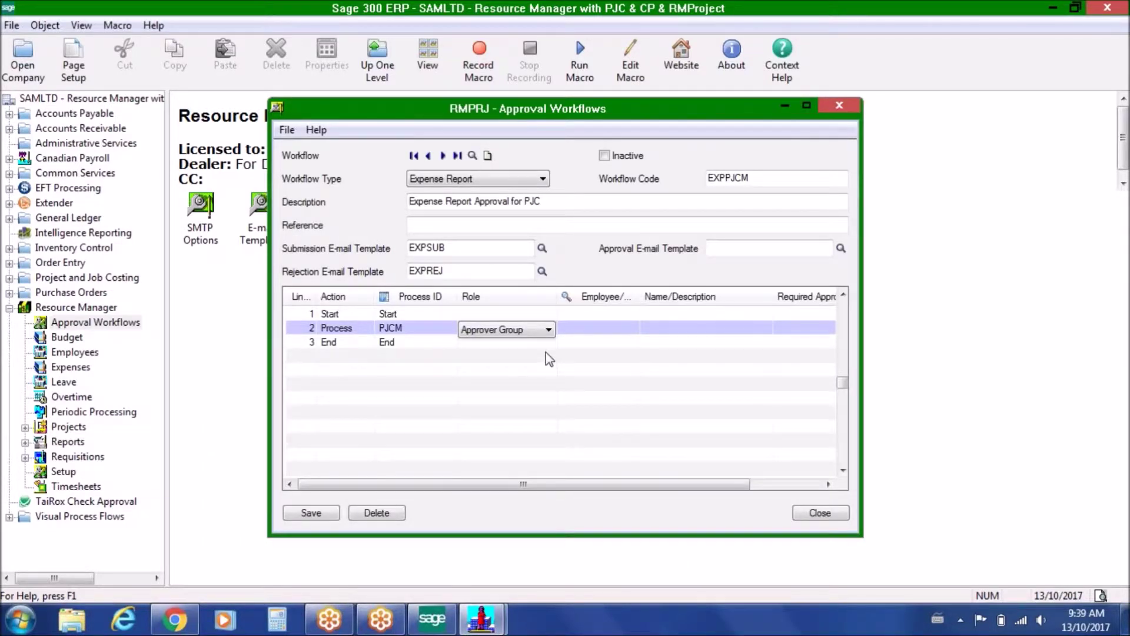
- Commit Approver Group for the PJCM step and keep its Required Approvers at Specified
{"action": "key", "text": "Tab"}
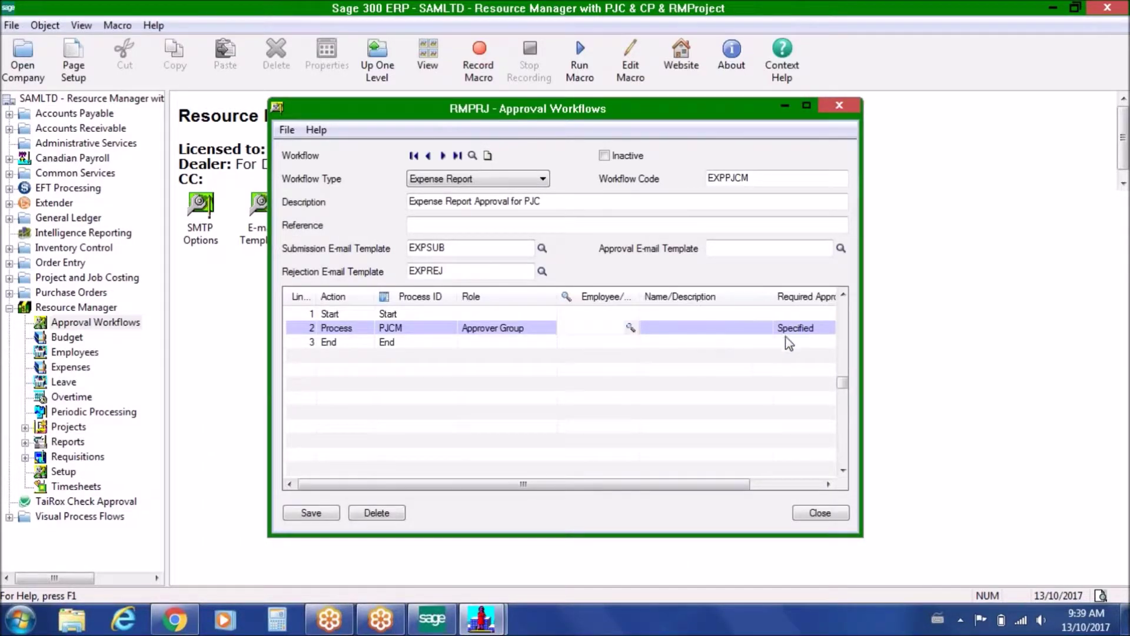
{"action": "left_click_drag", "start_coordinate": [728, 489], "coordinate": [796, 484]}
{"action": "left_click_drag", "start_coordinate": [773, 297], "coordinate": [789, 296]}
{"action": "left_click", "coordinate": [776, 329]}
{"action": "left_click", "coordinate": [778, 330]}
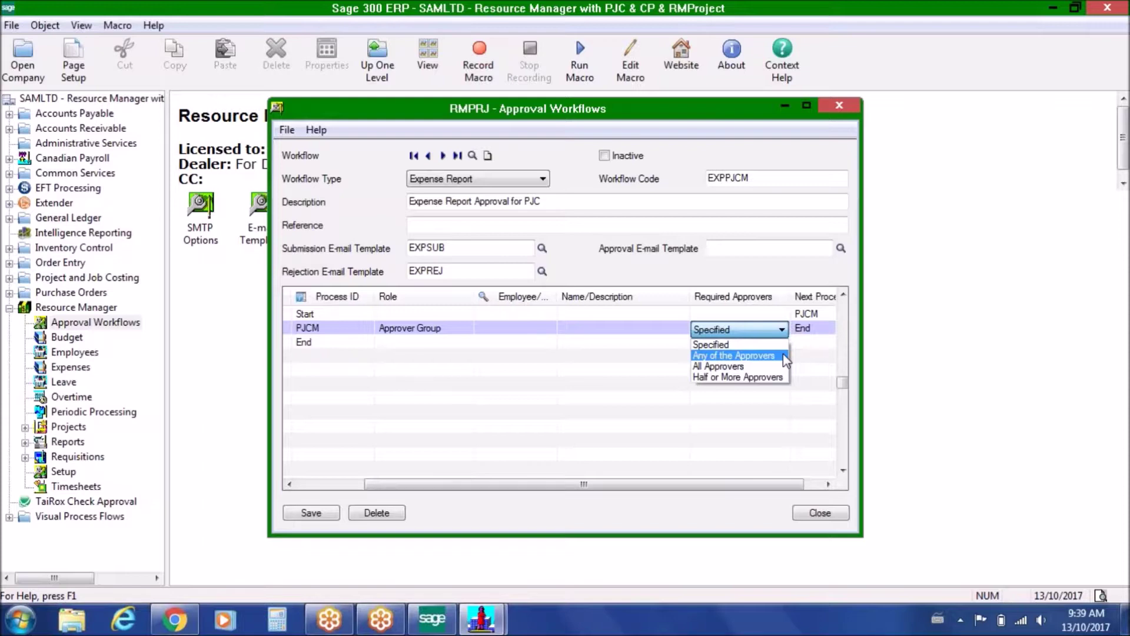
{"action": "left_click", "coordinate": [715, 344]}
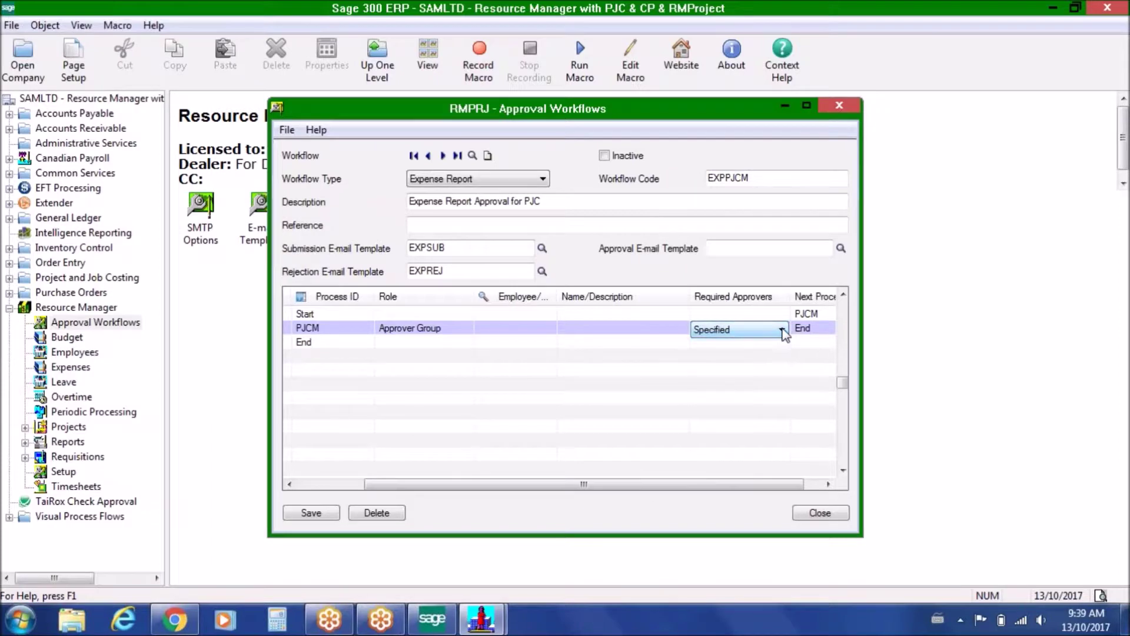
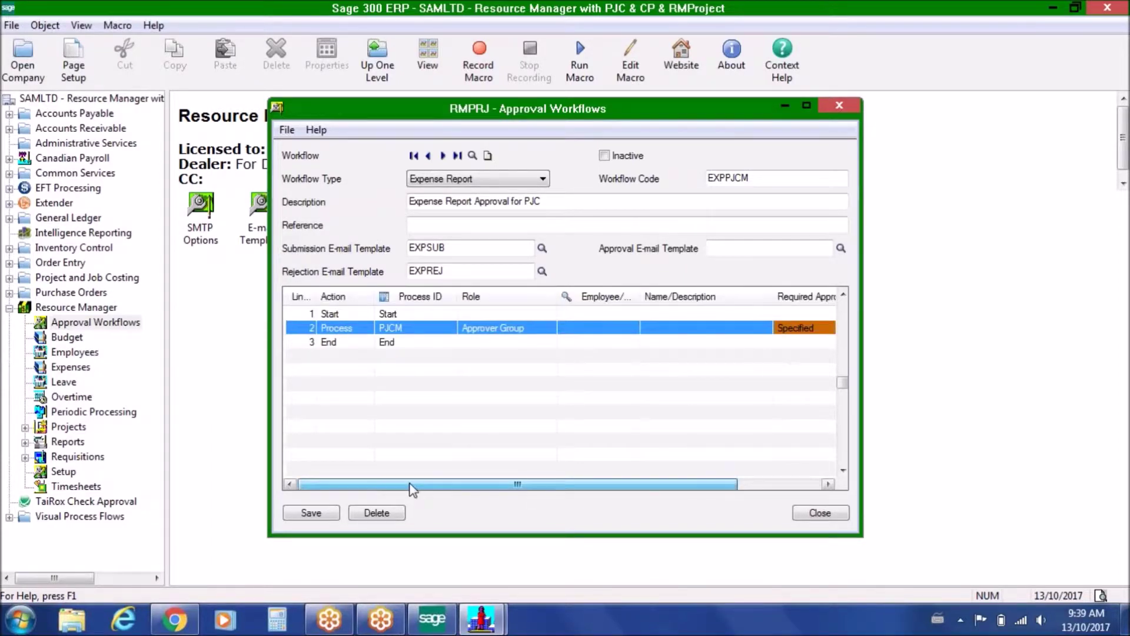
- Dismiss the blank approver group error and set the PJCM step's role to Supervisor
{"action": "left_click", "coordinate": [324, 329]}
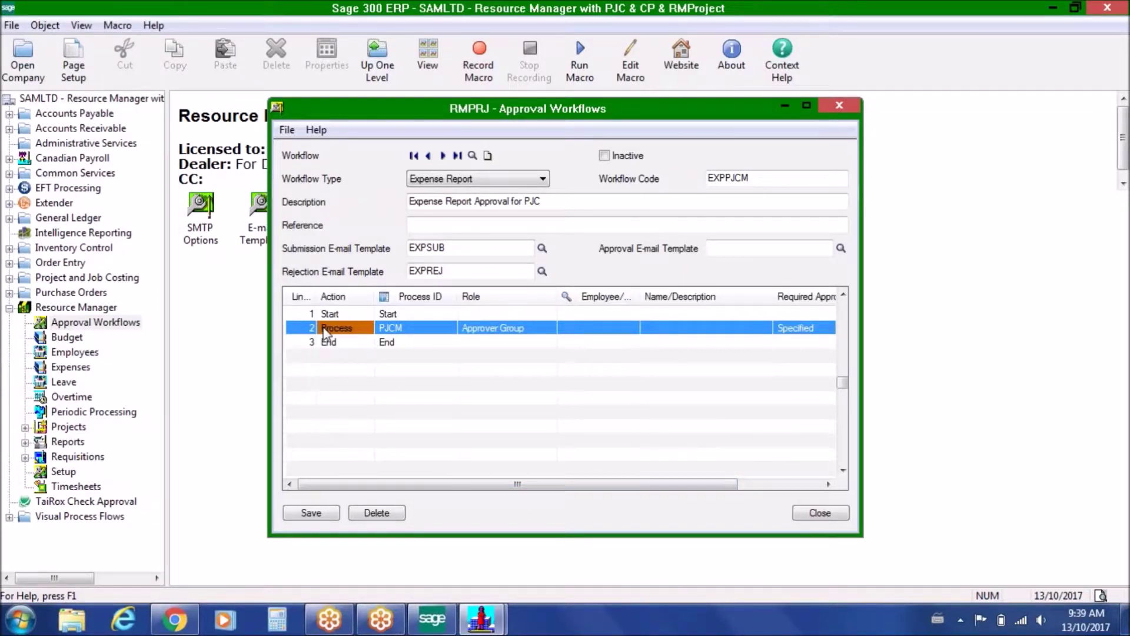
{"action": "left_click", "coordinate": [325, 329]}
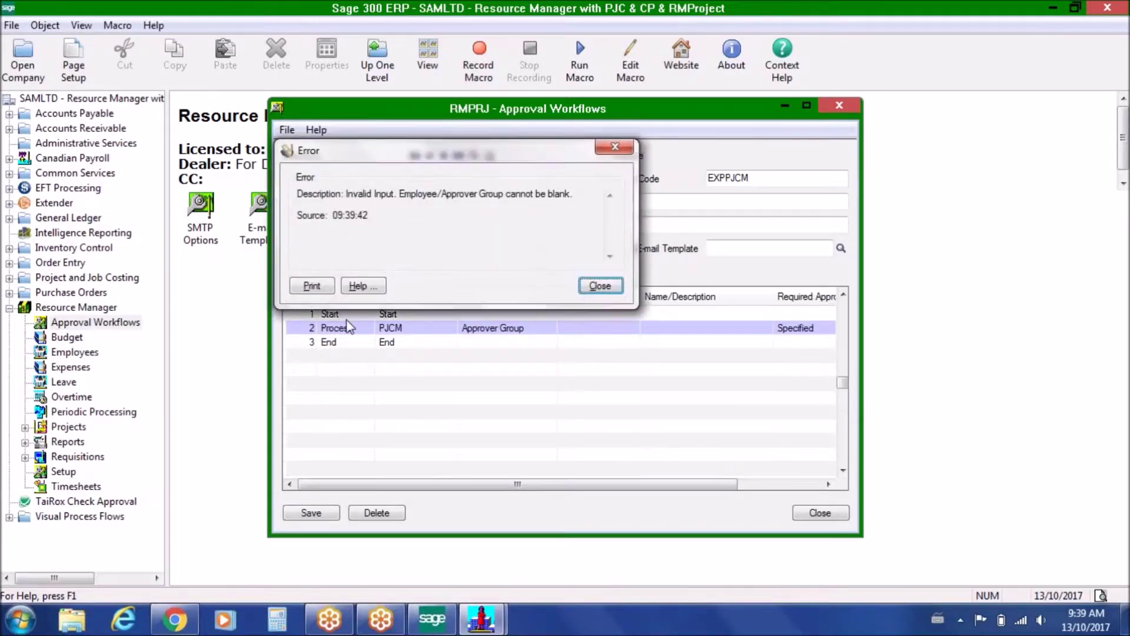
{"action": "left_click", "coordinate": [595, 283]}
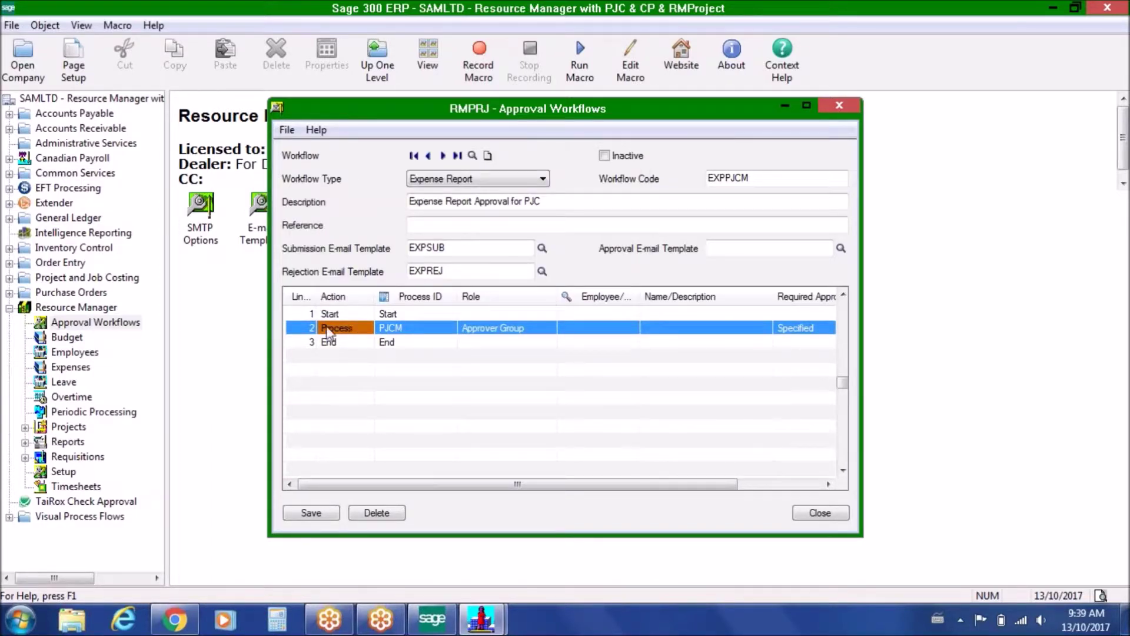
{"action": "left_click", "coordinate": [537, 330]}
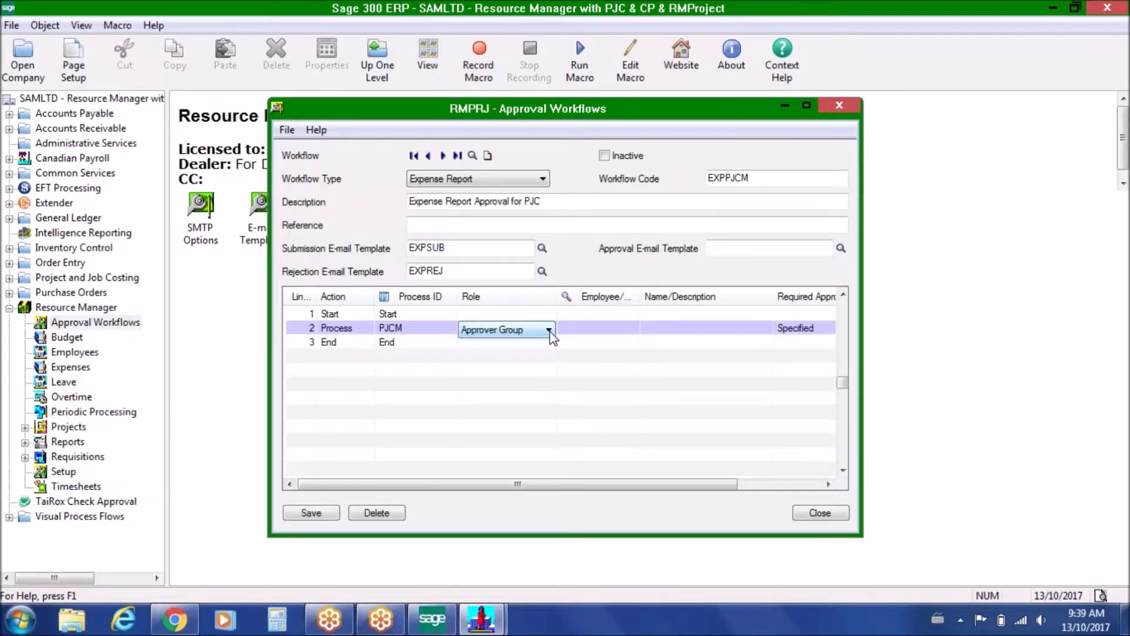
{"action": "left_click", "coordinate": [548, 330]}
{"action": "left_click", "coordinate": [540, 367]}
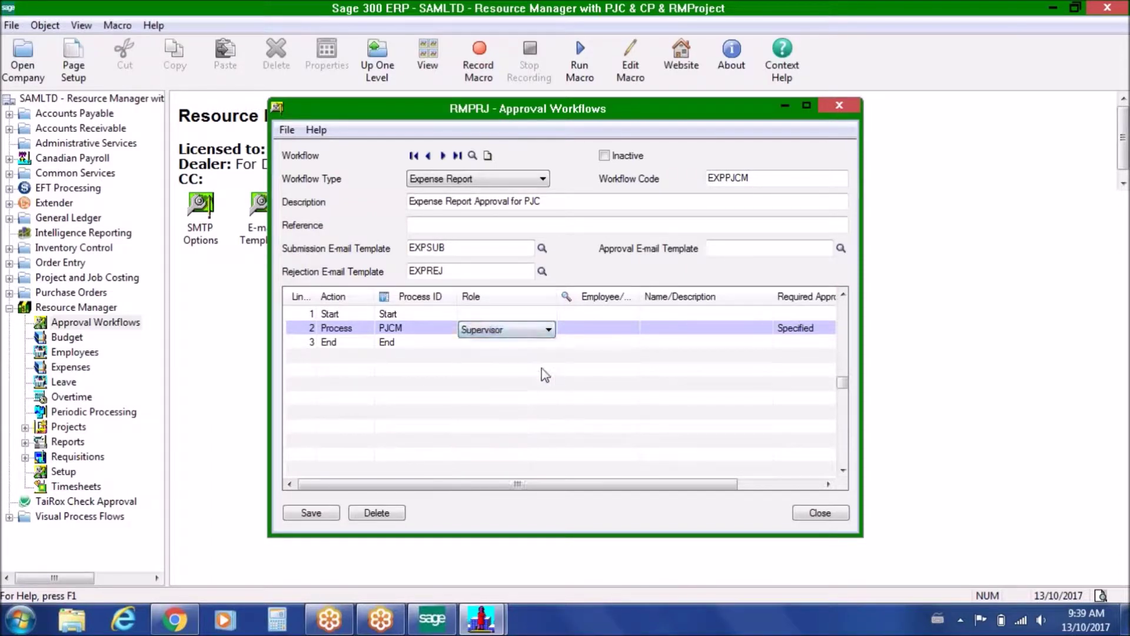
{"action": "key", "text": "Tab"}
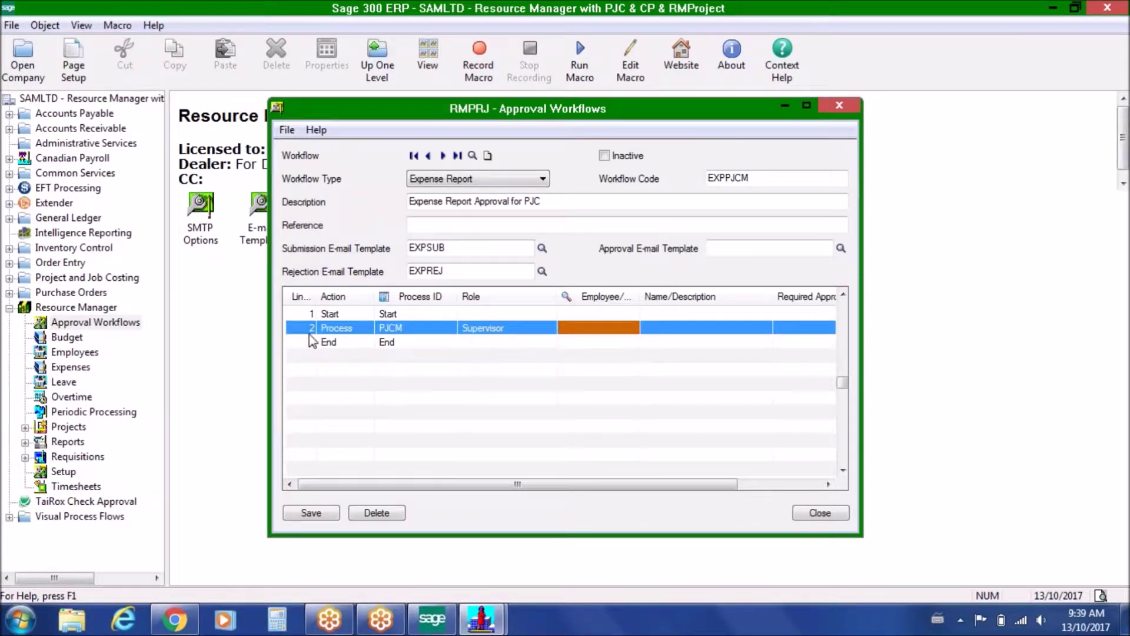
- Insert a Decision line after PJCM, open its decision settings, and pick the LAMOUNTF variable
{"action": "key", "text": "Insert"}
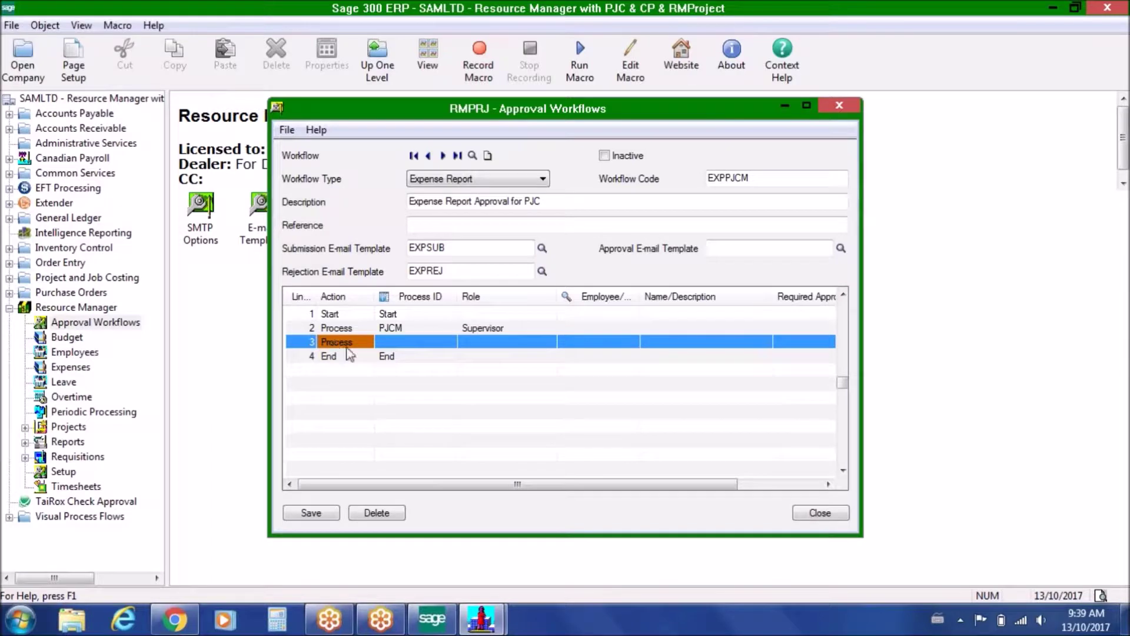
{"action": "left_click", "coordinate": [353, 344]}
{"action": "left_click", "coordinate": [364, 344]}
{"action": "left_click", "coordinate": [353, 377]}
{"action": "key", "text": "Tab"}
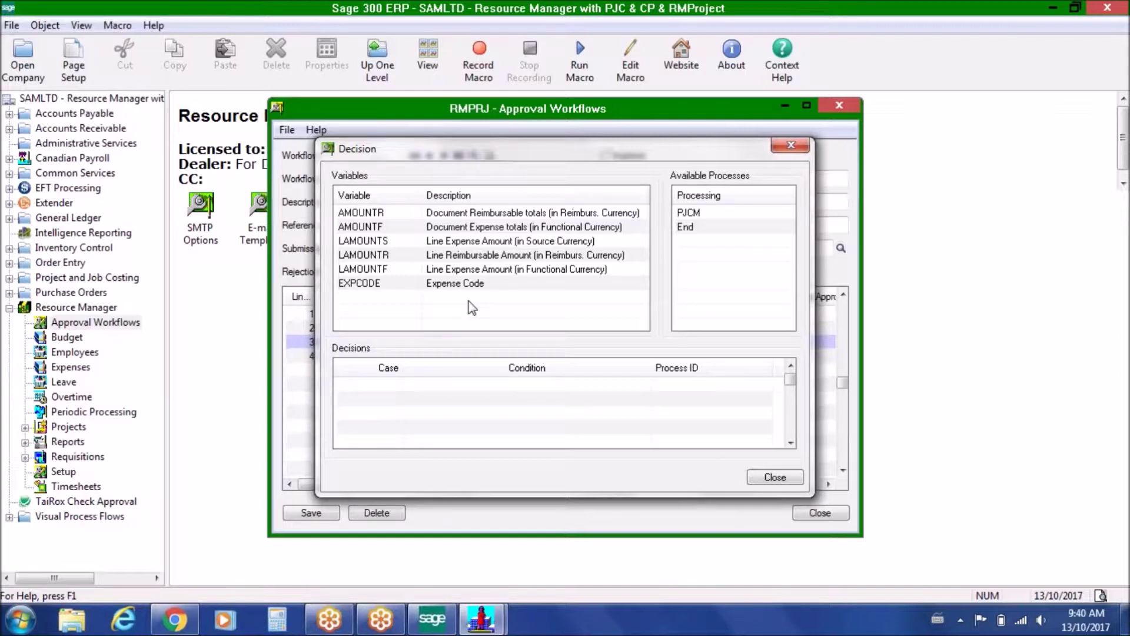
{"action": "left_click", "coordinate": [466, 271]}
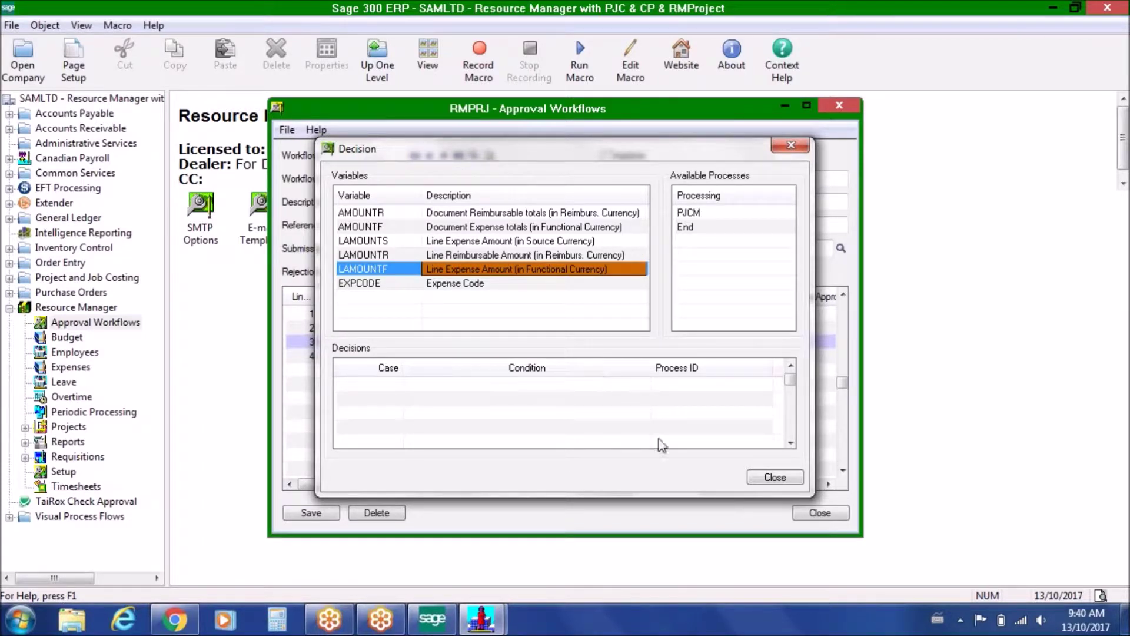
- Close the Decision dialog with no decisions defined, back to the EXPPJCM lines
{"action": "left_click", "coordinate": [767, 479]}
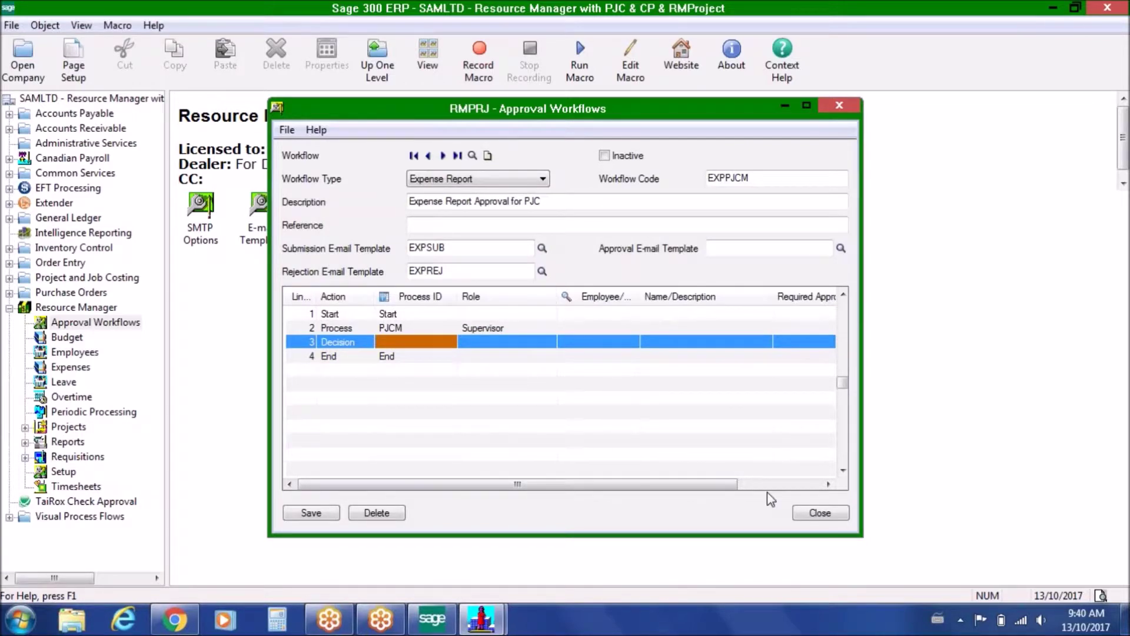
- Delete the Decision line and close the EXPPJCM workflow window without saving changes
{"action": "left_click", "coordinate": [816, 513]}
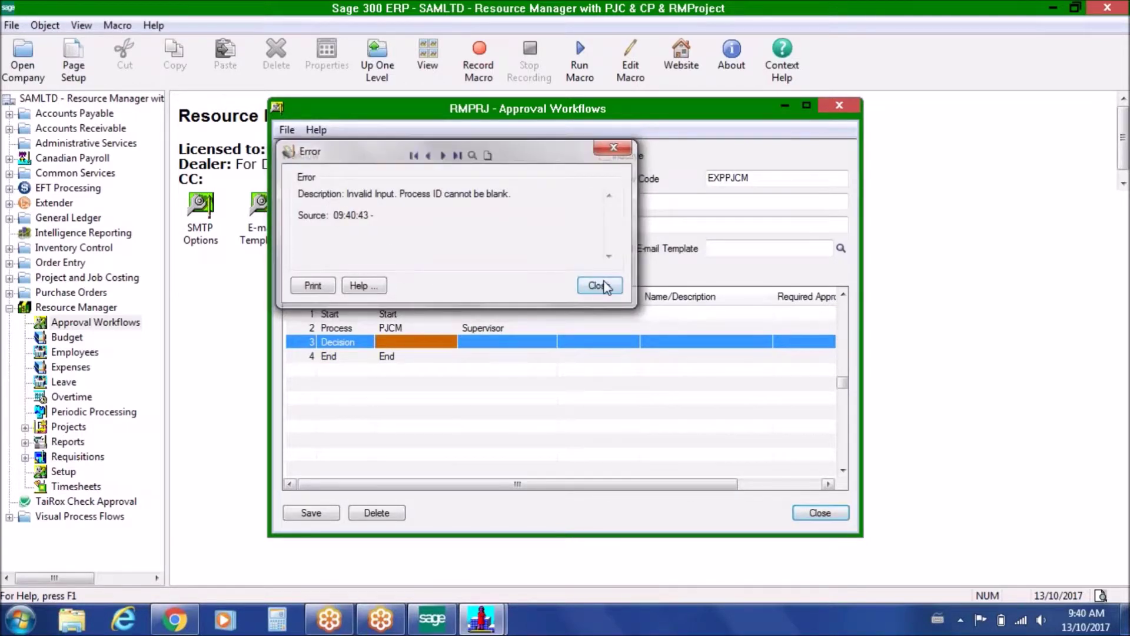
{"action": "left_click", "coordinate": [601, 286]}
{"action": "left_click", "coordinate": [297, 345]}
{"action": "key", "text": "Delete"}
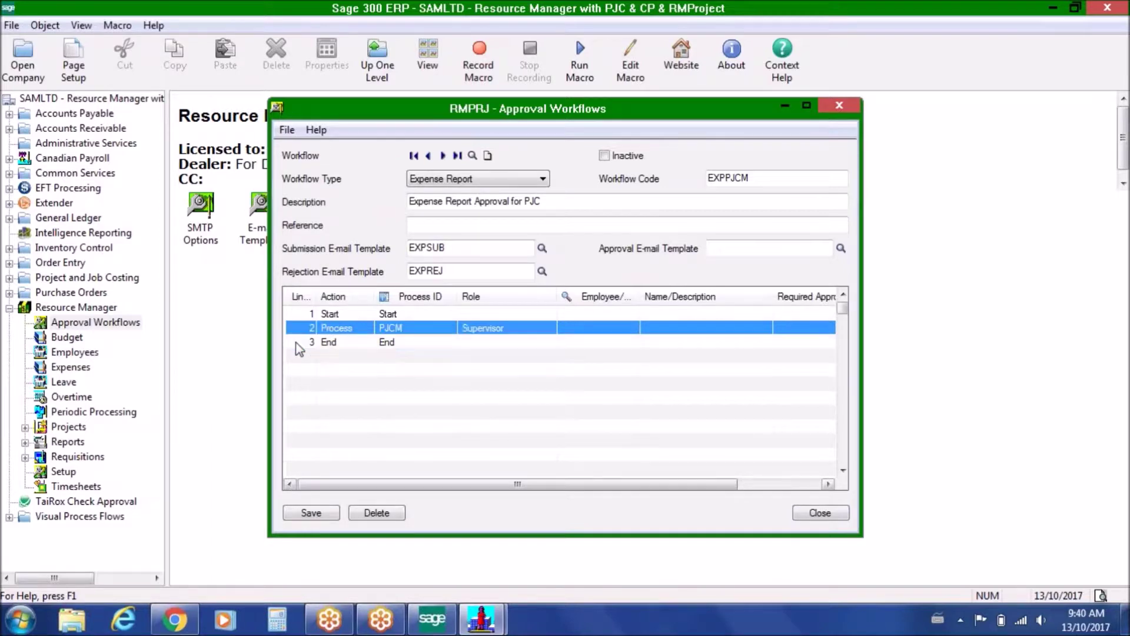
{"action": "left_click", "coordinate": [820, 513]}
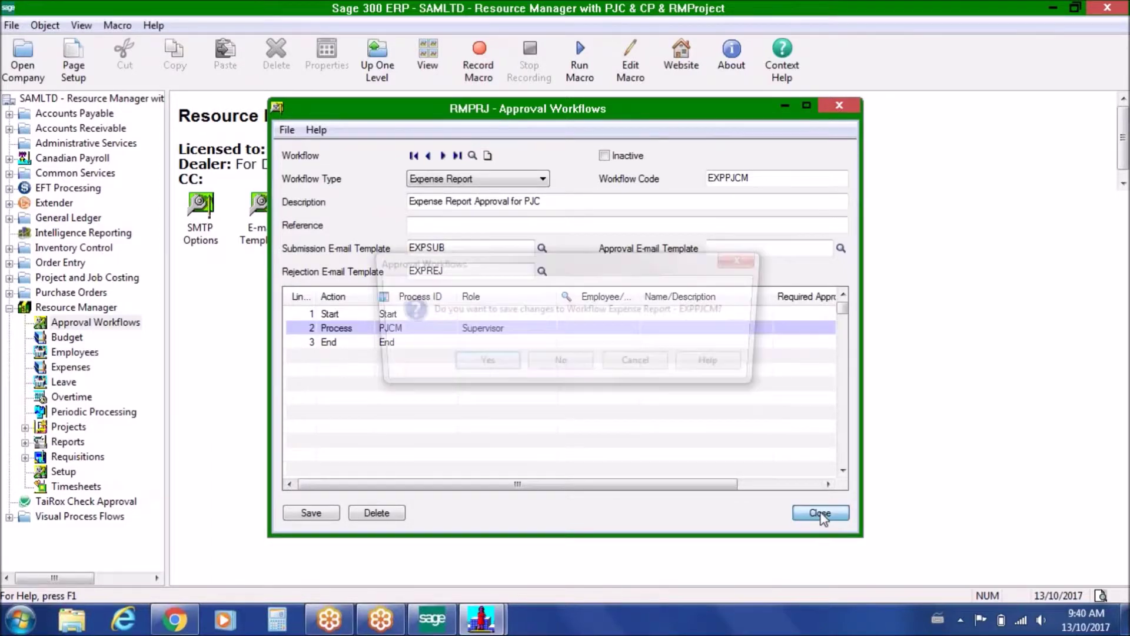
{"action": "left_click", "coordinate": [559, 366]}
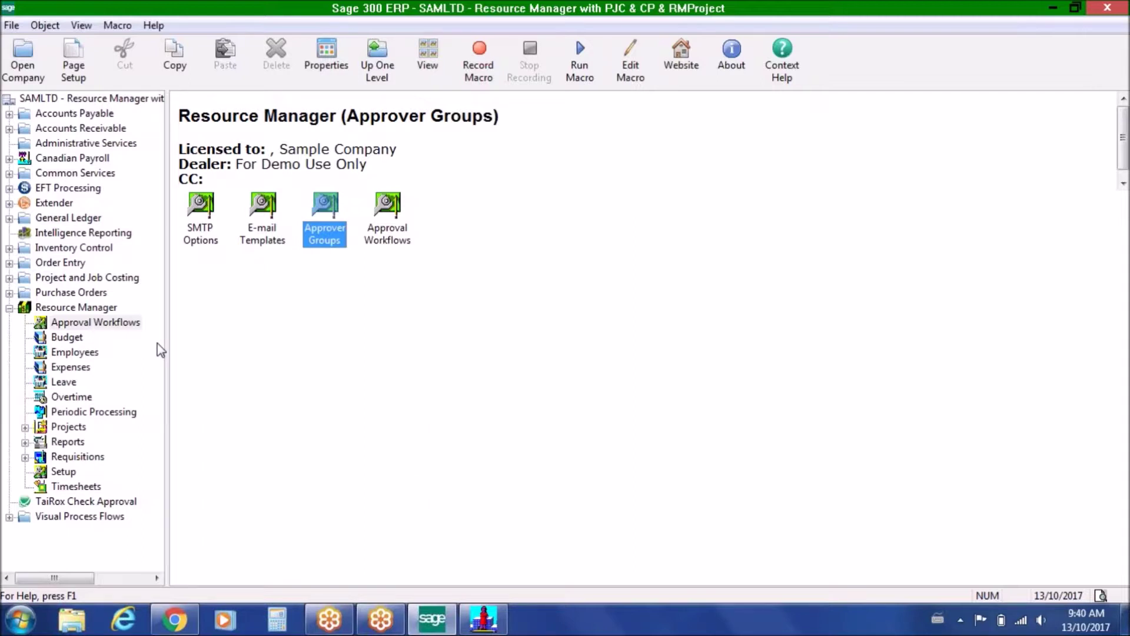
- Browse the Resource Manager, Project and Job Costing, and Accounts Payable folders, then switch to Chrome
{"action": "left_click", "coordinate": [82, 368]}
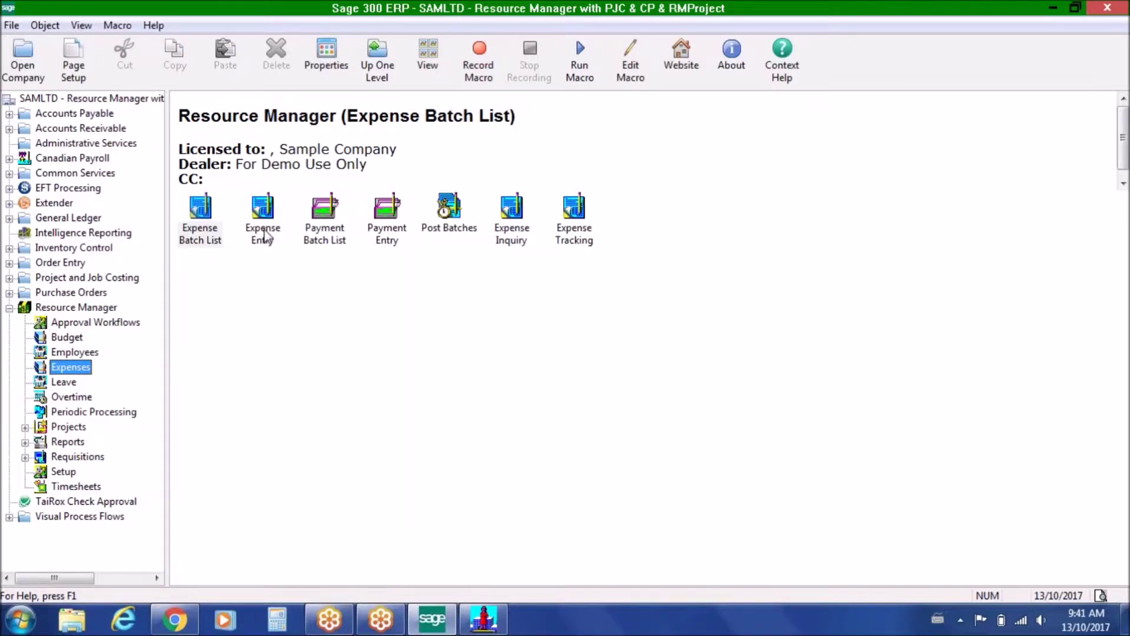
{"action": "left_click", "coordinate": [88, 279]}
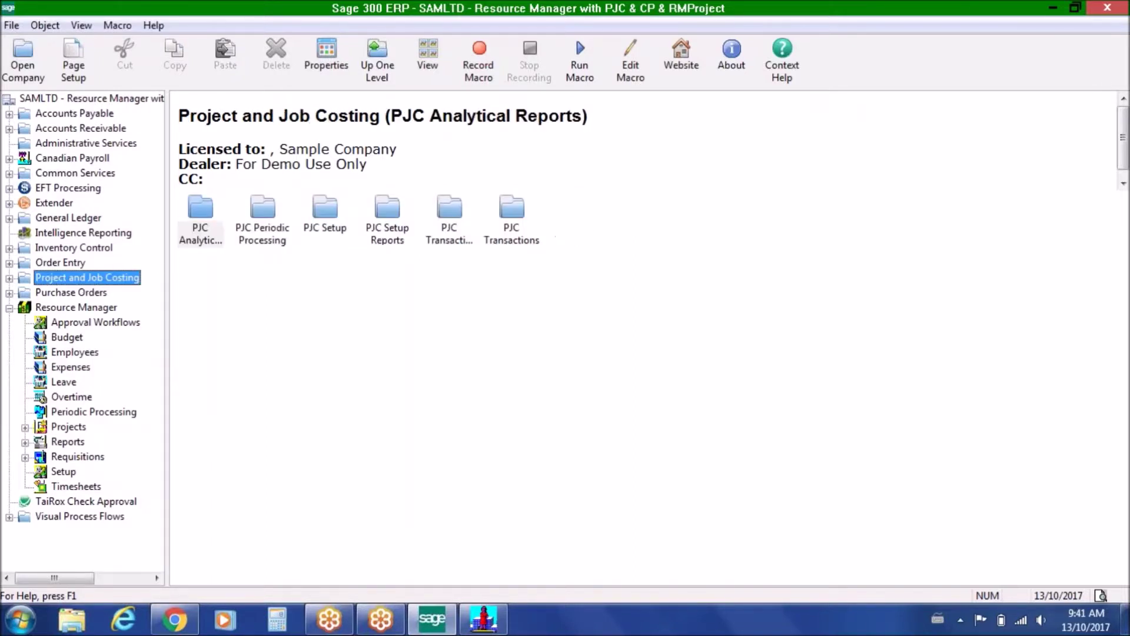
{"action": "left_click", "coordinate": [98, 114]}
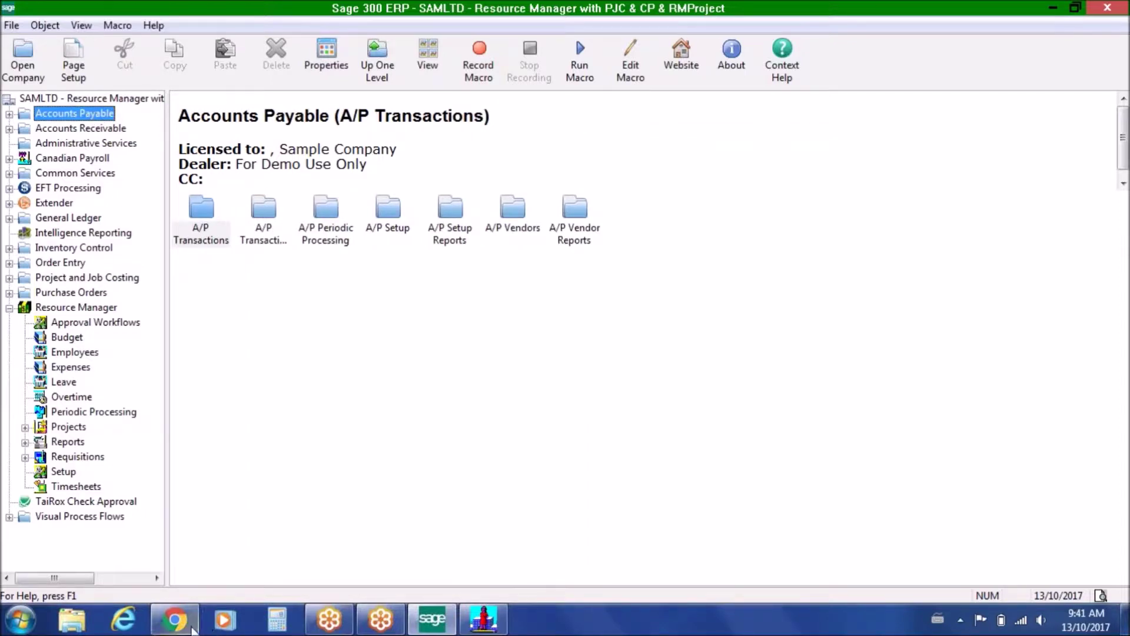
{"action": "left_click", "coordinate": [175, 618]}
- Sign in with the employee user ID and password, keeping RM Project as the entity
{"action": "type", "text": "100020"}
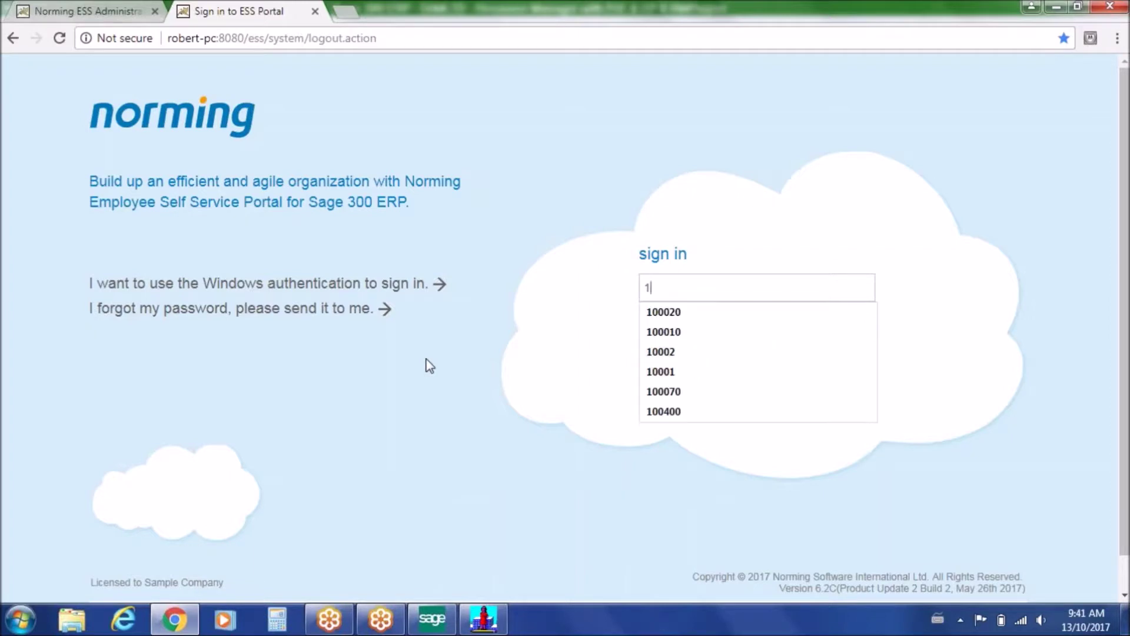
{"action": "key", "text": "Tab"}
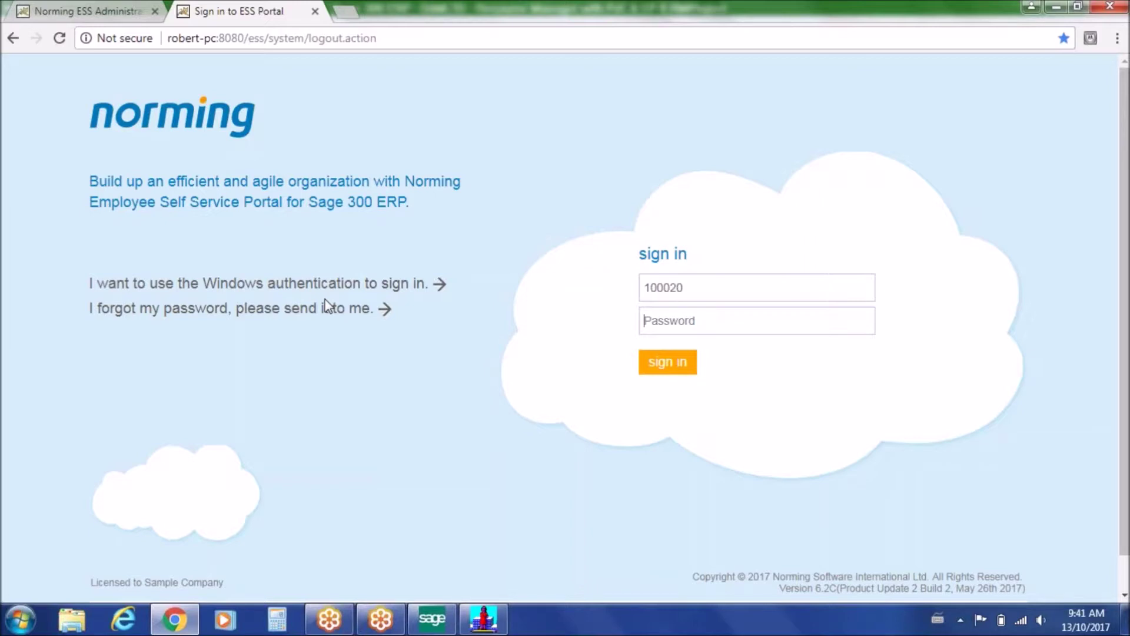
{"action": "key", "text": "Return"}
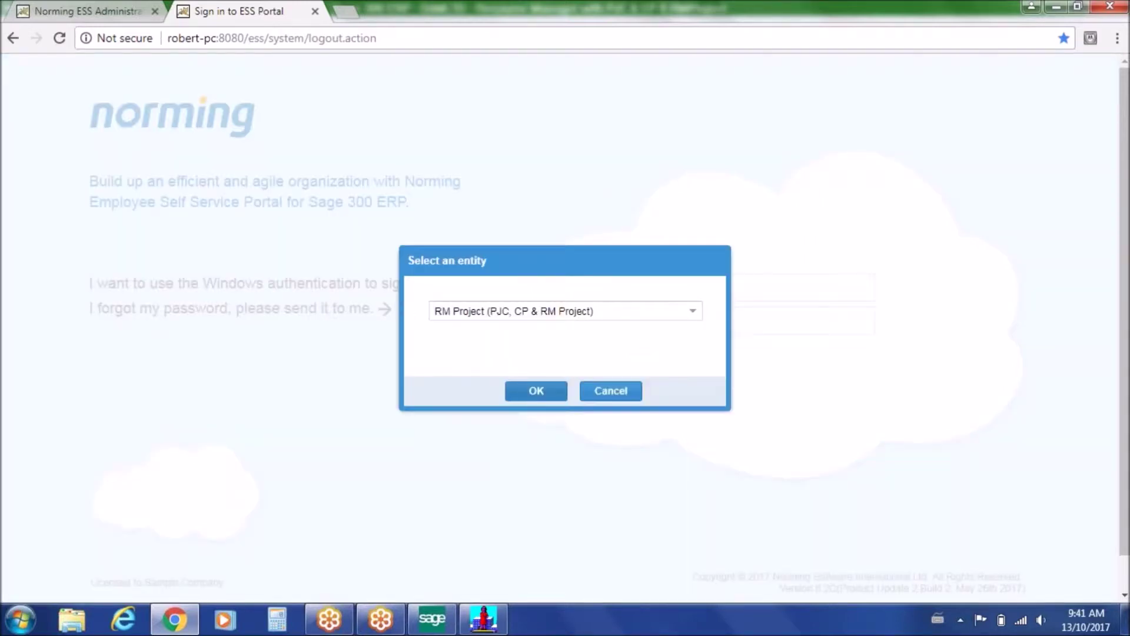
{"action": "left_click", "coordinate": [693, 310]}
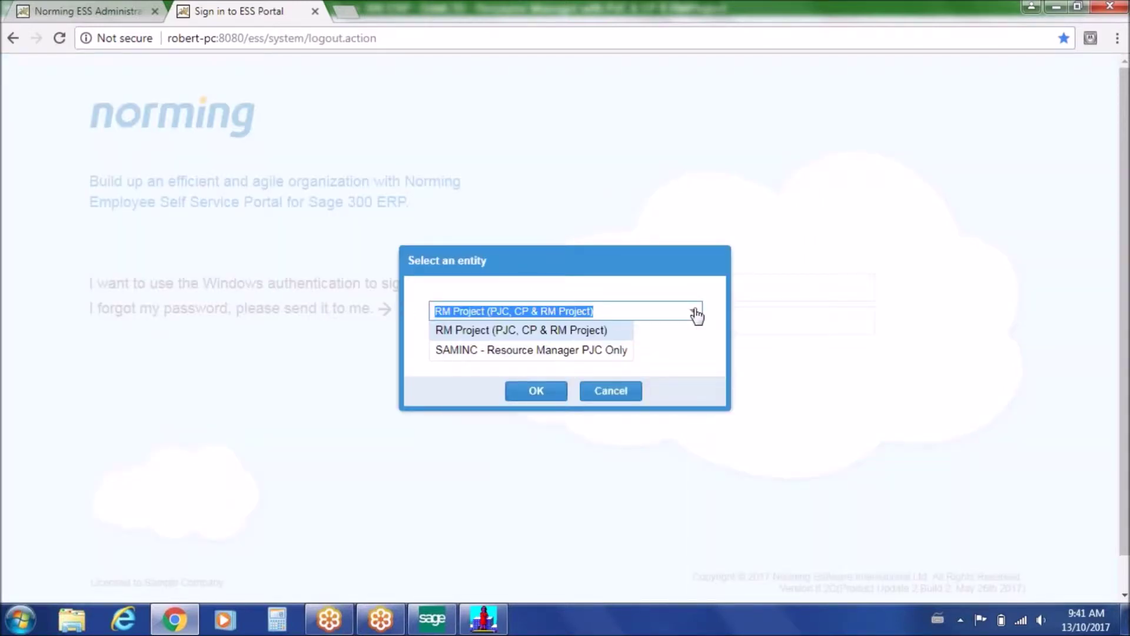
{"action": "left_click", "coordinate": [588, 337]}
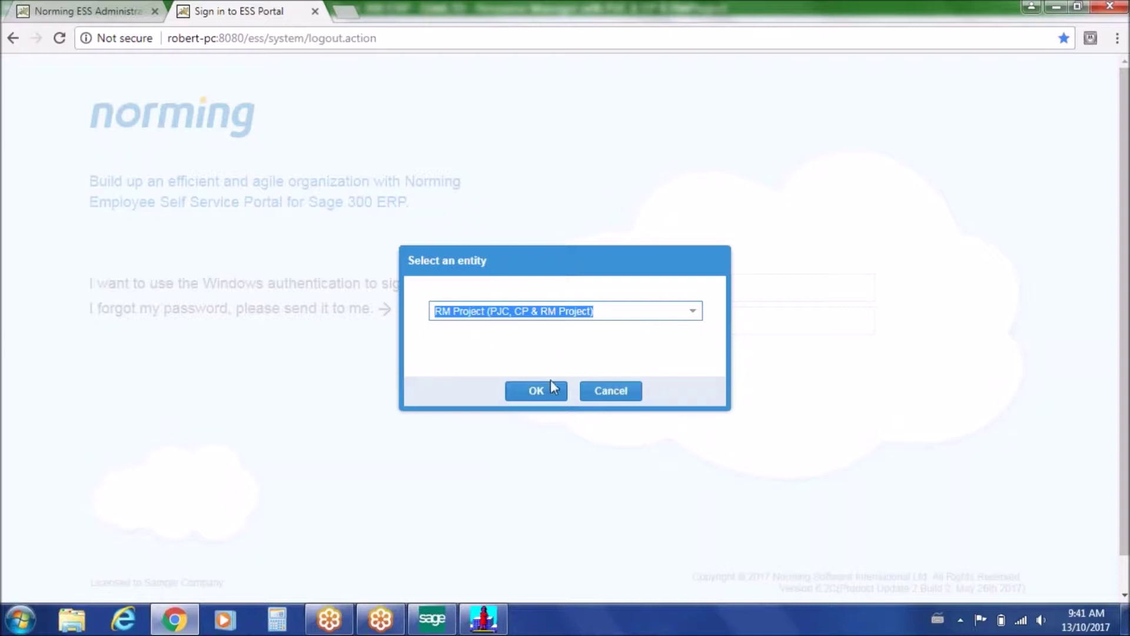
{"action": "left_click", "coordinate": [547, 394]}
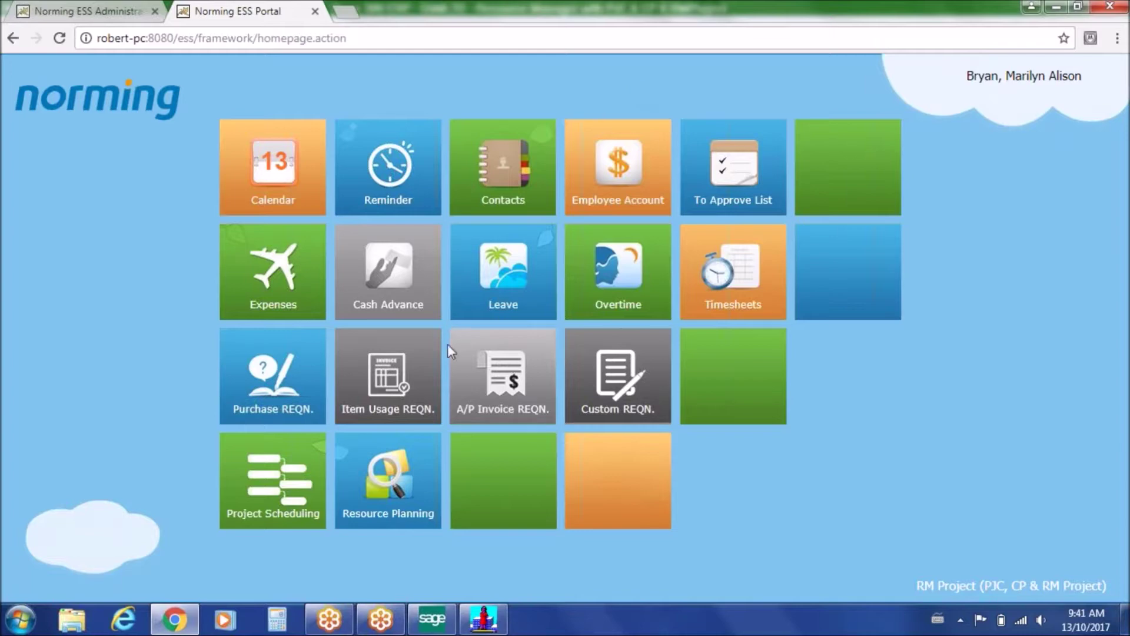
{"action": "mouse_move", "coordinate": [450, 346]}
{"action": "mouse_move", "coordinate": [404, 310]}
{"action": "left_click", "coordinate": [98, 105]}
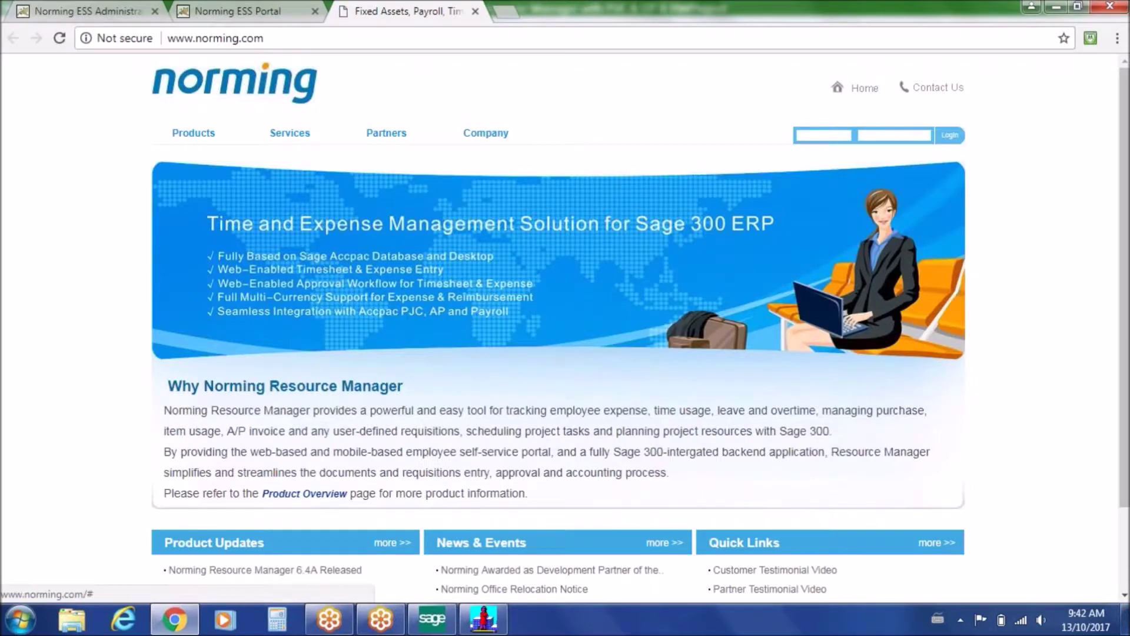
{"action": "left_click", "coordinate": [475, 11]}
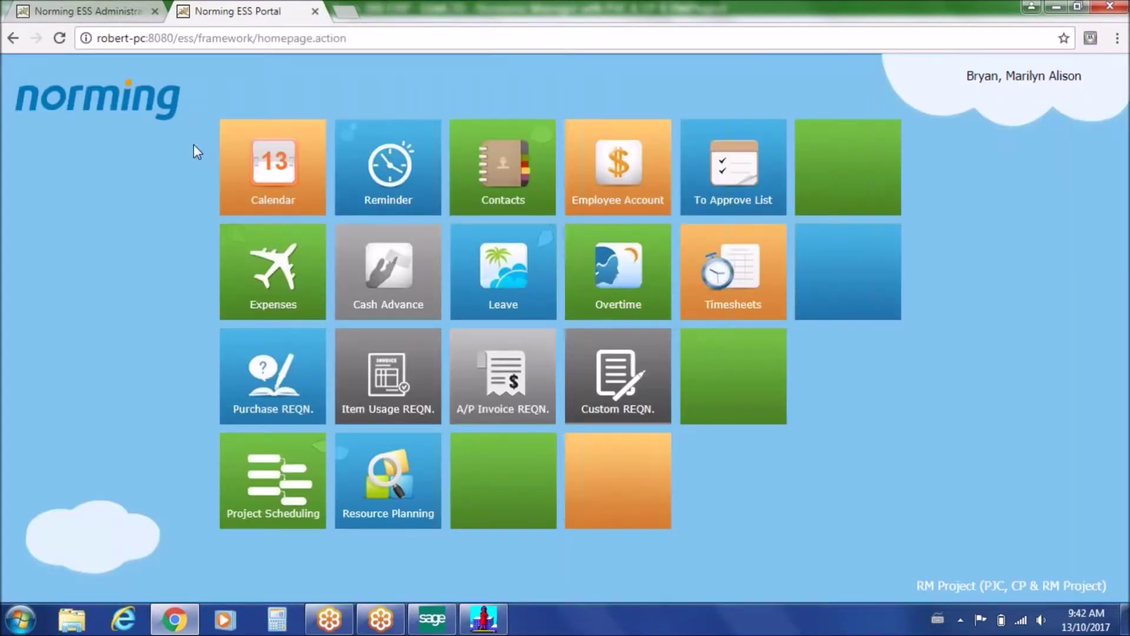
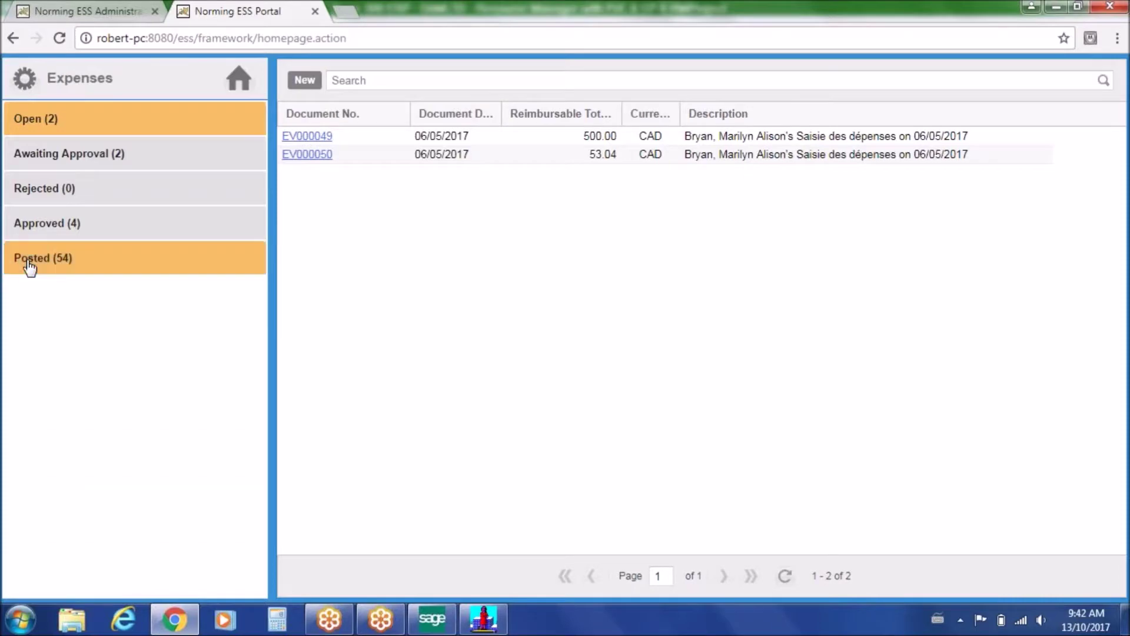
{"action": "left_click", "coordinate": [384, 375]}
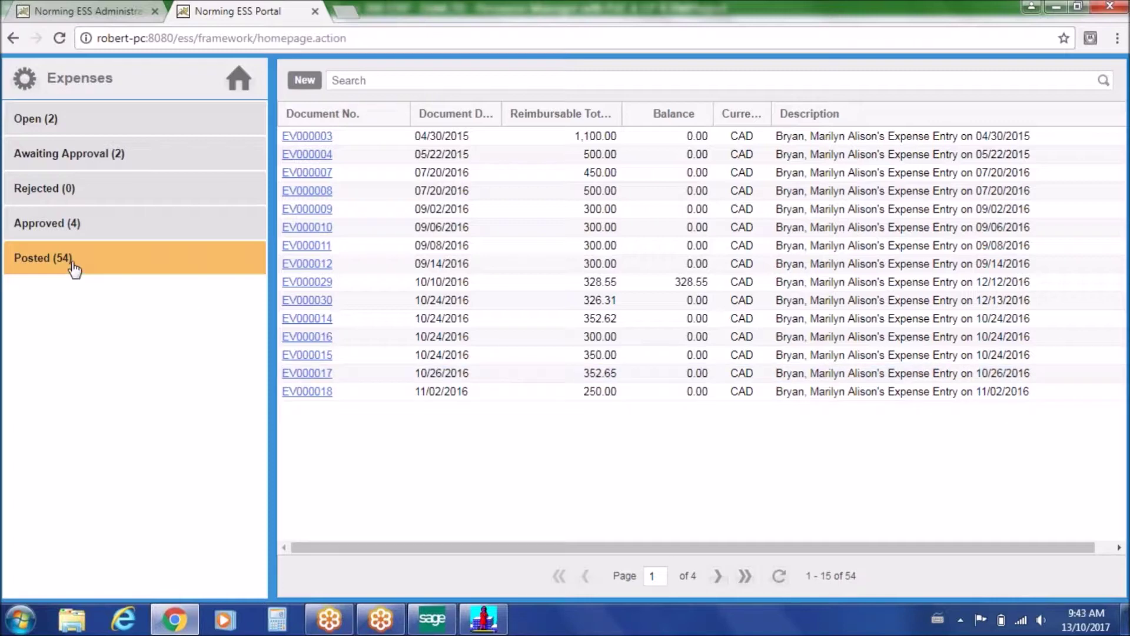
{"action": "left_click", "coordinate": [44, 228]}
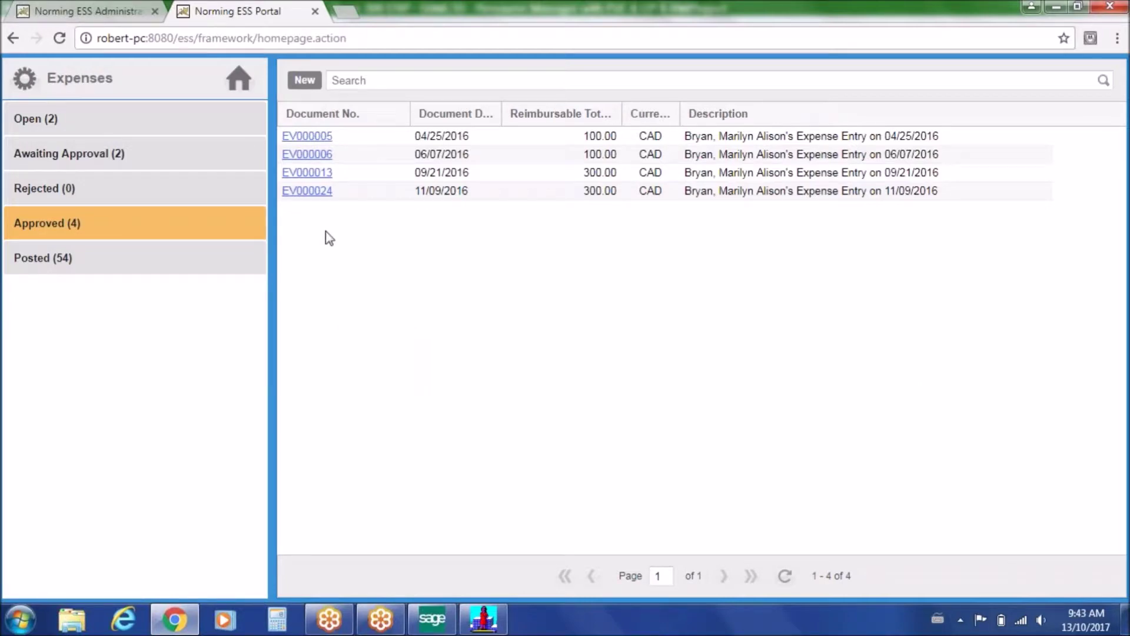
{"action": "left_click", "coordinate": [47, 190]}
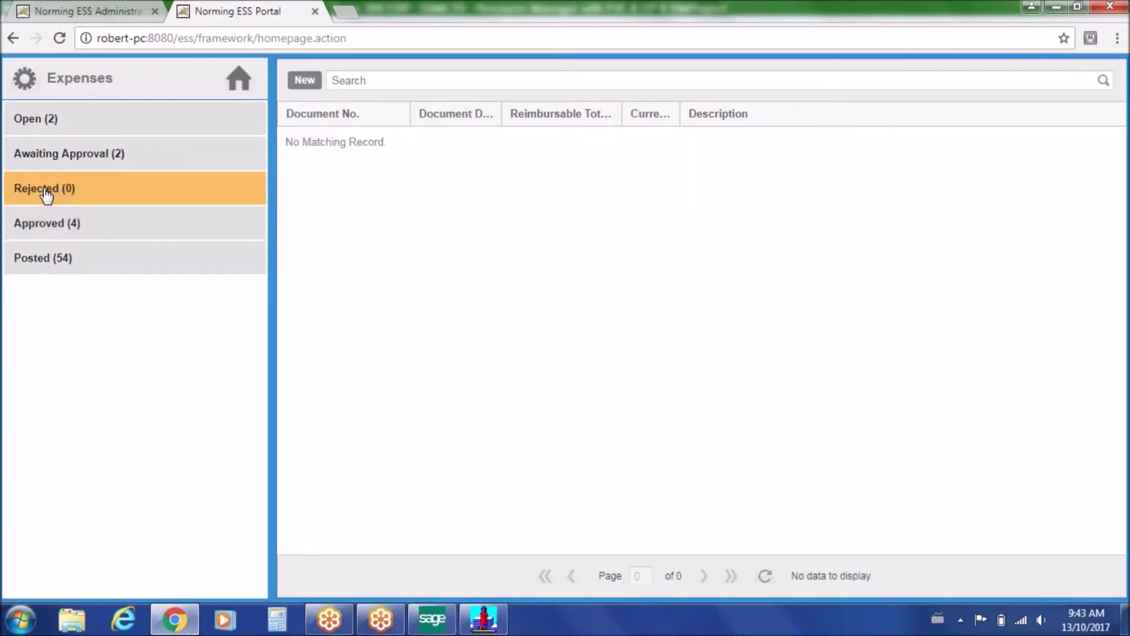
{"action": "left_click", "coordinate": [99, 162]}
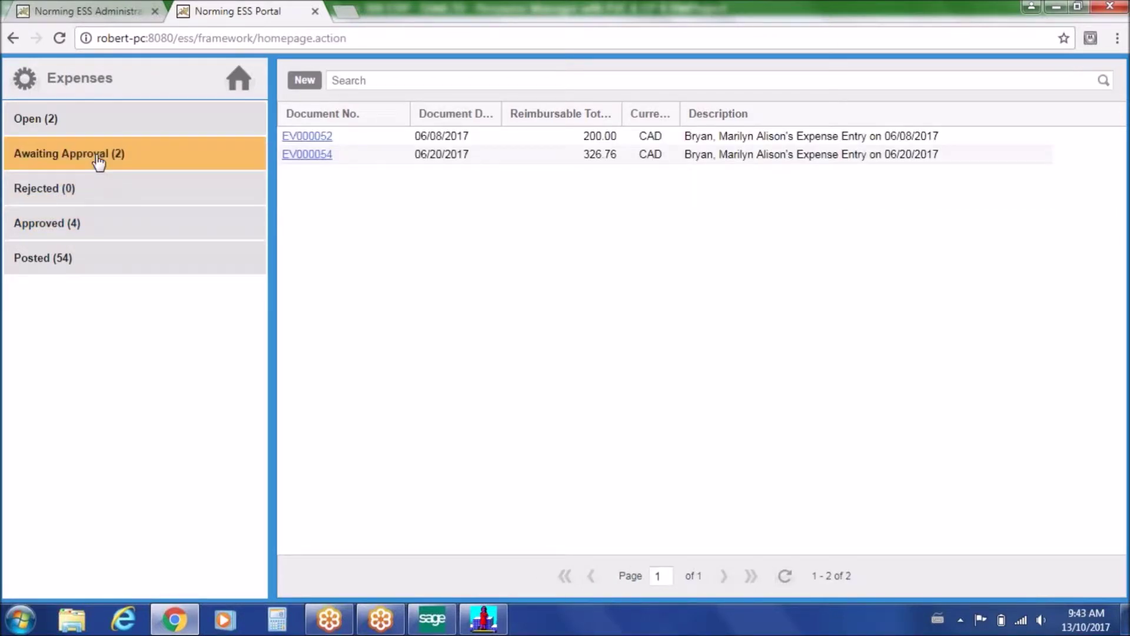
{"action": "left_click", "coordinate": [20, 120]}
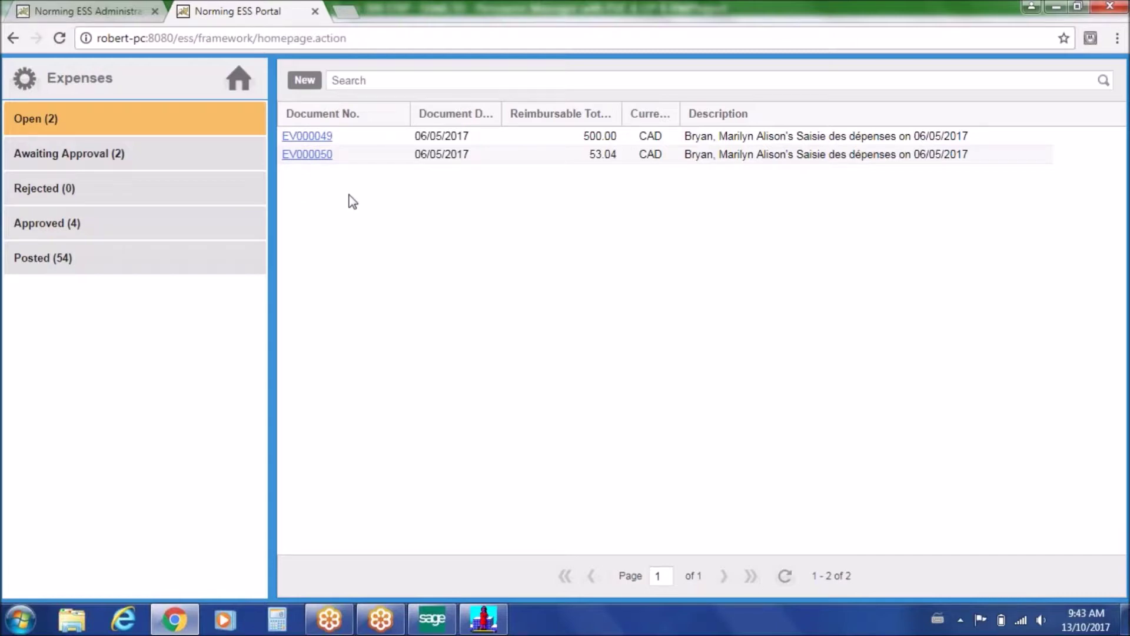
- Start a new 10/13/2017 expense entry and set the MILEAGE quantity to 1,200 miles (624.00)
{"action": "left_click", "coordinate": [305, 81]}
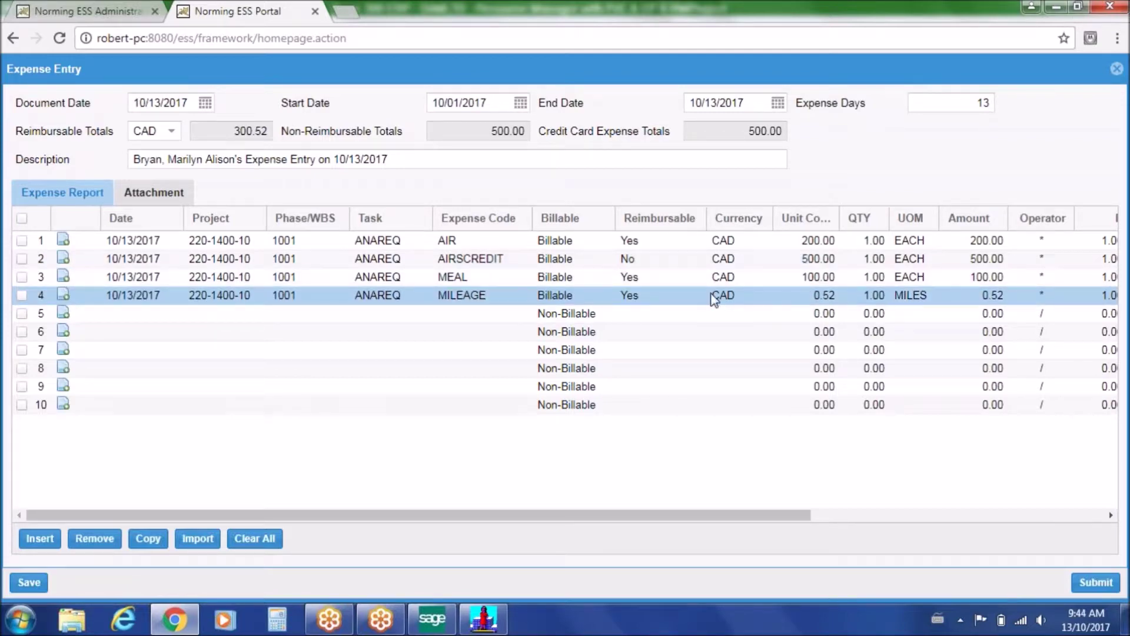
{"action": "left_click", "coordinate": [875, 295]}
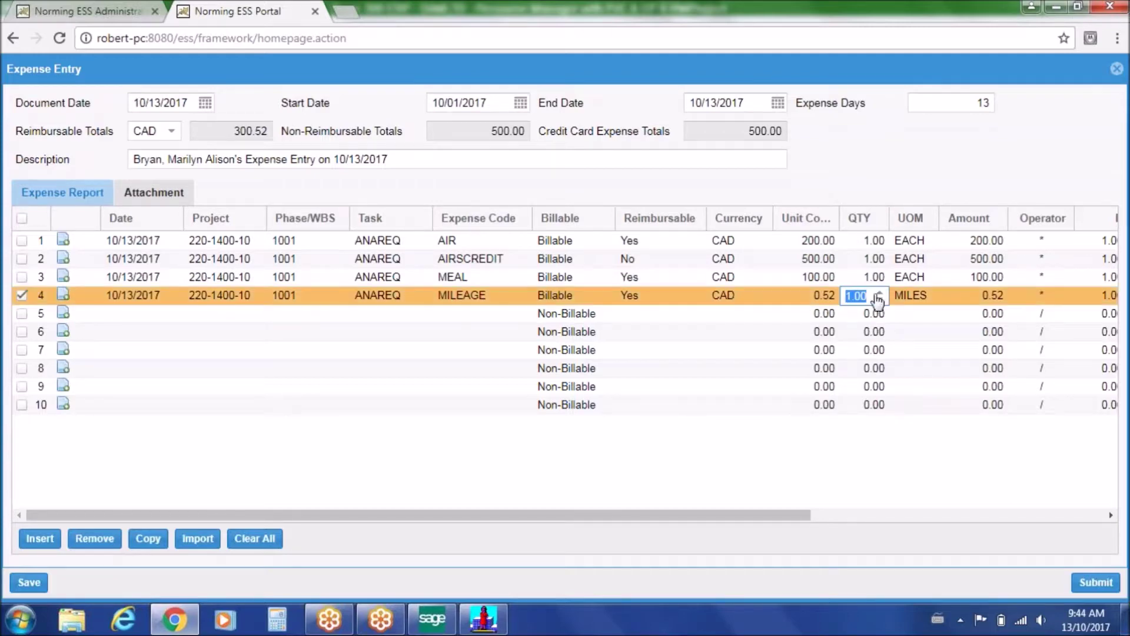
{"action": "type", "text": "1200"}
{"action": "key", "text": "Tab"}
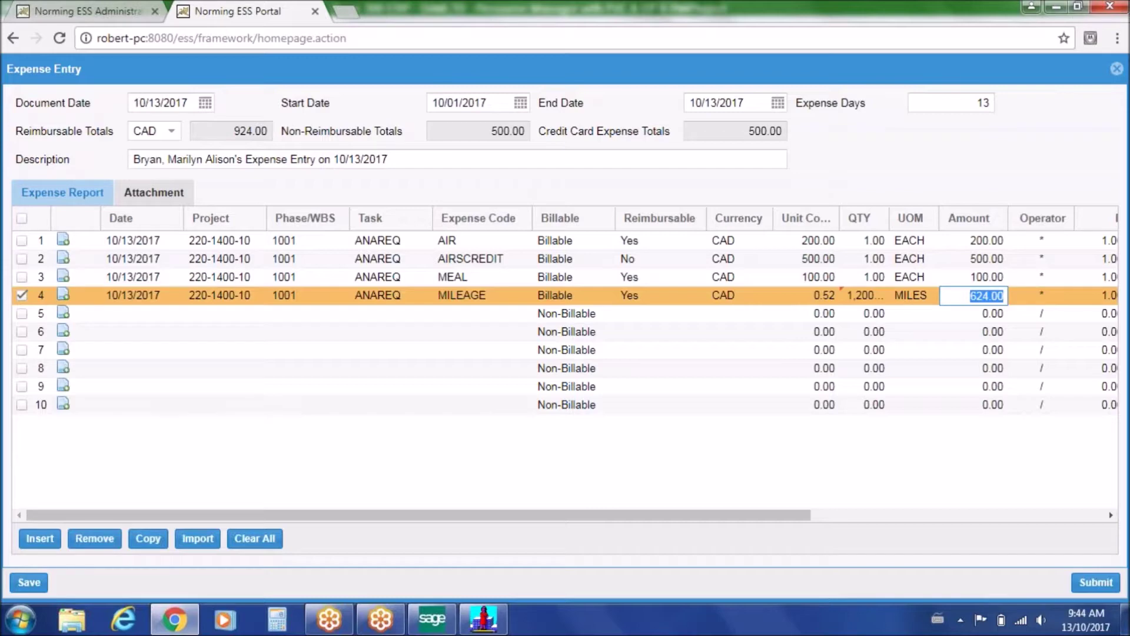
{"action": "left_click_drag", "start_coordinate": [813, 515], "coordinate": [916, 518]}
{"action": "left_click", "coordinate": [842, 297]}
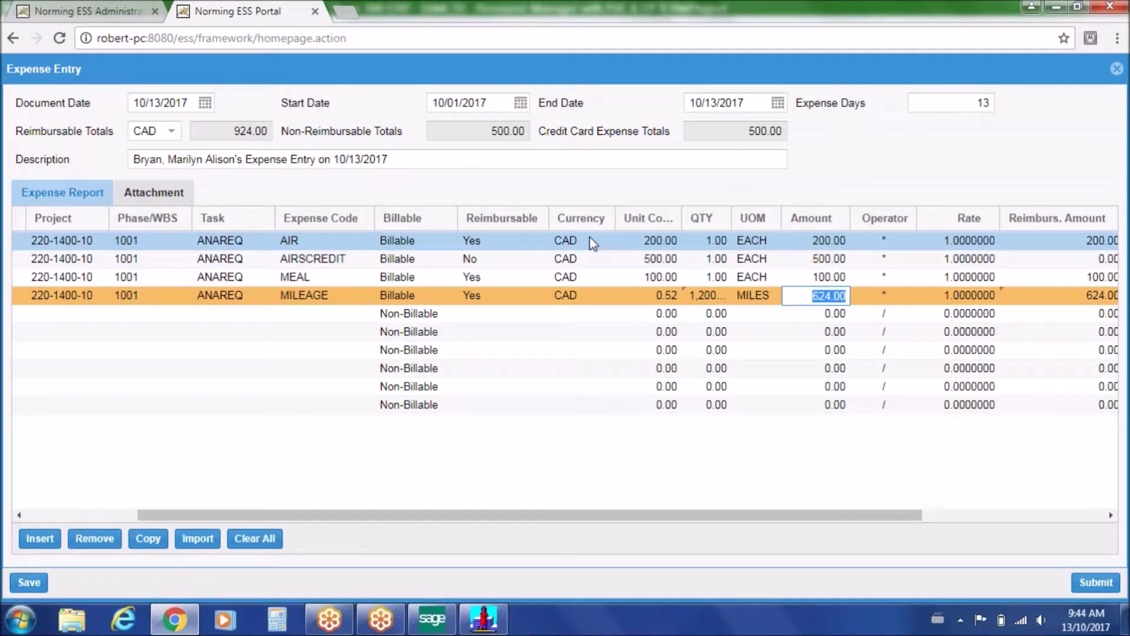
{"action": "left_click", "coordinate": [581, 282]}
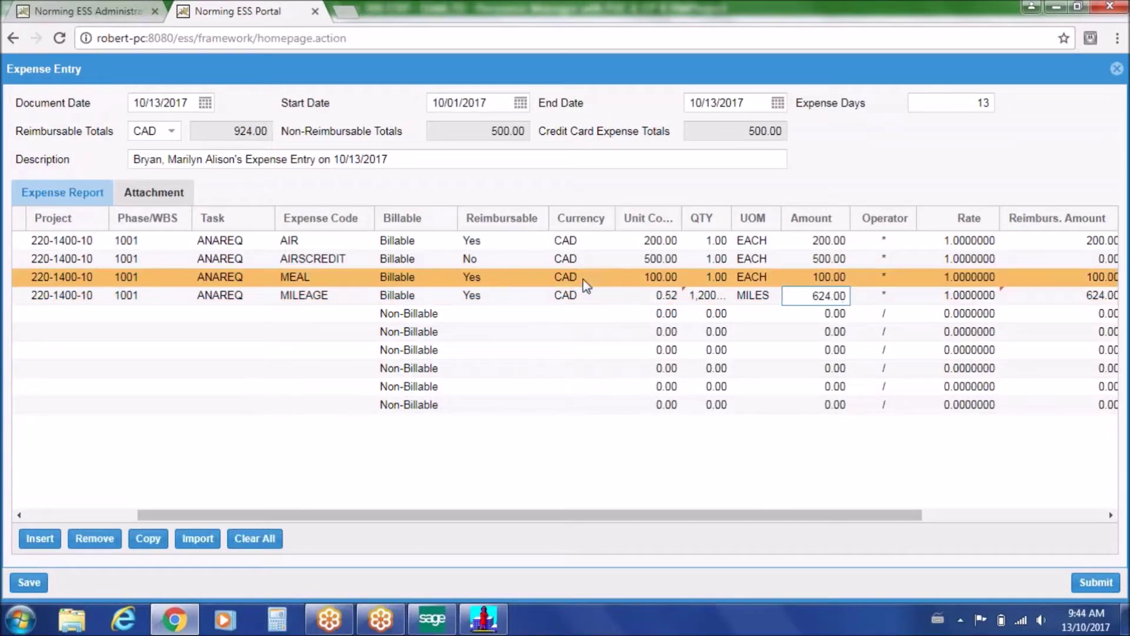
{"action": "left_click", "coordinate": [605, 277]}
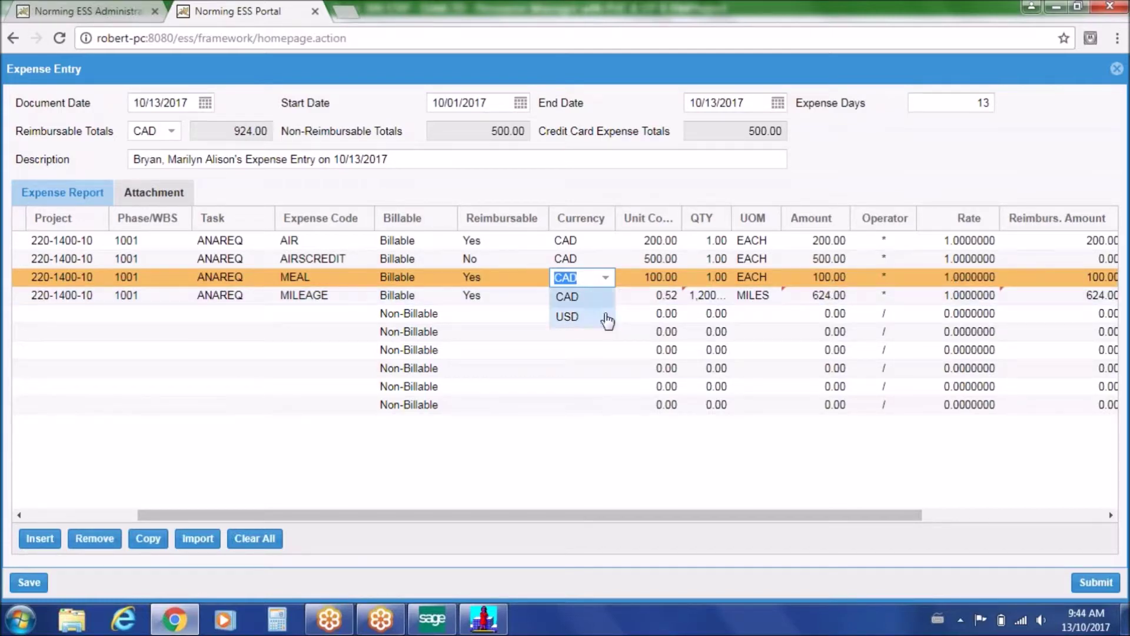
- Switch the MEAL line to USD at rate 0.7804000, reimbursing 128.14 for 952.14 total
{"action": "left_click", "coordinate": [589, 316]}
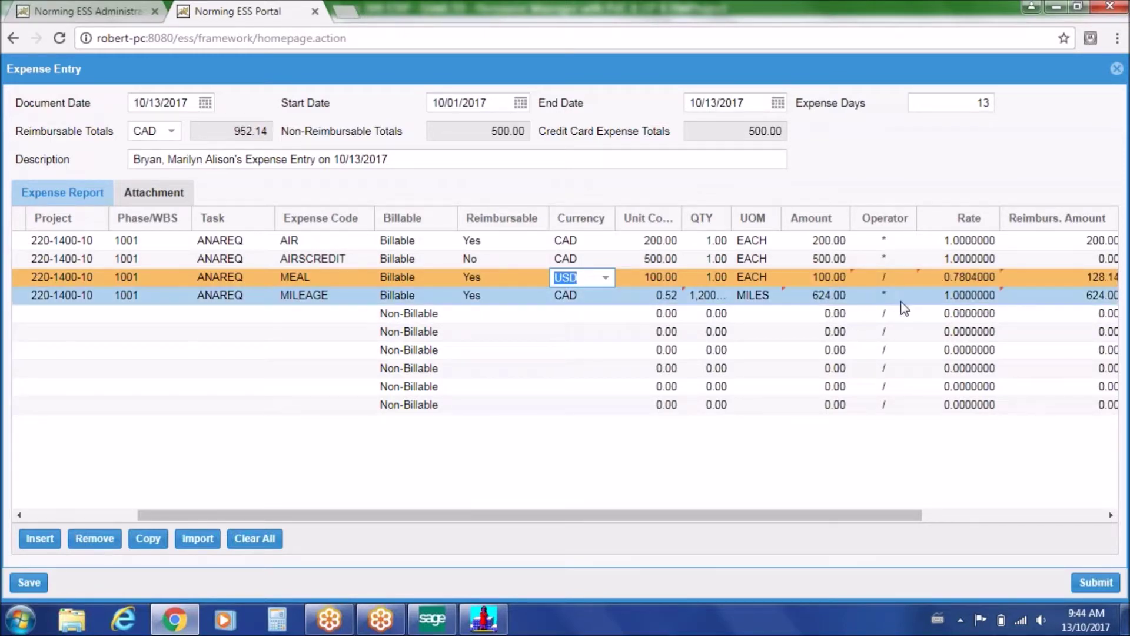
{"action": "left_click_drag", "start_coordinate": [913, 514], "coordinate": [1018, 511]}
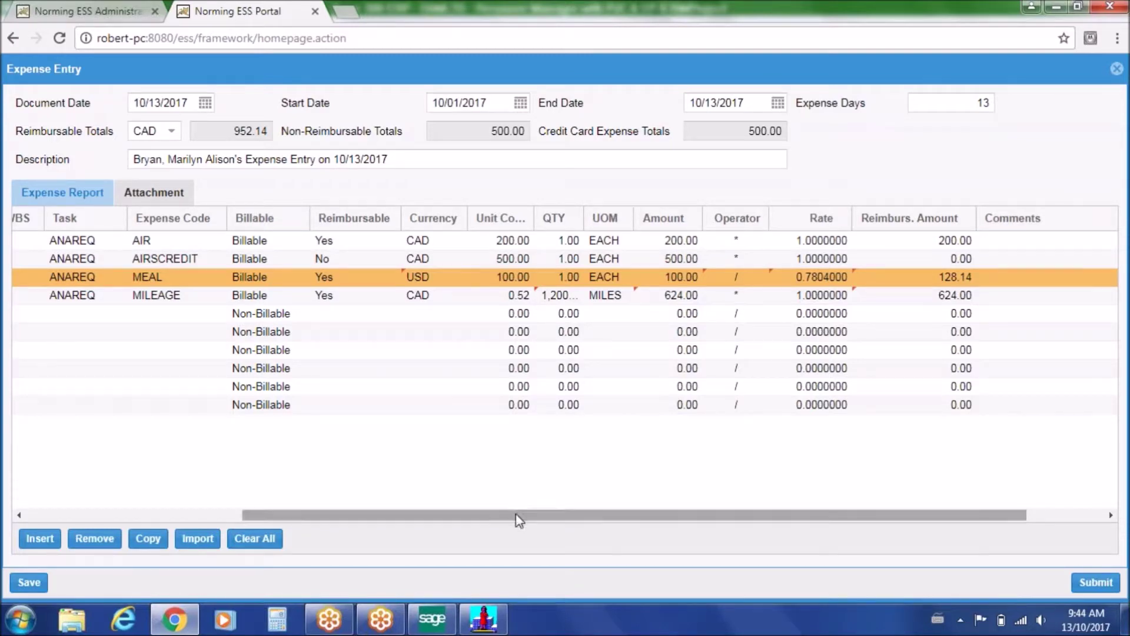
{"action": "left_click_drag", "start_coordinate": [517, 515], "coordinate": [284, 498]}
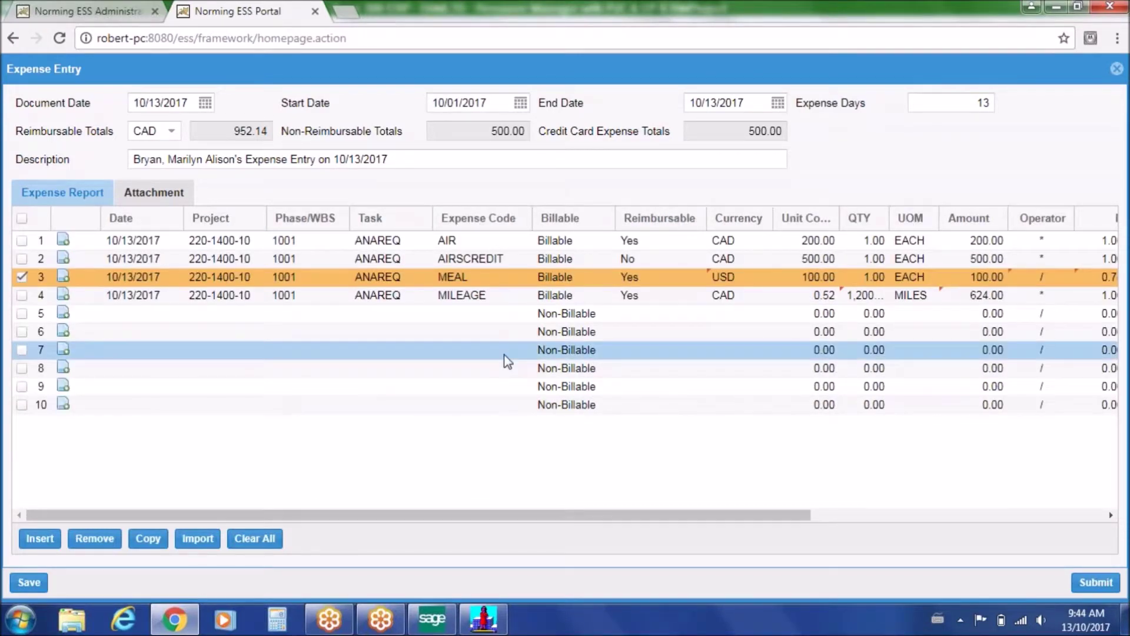
{"action": "left_click", "coordinate": [21, 277]}
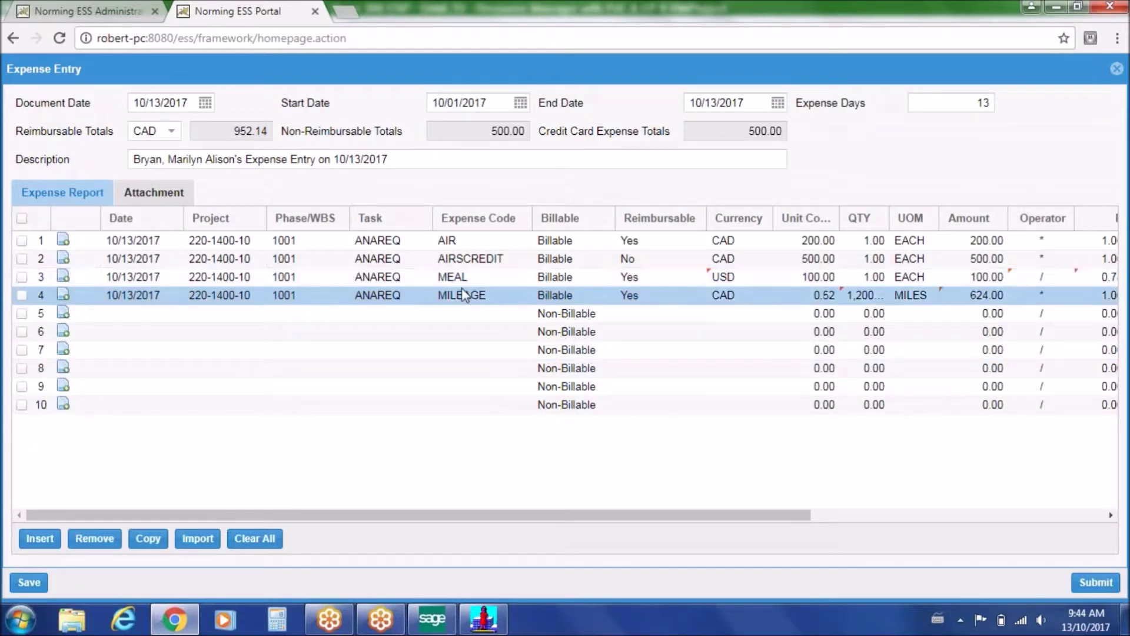
{"action": "left_click", "coordinate": [168, 194]}
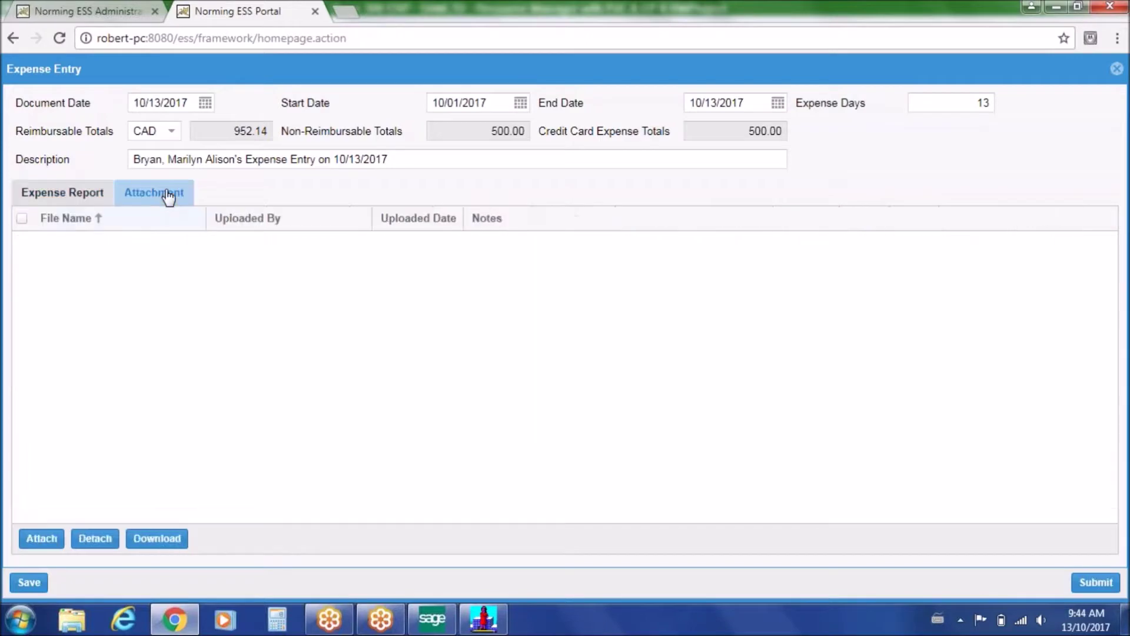
- Attach the 2017 Jaguar F-Pace SUV Configuration file with the note 'Airfare or meal receipt'
{"action": "left_click", "coordinate": [50, 540]}
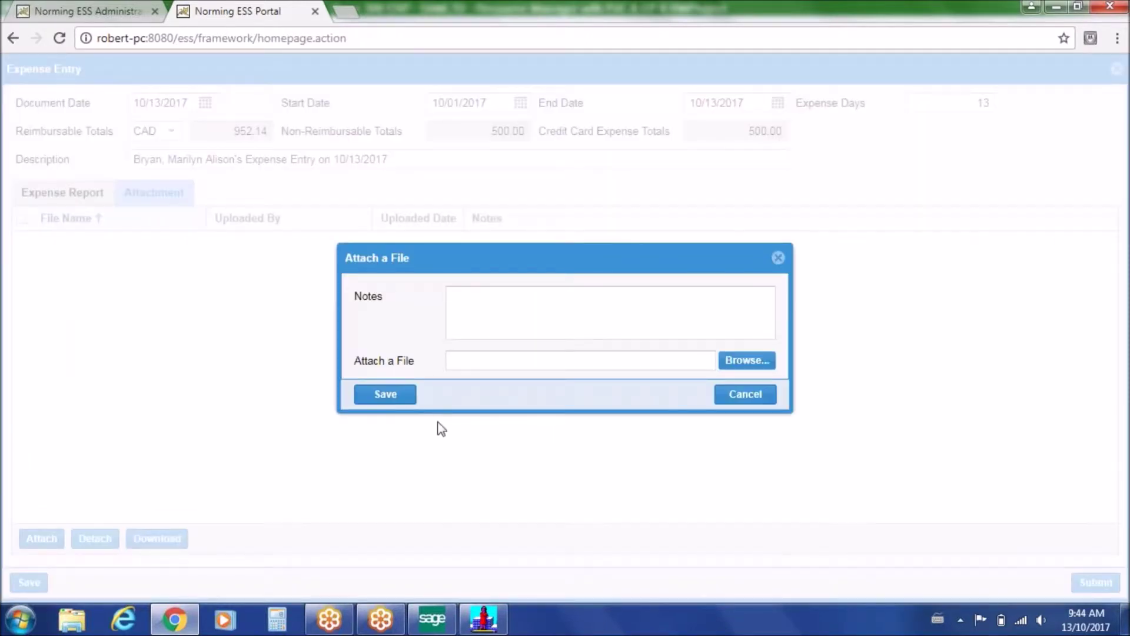
{"action": "left_click", "coordinate": [485, 301]}
{"action": "type", "text": "Ai"}
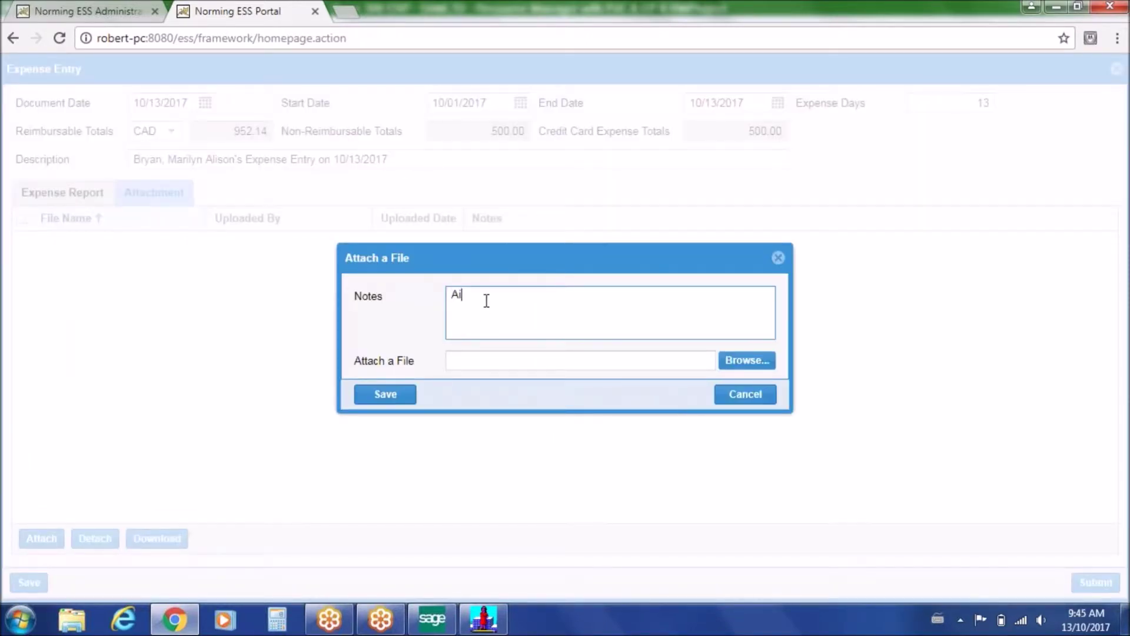
{"action": "type", "text": "rfare or meail"}
{"action": "key", "text": "BackSpace"}
{"action": "key", "text": "BackSpace"}
{"action": "key", "text": "BackSpace"}
{"action": "type", "text": "l receipt"}
{"action": "left_click", "coordinate": [759, 360]}
{"action": "double_click", "coordinate": [470, 328]}
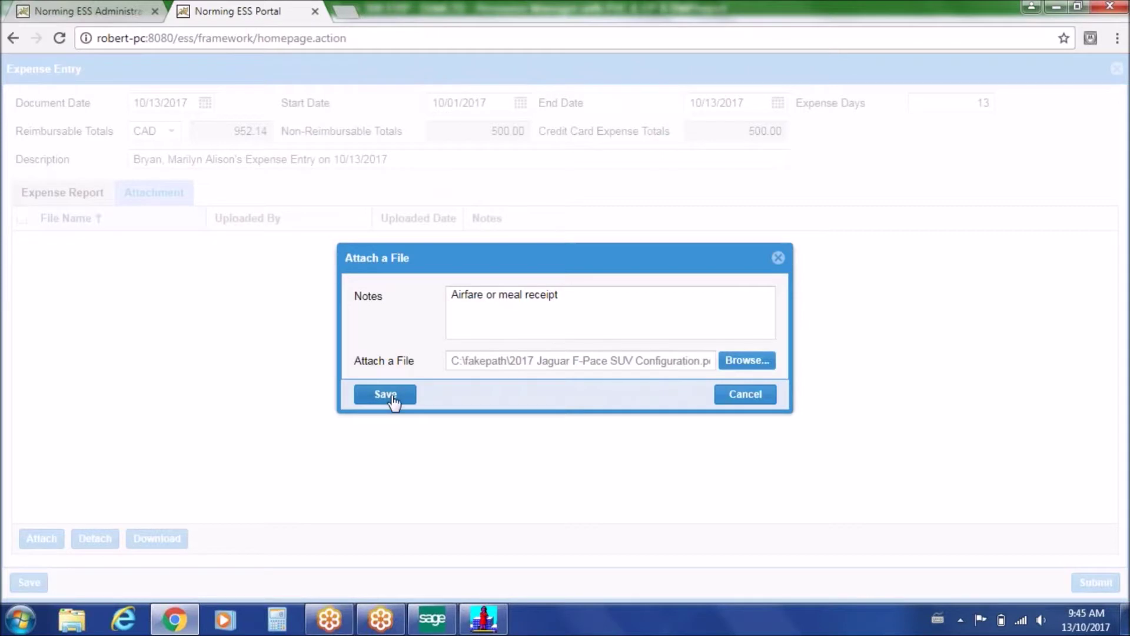
{"action": "left_click", "coordinate": [391, 396]}
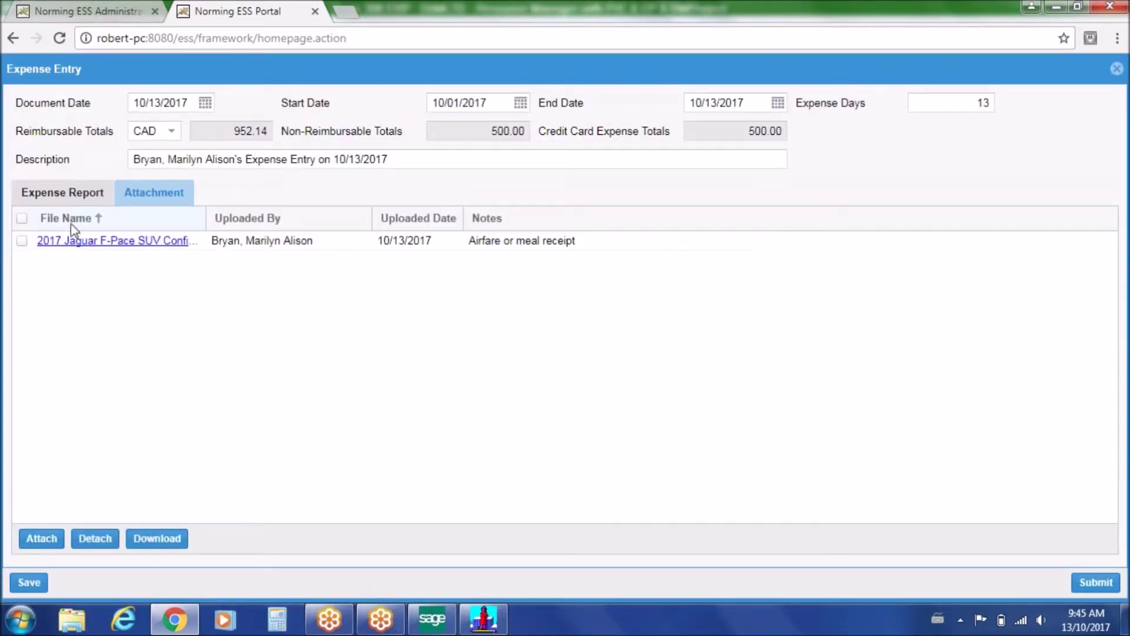
{"action": "left_click", "coordinate": [74, 197]}
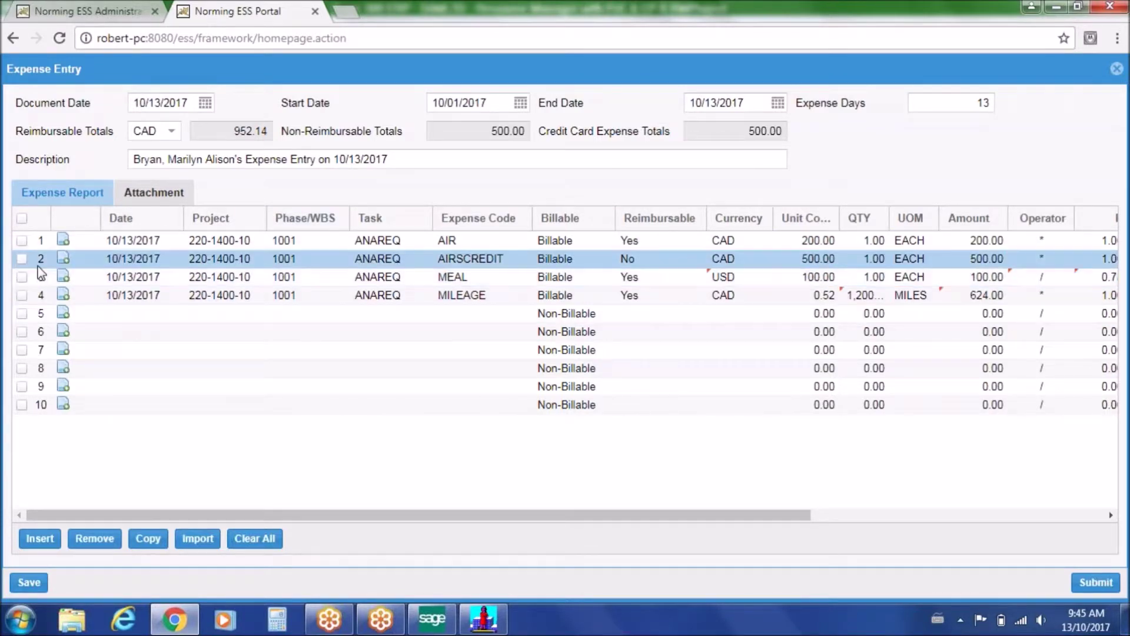
{"action": "left_click_drag", "start_coordinate": [306, 518], "coordinate": [479, 516]}
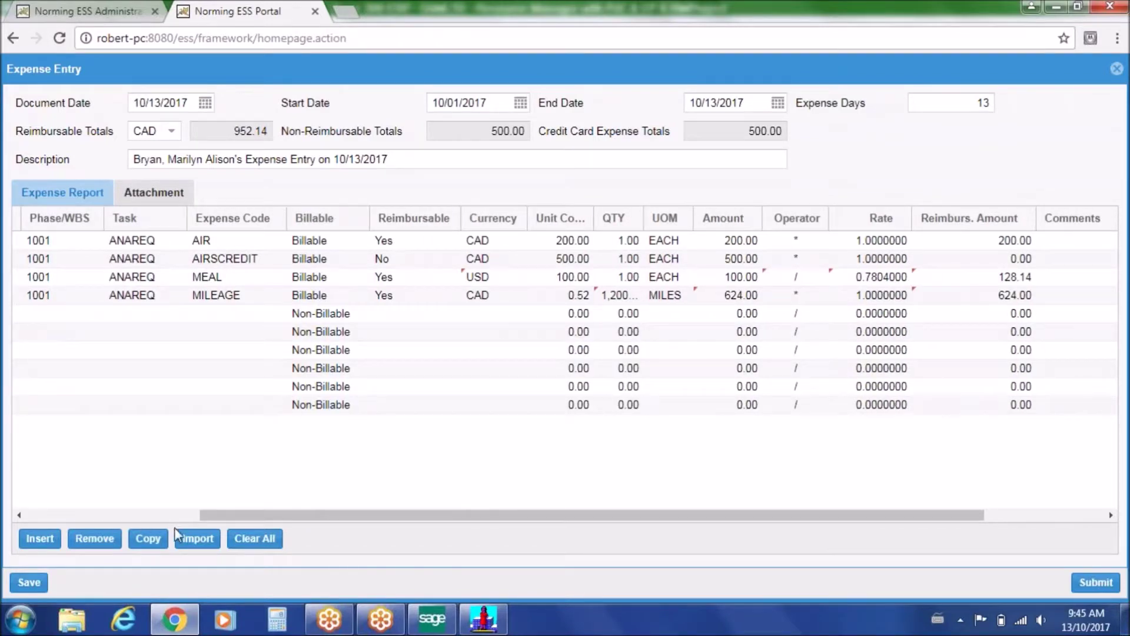
{"action": "left_click", "coordinate": [196, 538]}
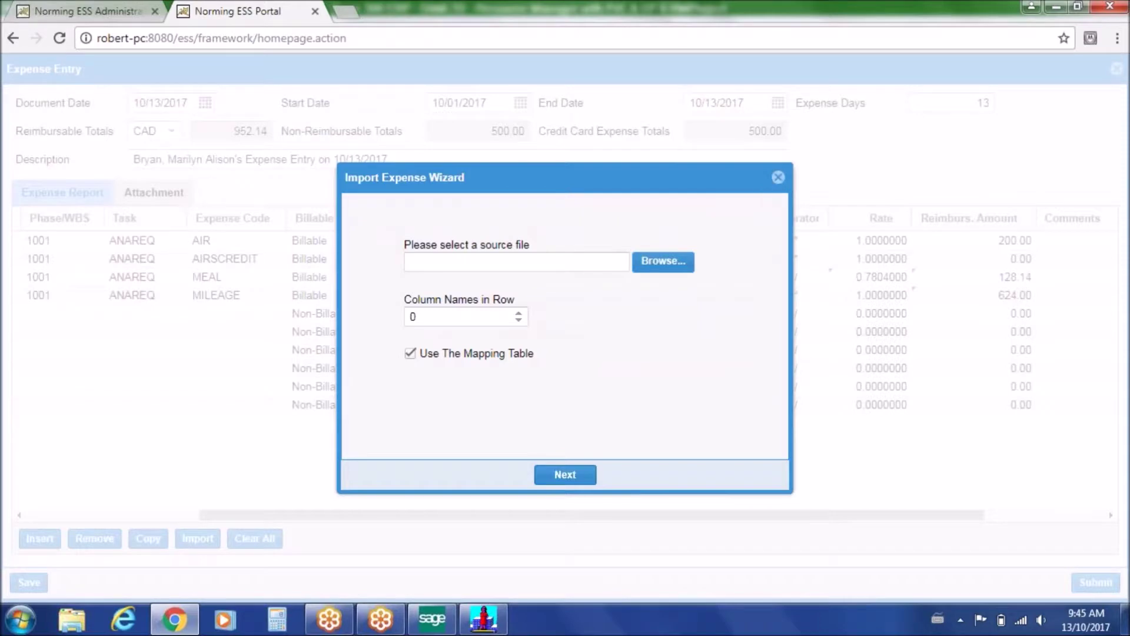
{"action": "left_click", "coordinate": [778, 178]}
{"action": "left_click", "coordinate": [482, 283]}
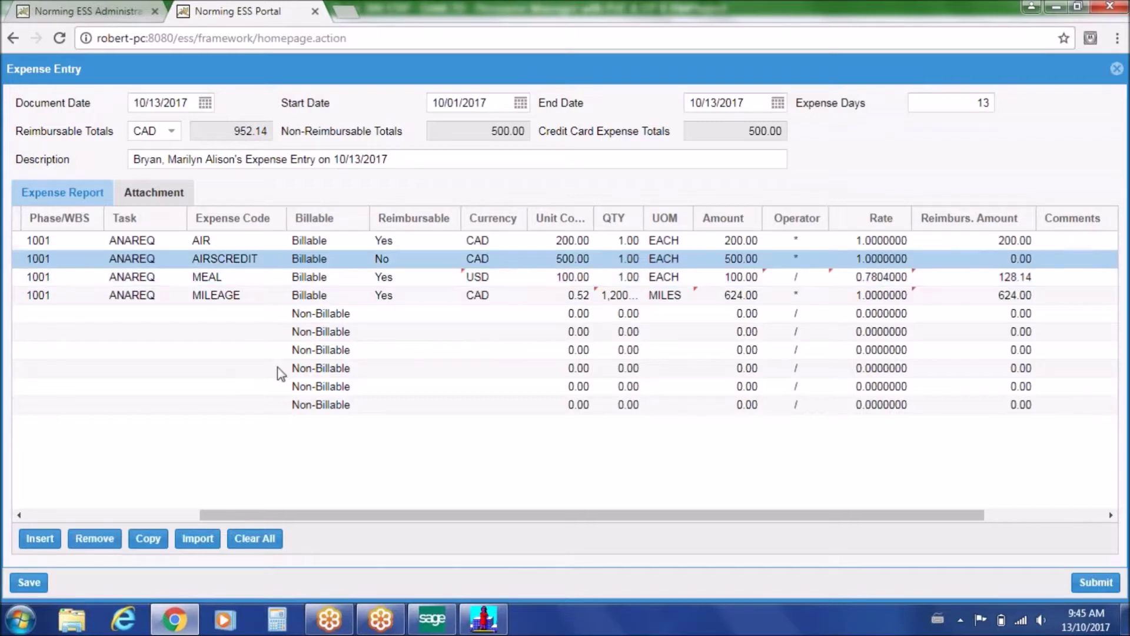
{"action": "left_click", "coordinate": [276, 387]}
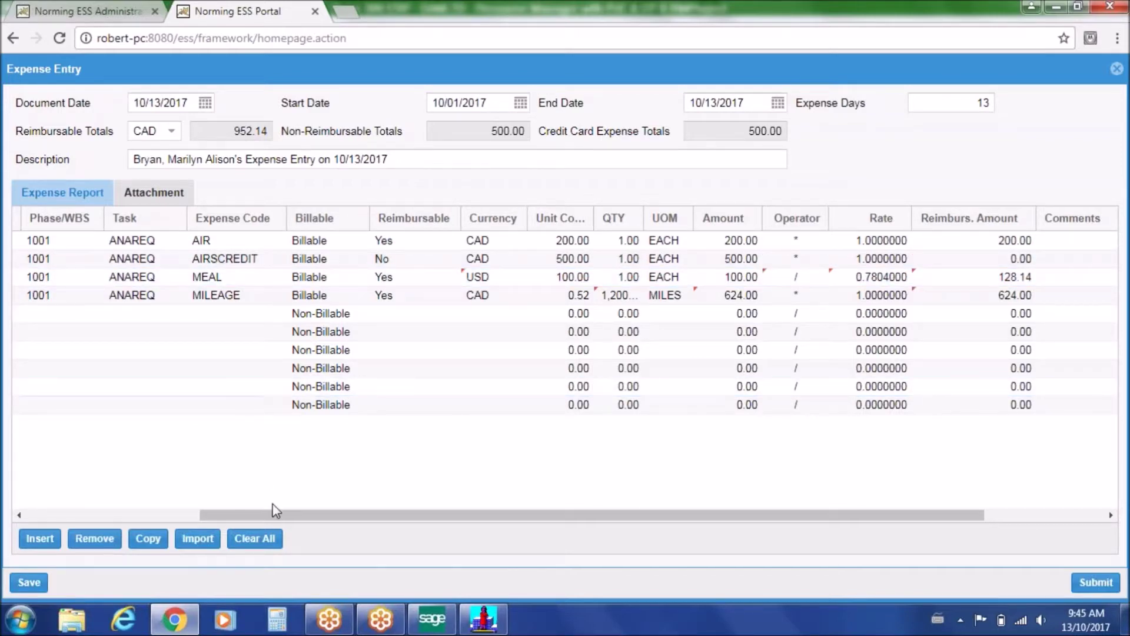
{"action": "left_click_drag", "start_coordinate": [275, 514], "coordinate": [102, 513]}
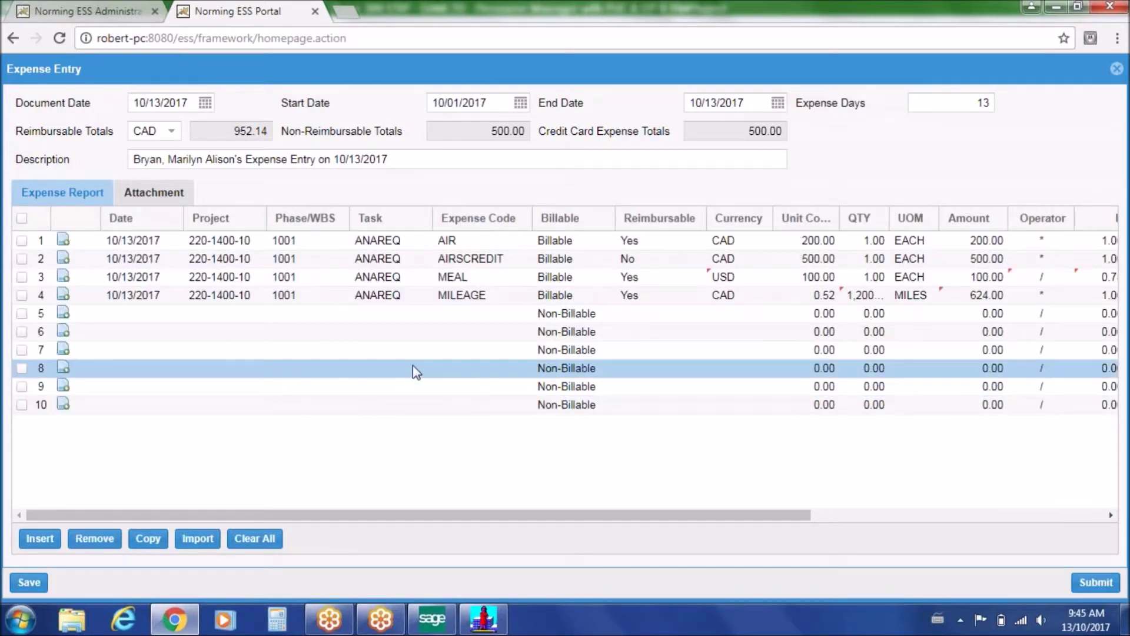
- Save and submit the entry, then review and dismiss the mileage and Air Travel limit errors
{"action": "left_click", "coordinate": [29, 582]}
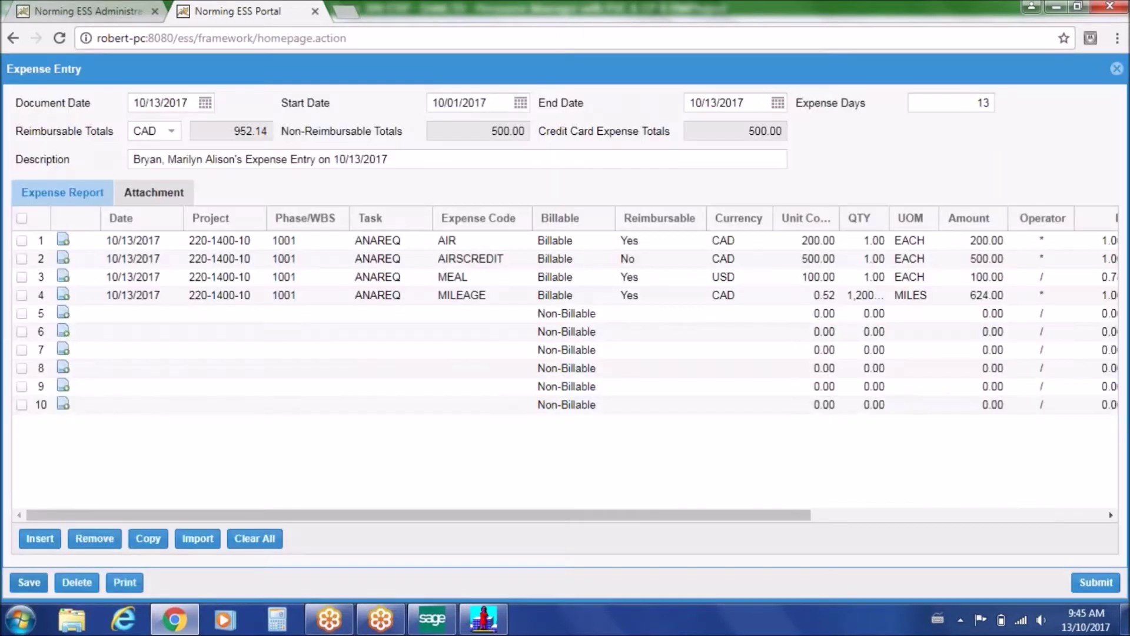
{"action": "left_click", "coordinate": [1095, 584]}
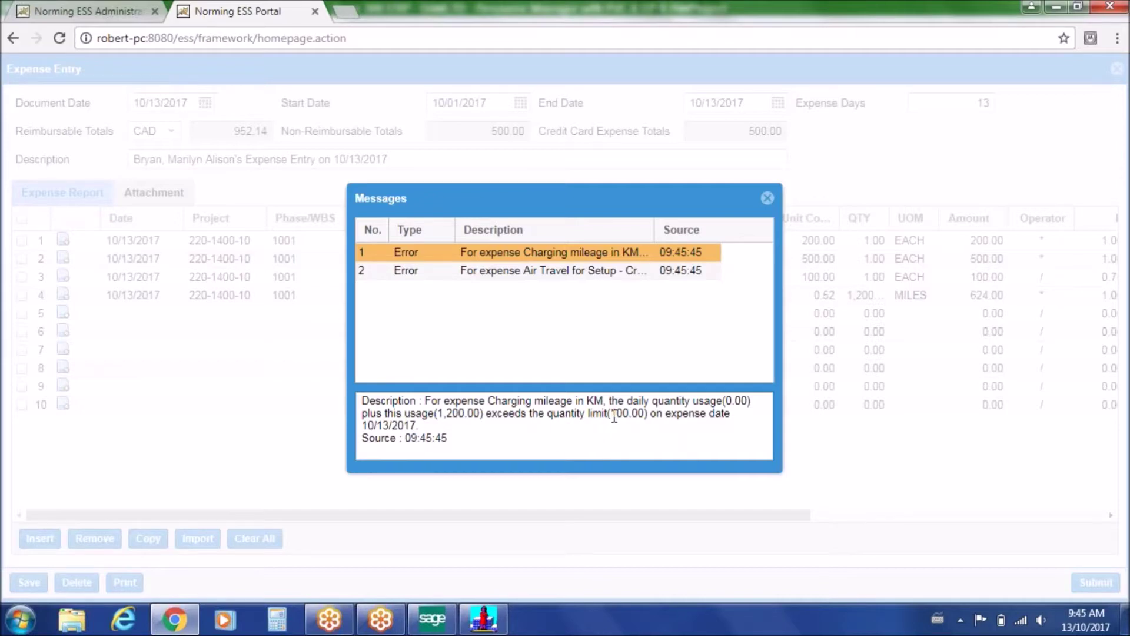
{"action": "key", "text": "ctrl+a"}
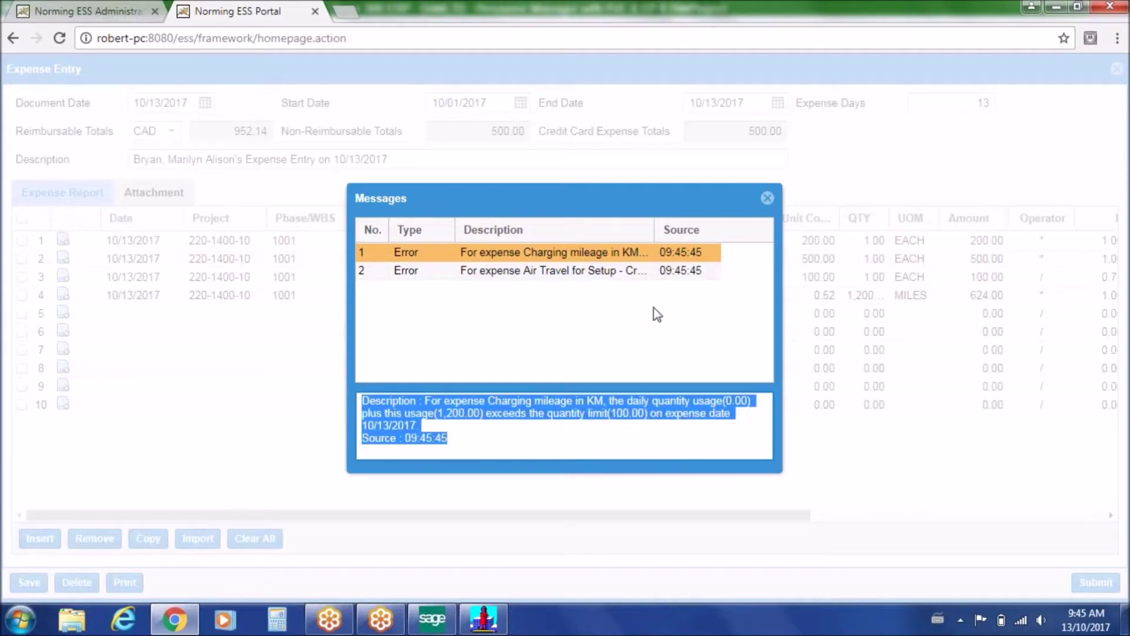
{"action": "left_click", "coordinate": [588, 272]}
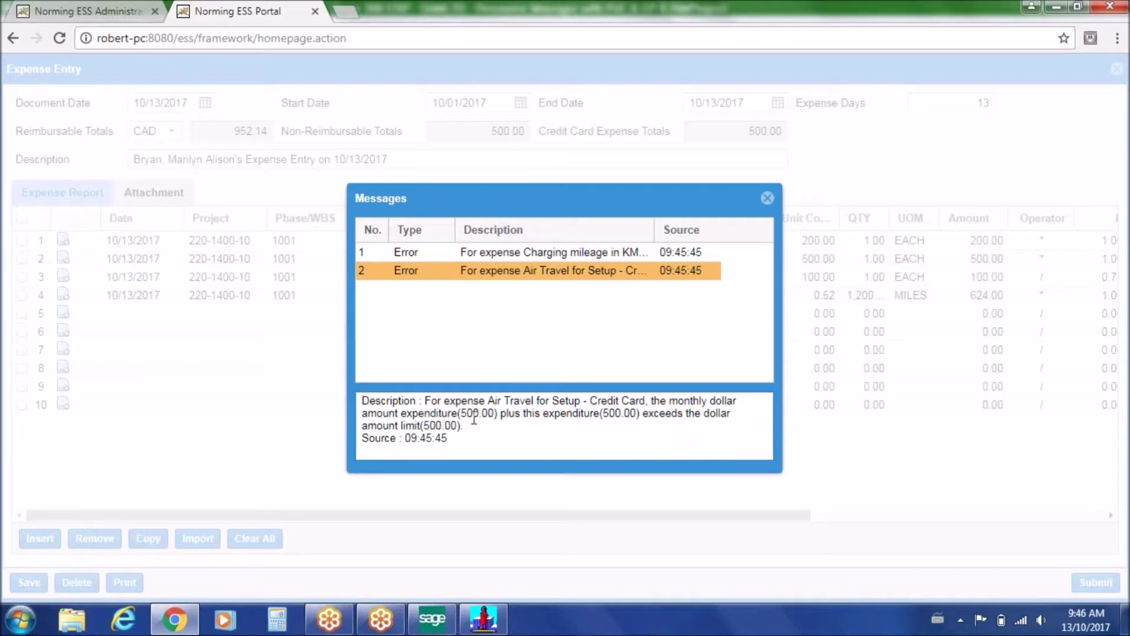
{"action": "key", "text": "ctrl+a"}
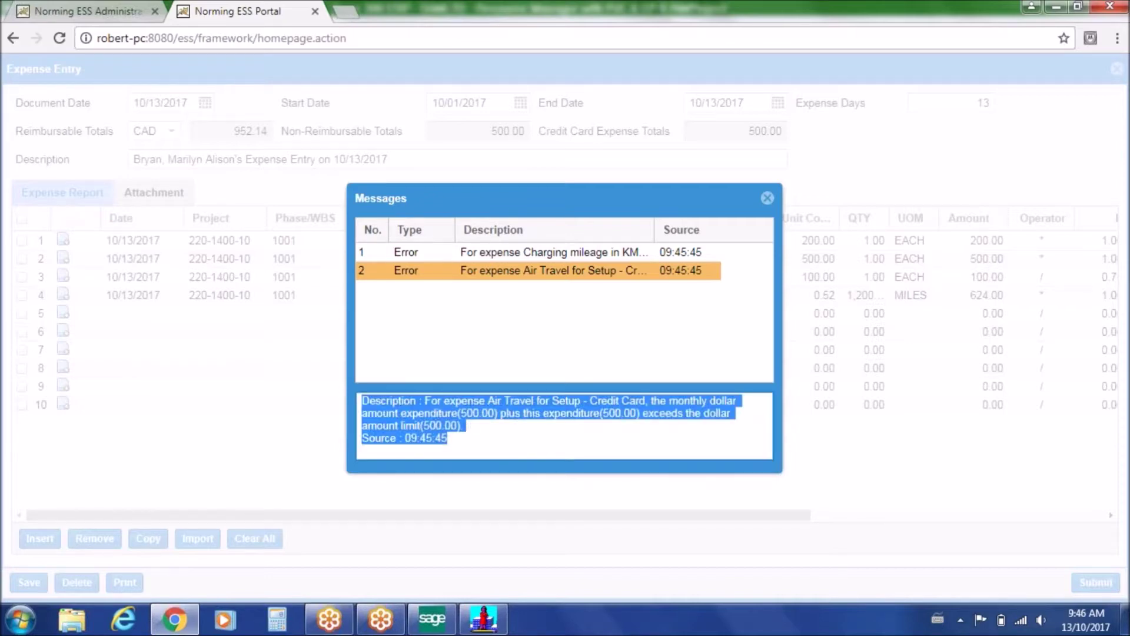
{"action": "left_click", "coordinate": [768, 200]}
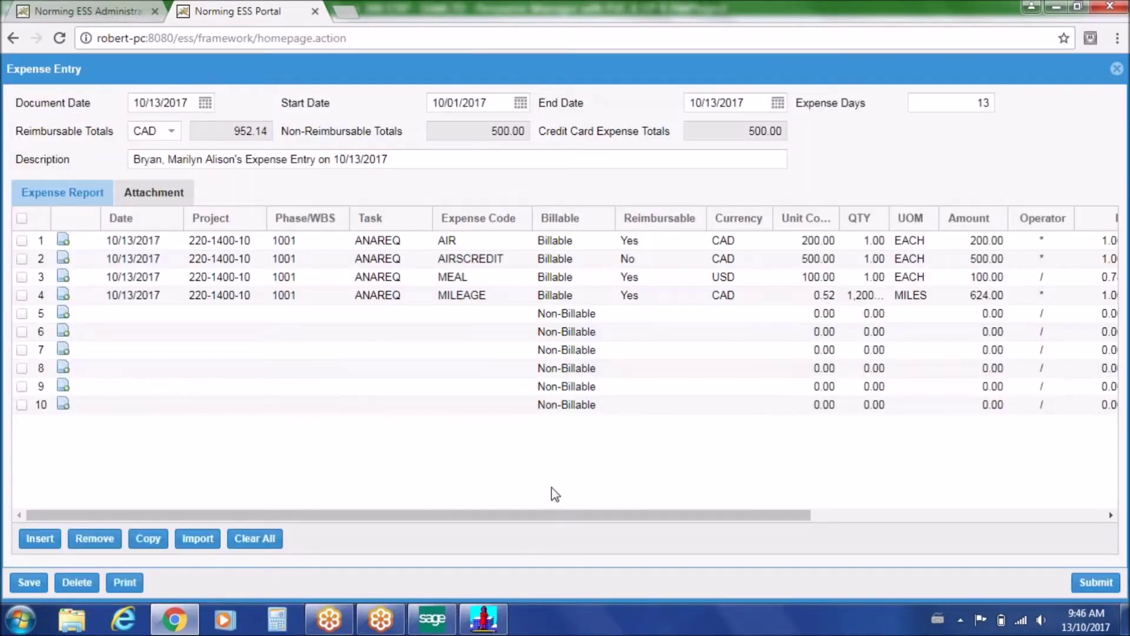
- Reduce the MILEAGE line's quantity to 15 miles
{"action": "left_click_drag", "start_coordinate": [565, 515], "coordinate": [696, 512]}
{"action": "left_click_drag", "start_coordinate": [789, 513], "coordinate": [417, 485]}
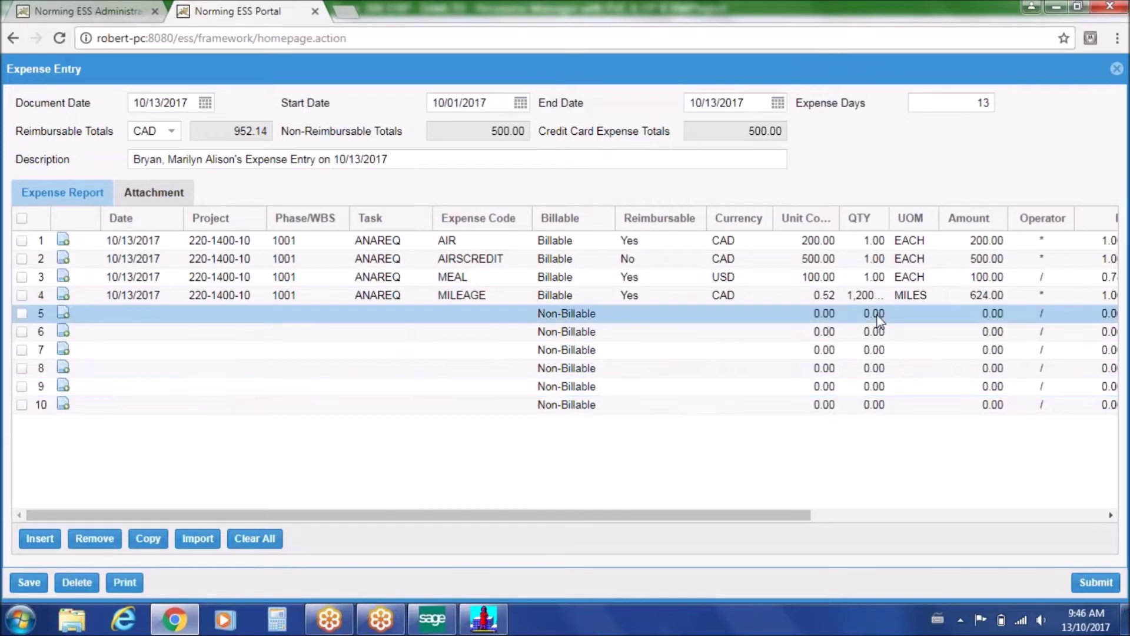
{"action": "left_click", "coordinate": [862, 295]}
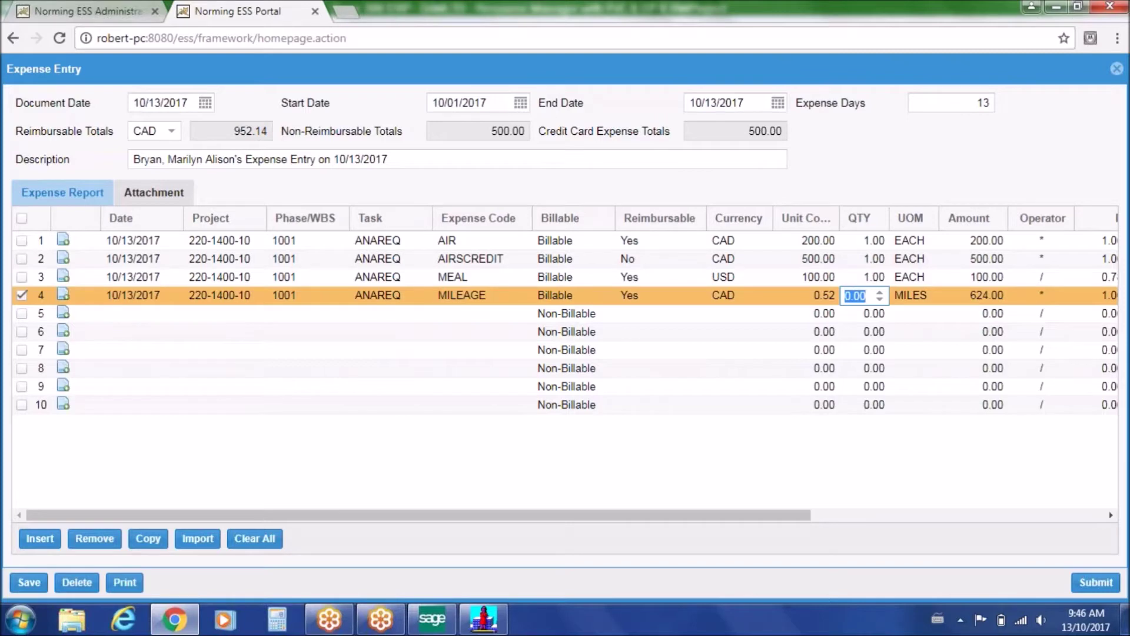
{"action": "type", "text": "15"}
{"action": "key", "text": "Tab"}
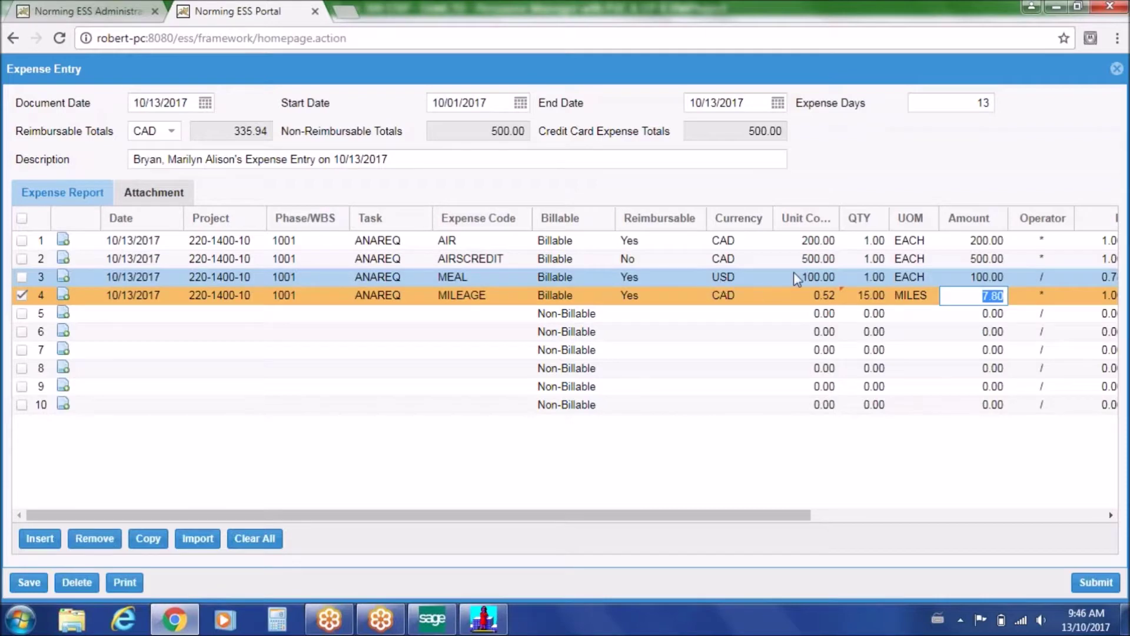
- Remove the AIRSCREDIT line, then save and submit the 335.94 CAD report
{"action": "left_click", "coordinate": [810, 259]}
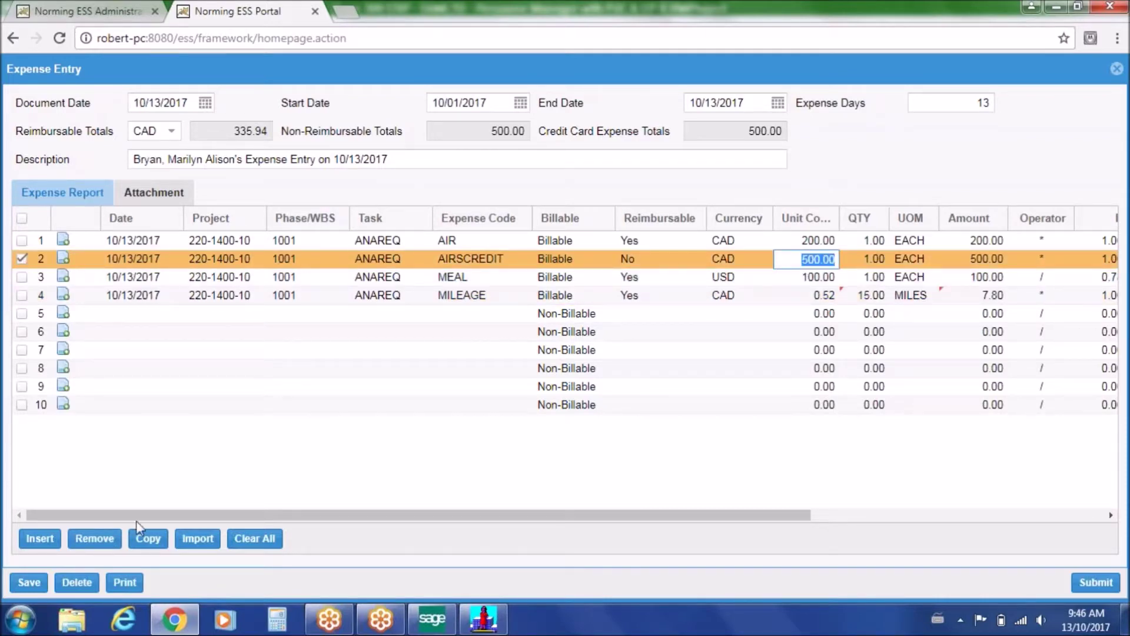
{"action": "left_click", "coordinate": [107, 543]}
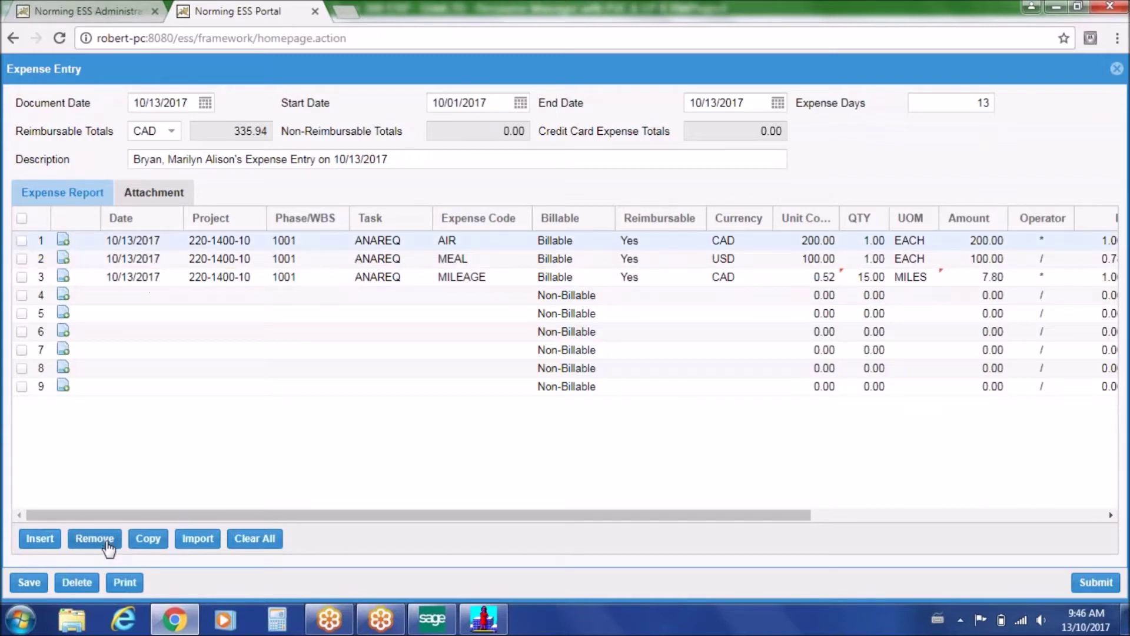
{"action": "left_click", "coordinate": [26, 577]}
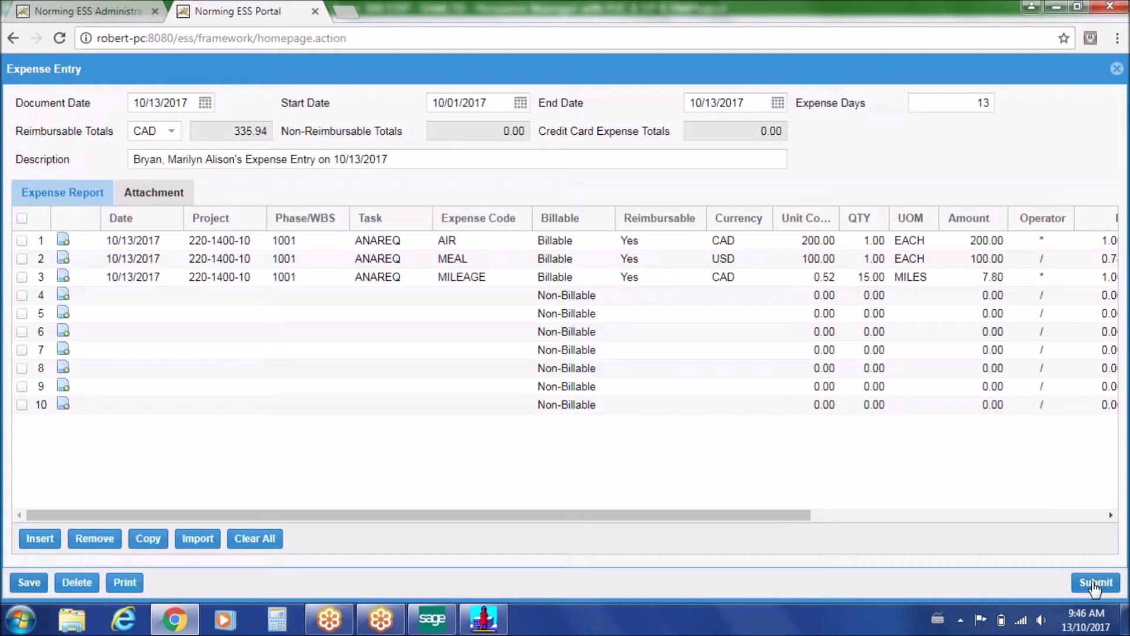
{"action": "left_click", "coordinate": [1095, 583]}
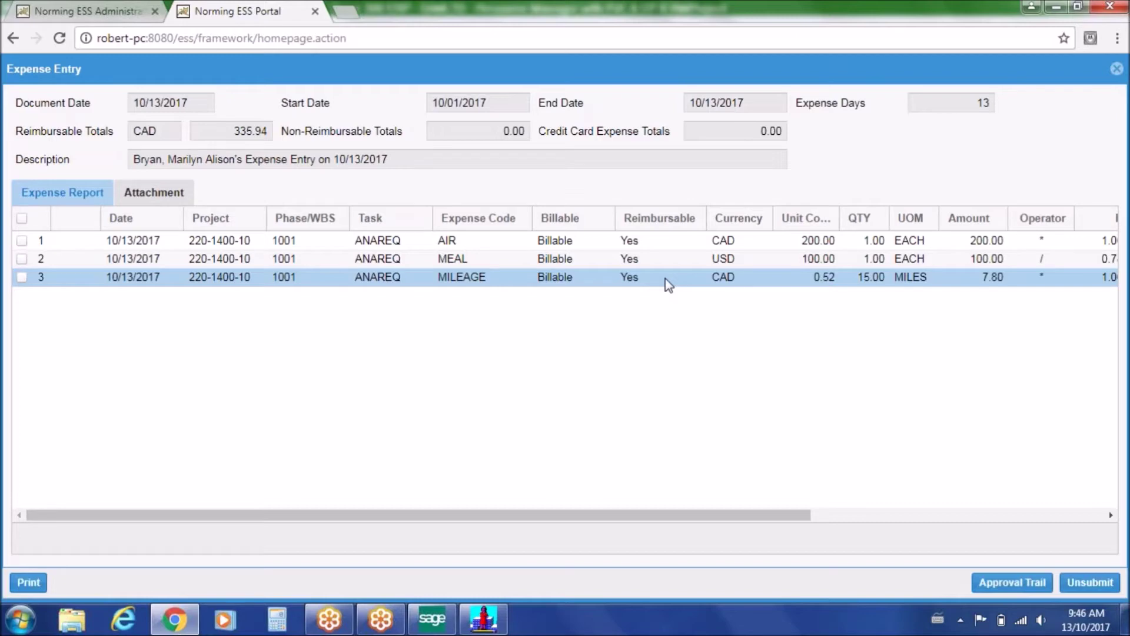
{"action": "left_click", "coordinate": [1012, 582]}
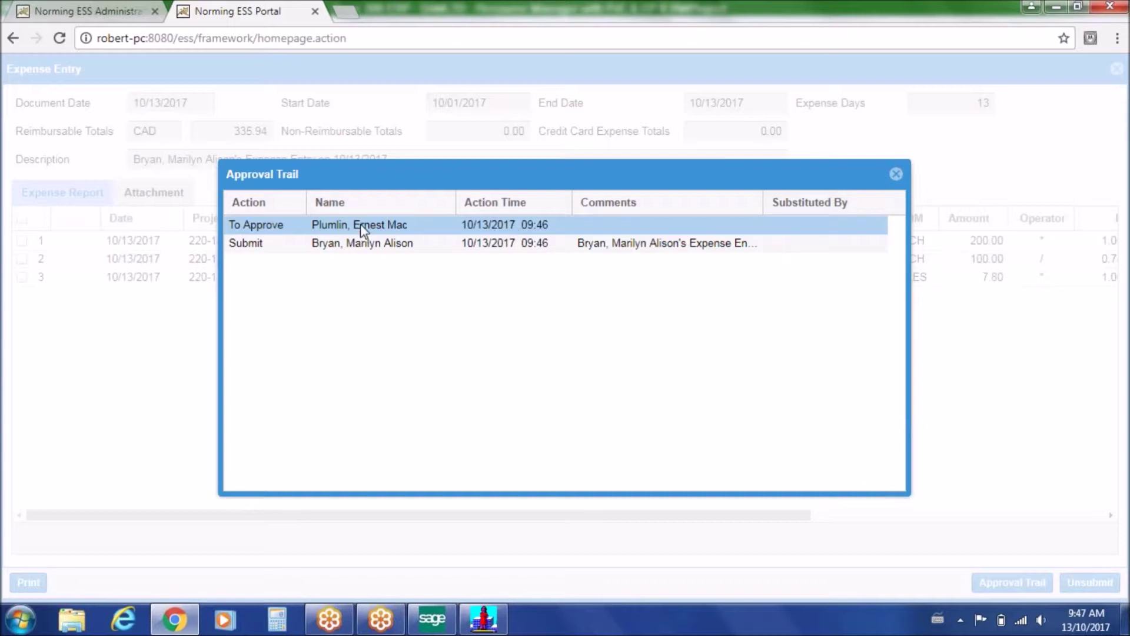
{"action": "left_click", "coordinate": [895, 174]}
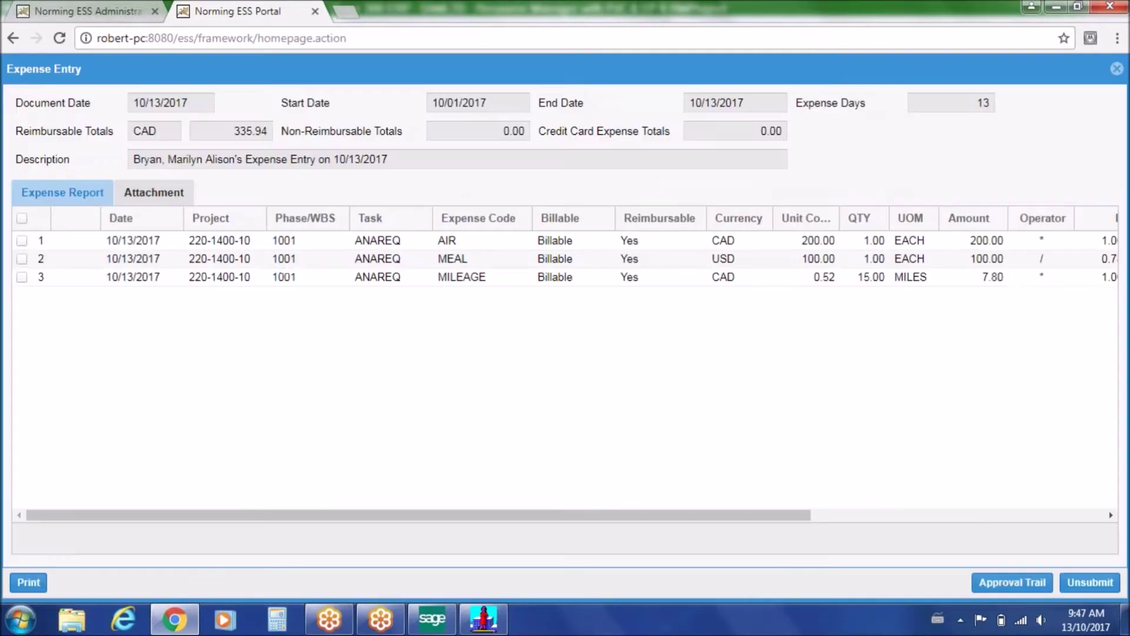
- Close the expense entry, return home, and start adding a substitute employee
{"action": "left_click", "coordinate": [1117, 69]}
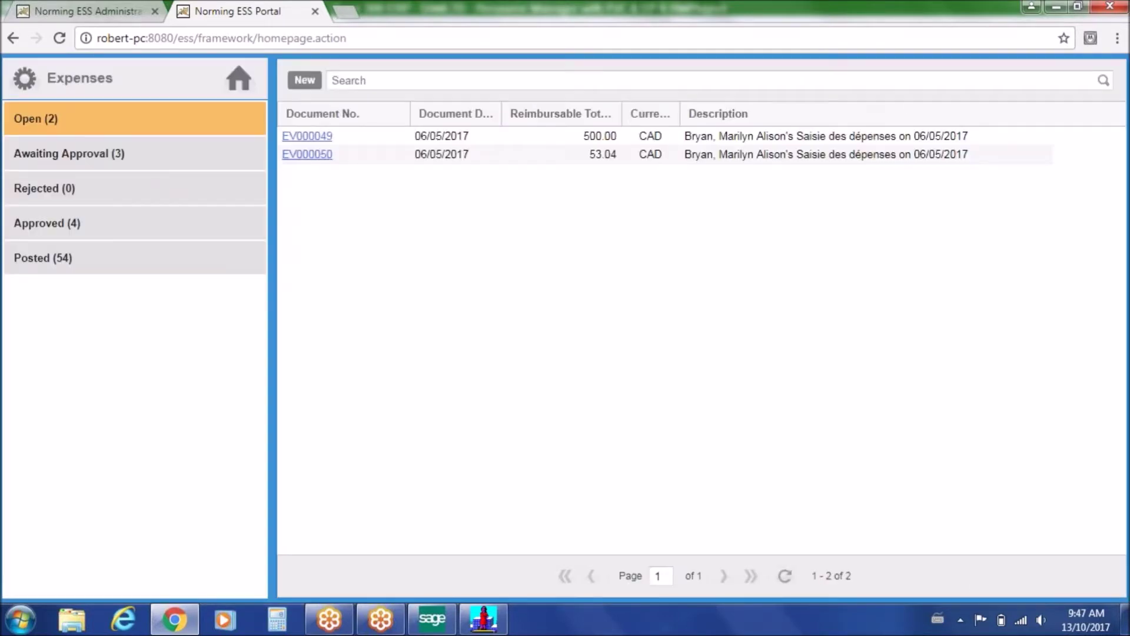
{"action": "left_click", "coordinate": [239, 78]}
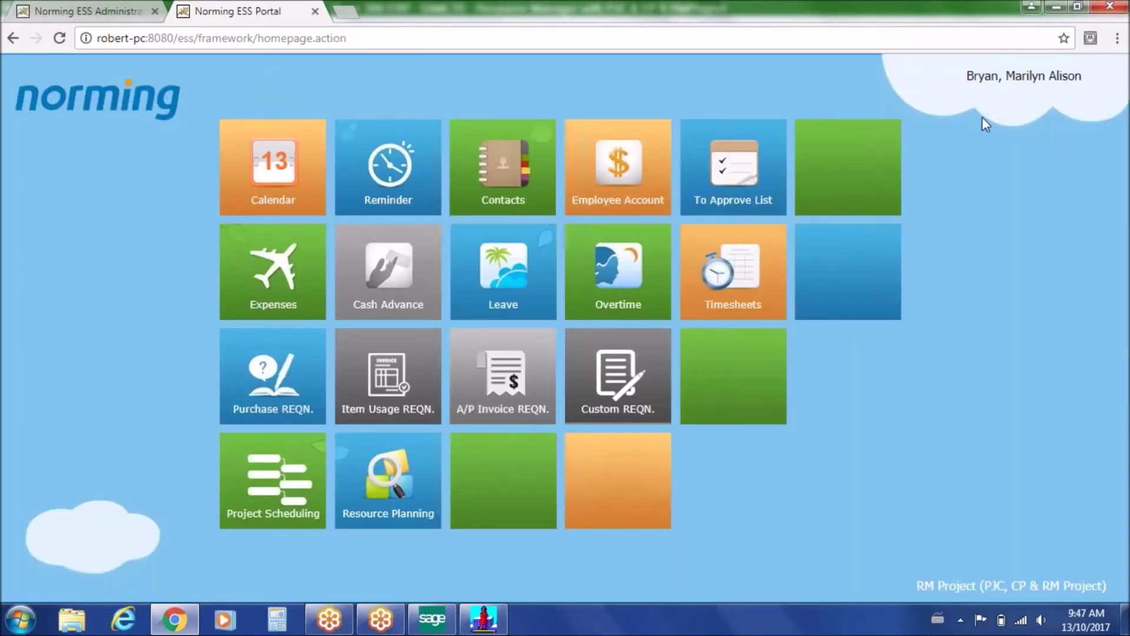
{"action": "left_click", "coordinate": [993, 68]}
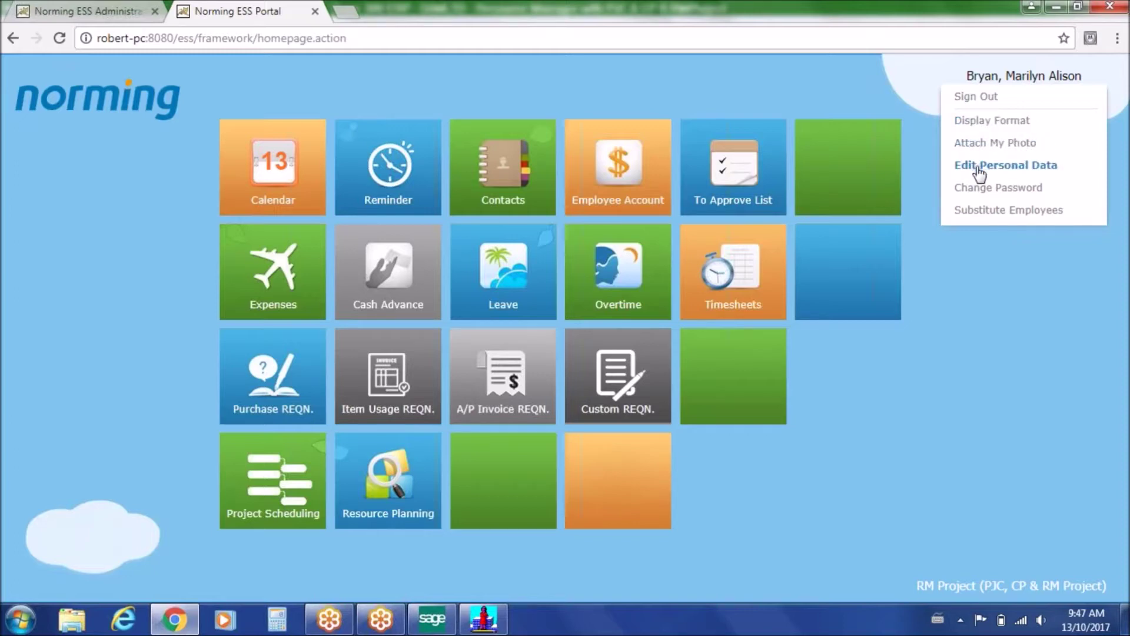
{"action": "left_click", "coordinate": [976, 211]}
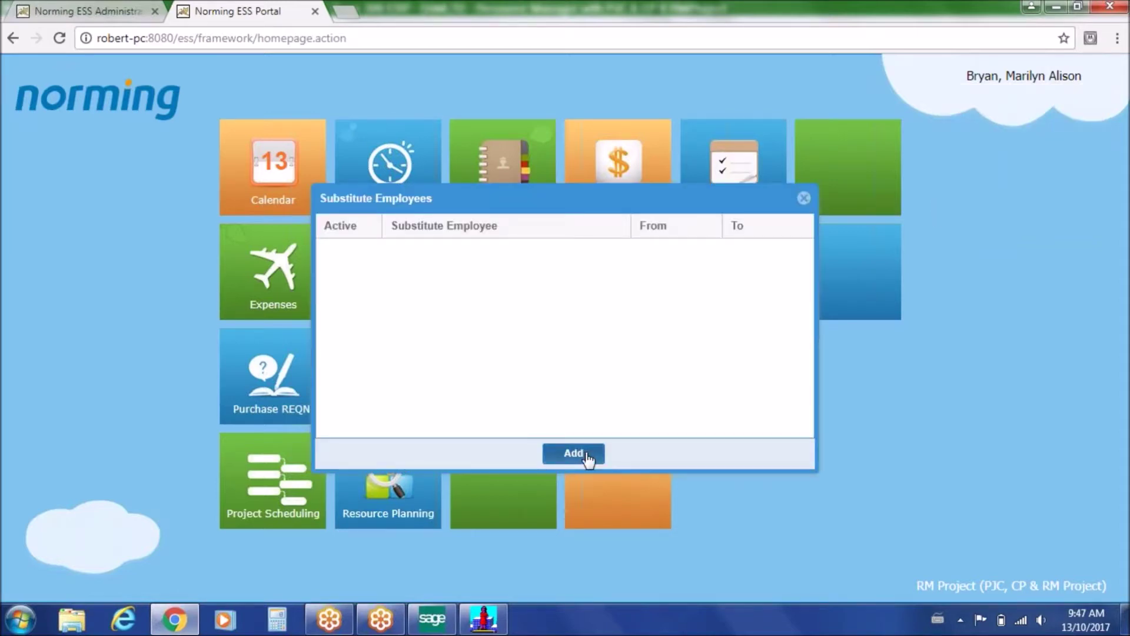
{"action": "left_click", "coordinate": [587, 457]}
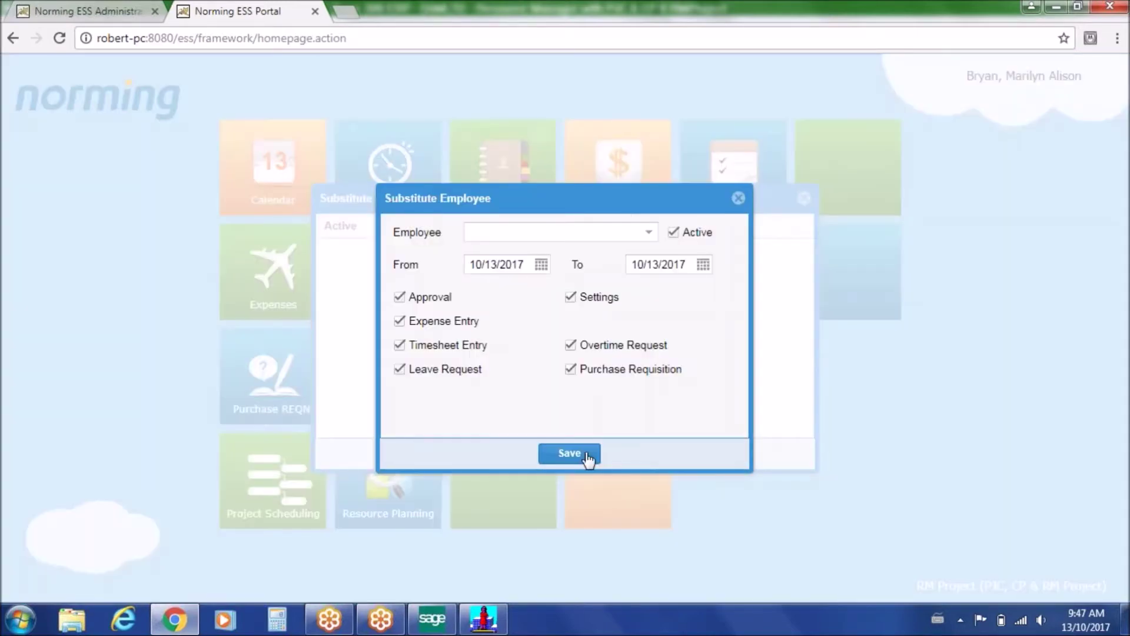
- Set a substitution end date of 10/20/2017, then discard the substitute entry unsaved
{"action": "left_click", "coordinate": [704, 269]}
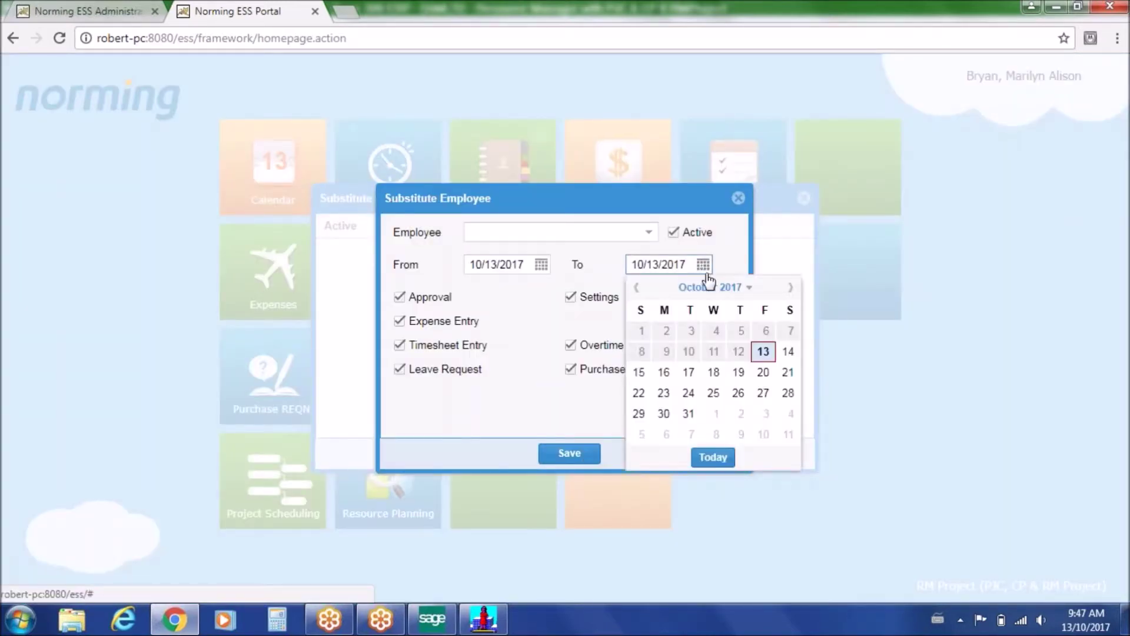
{"action": "left_click", "coordinate": [763, 373]}
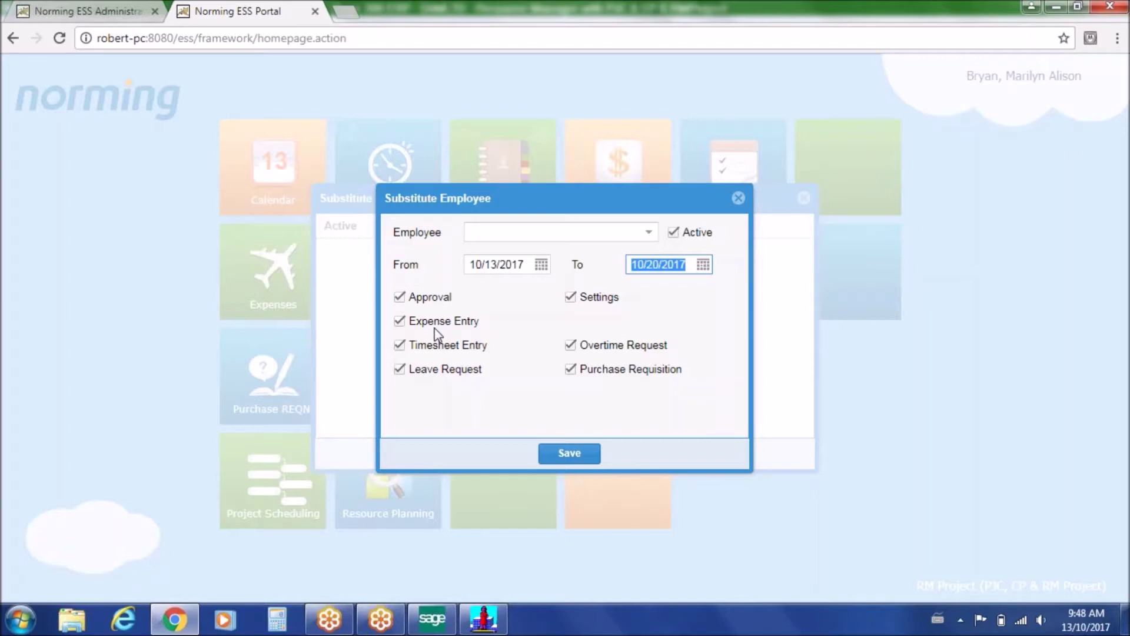
{"action": "left_click", "coordinate": [738, 201]}
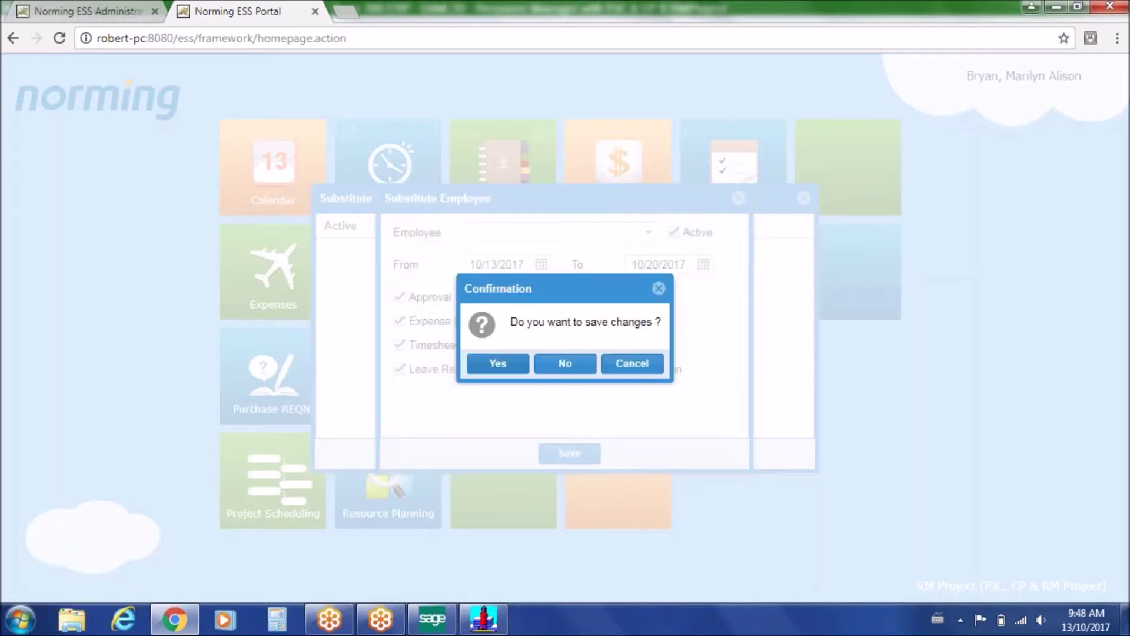
{"action": "left_click", "coordinate": [564, 363]}
{"action": "left_click", "coordinate": [804, 198]}
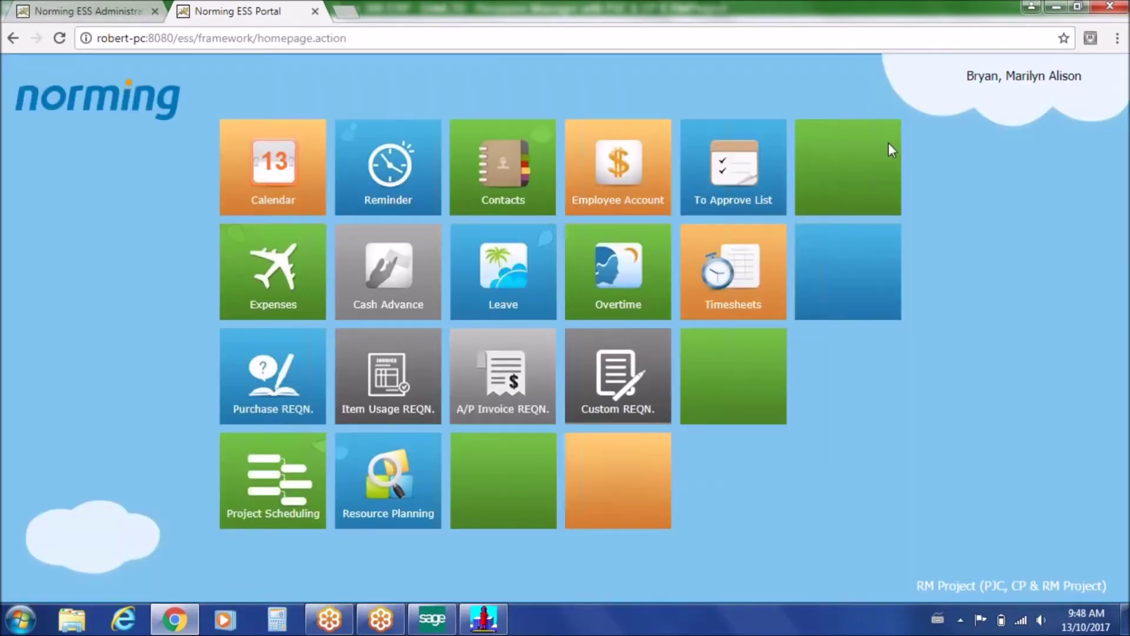
{"action": "left_click", "coordinate": [977, 77]}
- Sign out and sign back in with the approver's user ID and password
{"action": "left_click", "coordinate": [967, 100]}
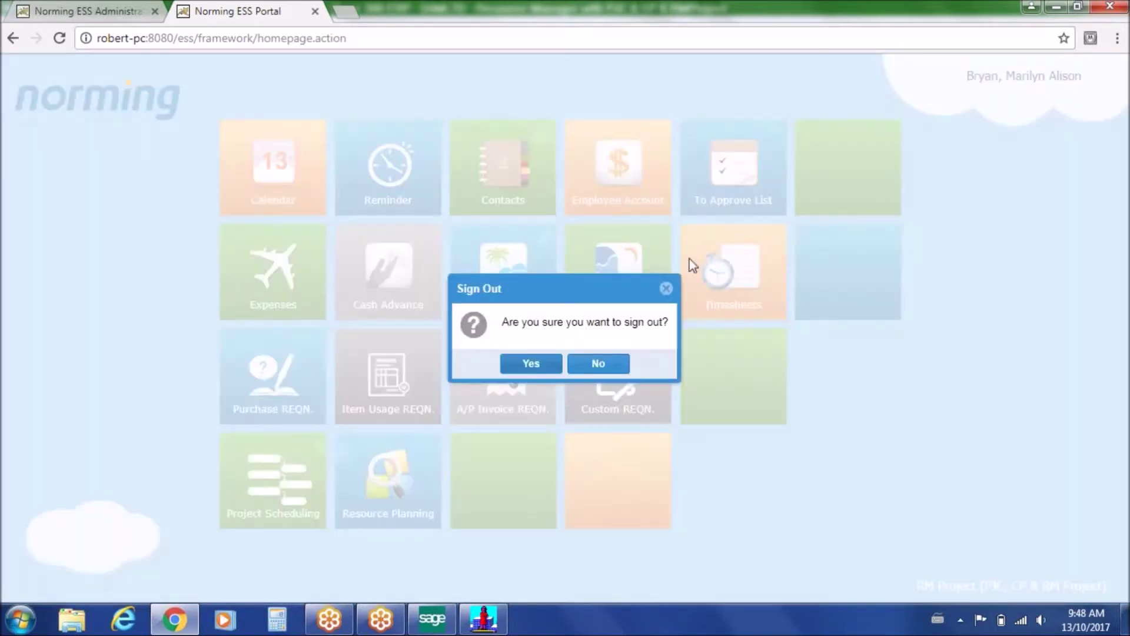
{"action": "left_click", "coordinate": [554, 355]}
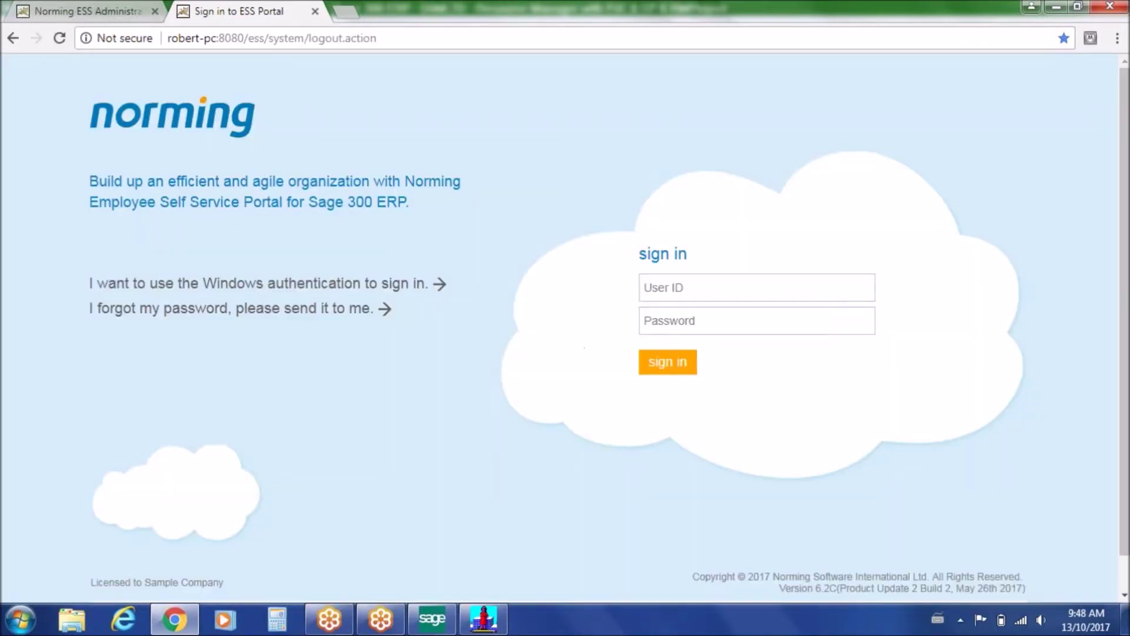
{"action": "type", "text": "100"}
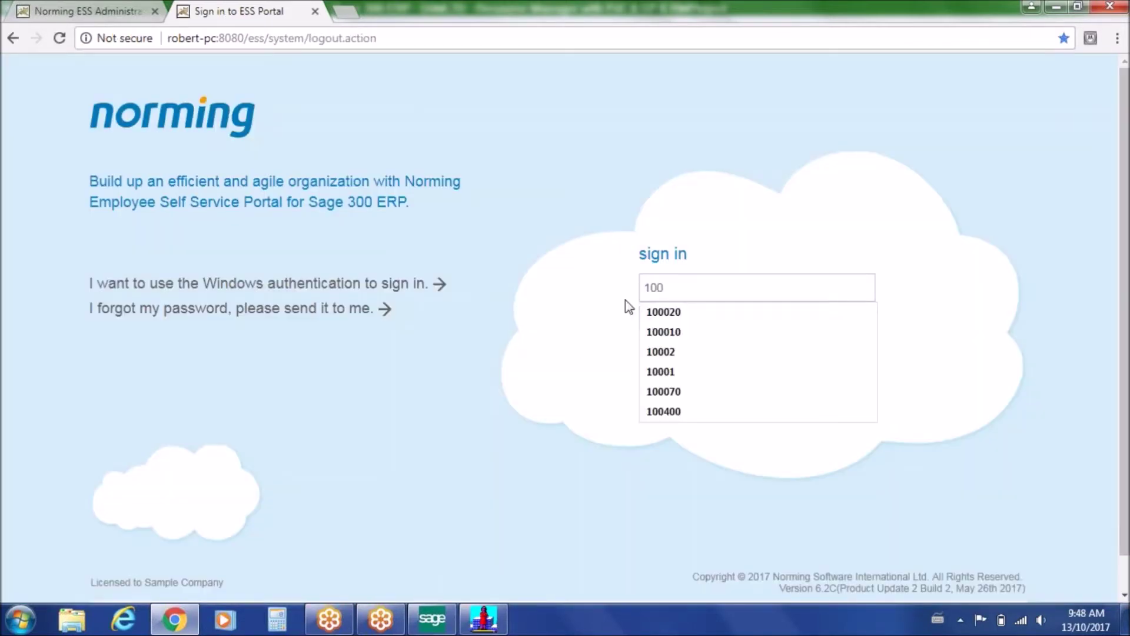
{"action": "type", "text": "400"}
{"action": "key", "text": "Tab"}
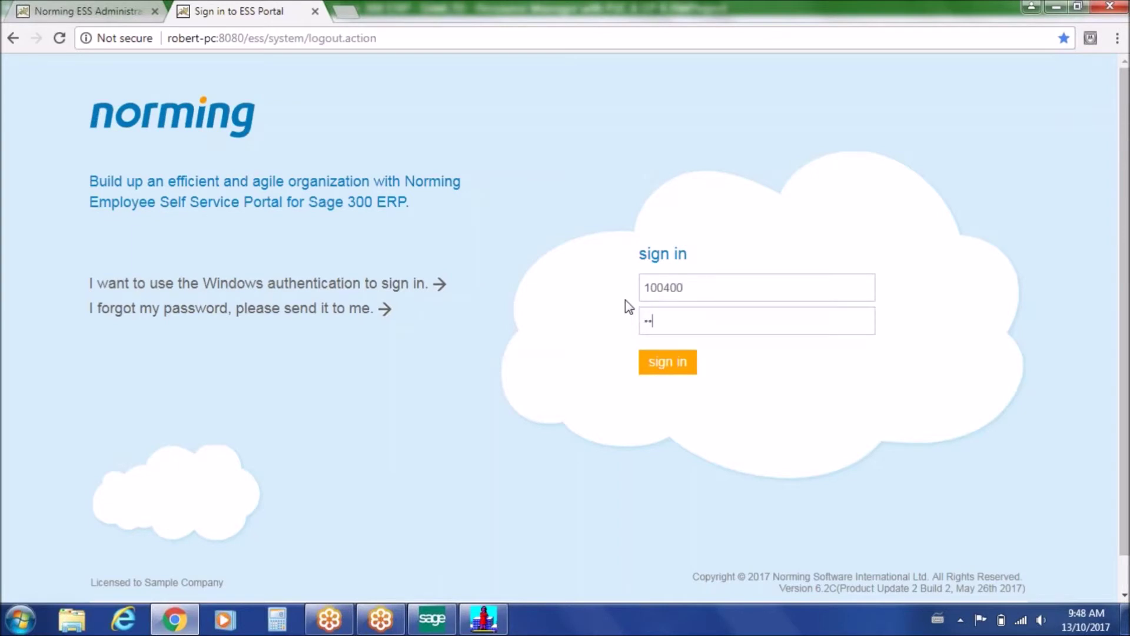
{"action": "key", "text": "Return"}
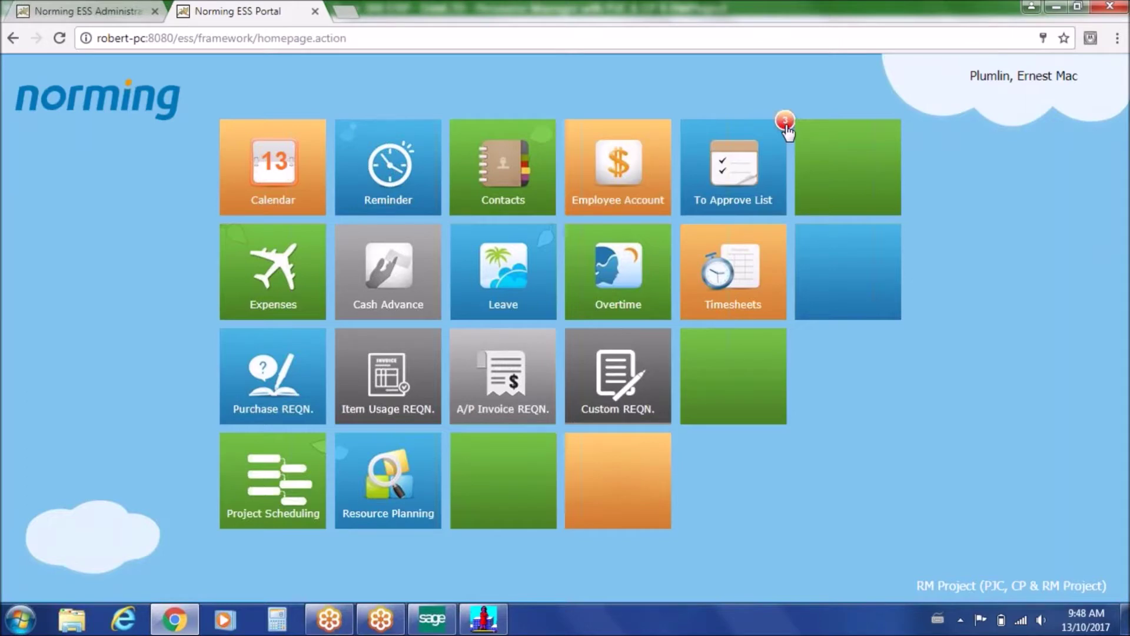
- Show the expense reports awaiting approval in the To Approve List
{"action": "left_click", "coordinate": [743, 162]}
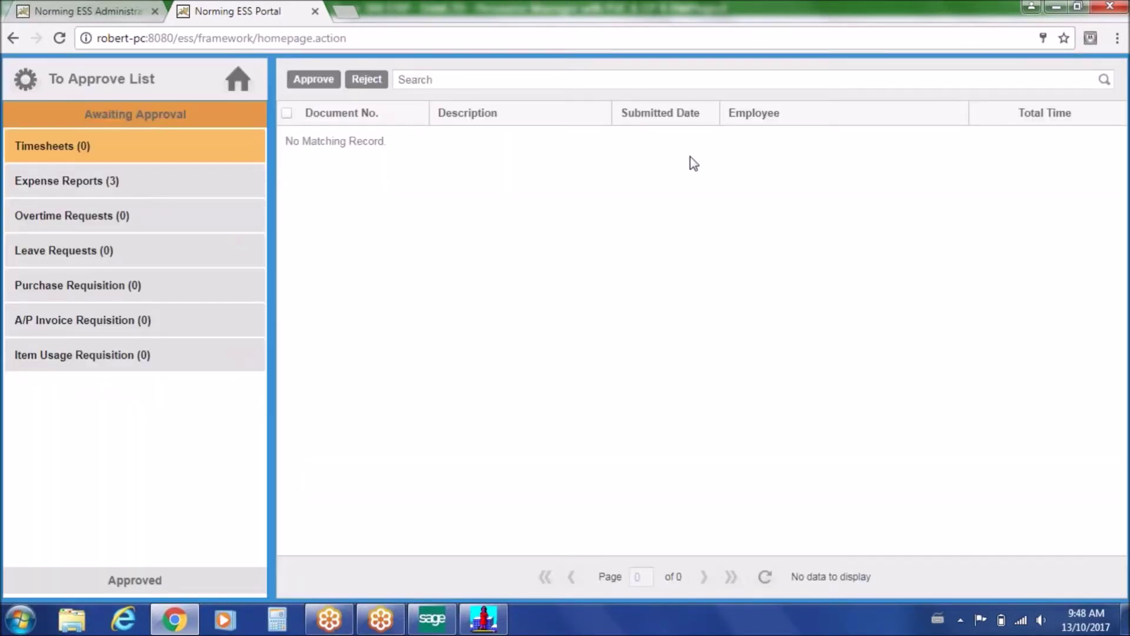
{"action": "left_click", "coordinate": [77, 185]}
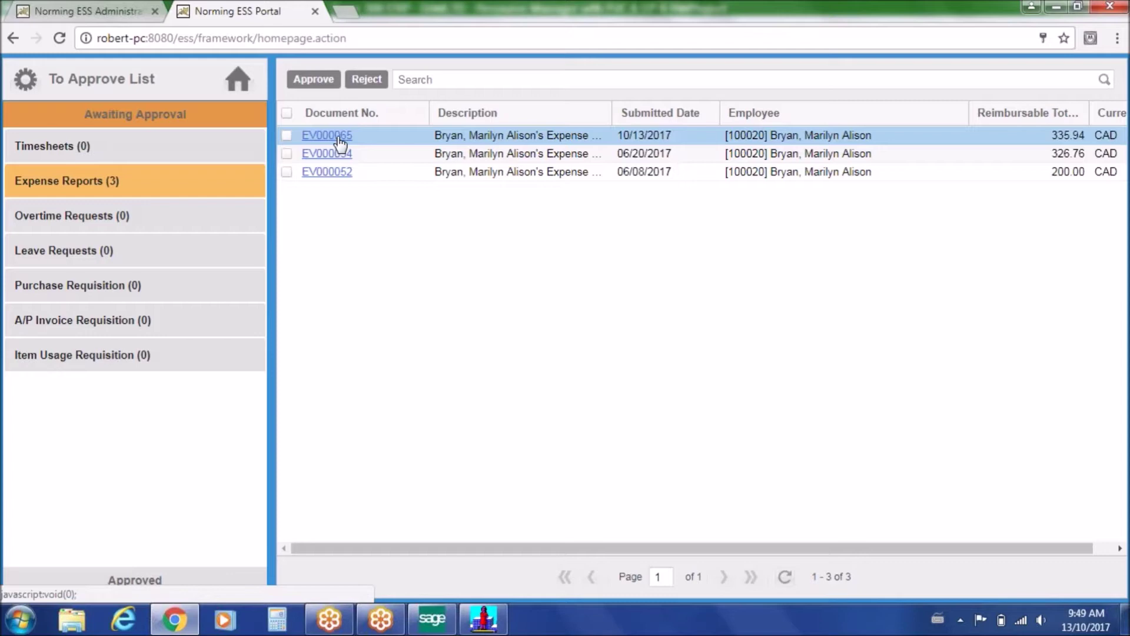
{"action": "left_click", "coordinate": [110, 14]}
- Open the administrator's To Do List filtered to the RM Project entity
{"action": "left_click", "coordinate": [36, 587]}
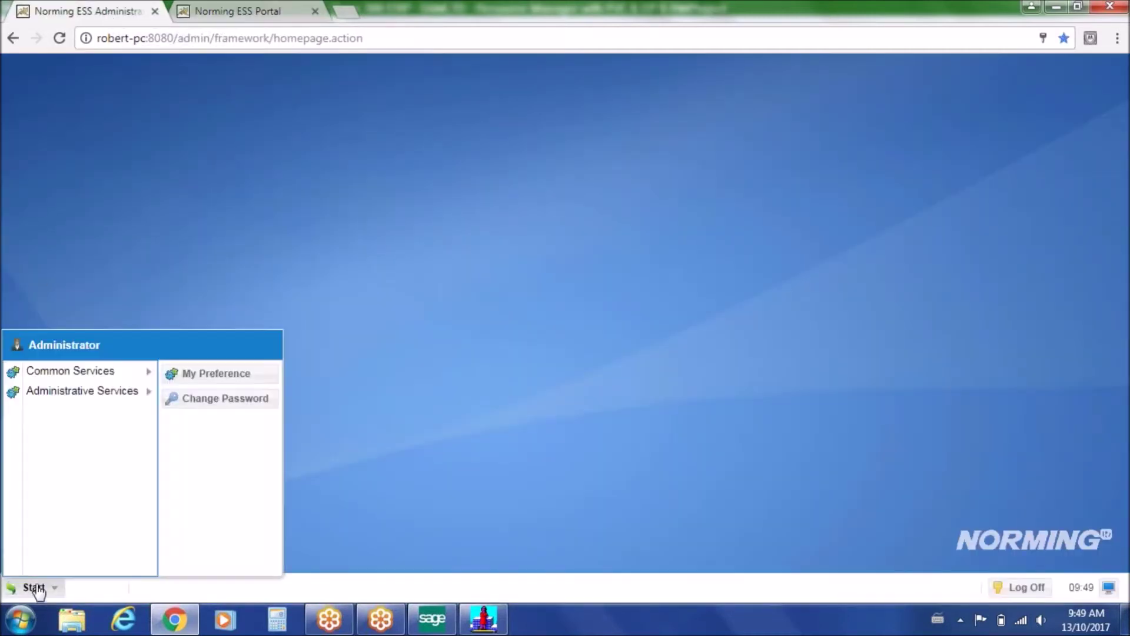
{"action": "mouse_move", "coordinate": [138, 374]}
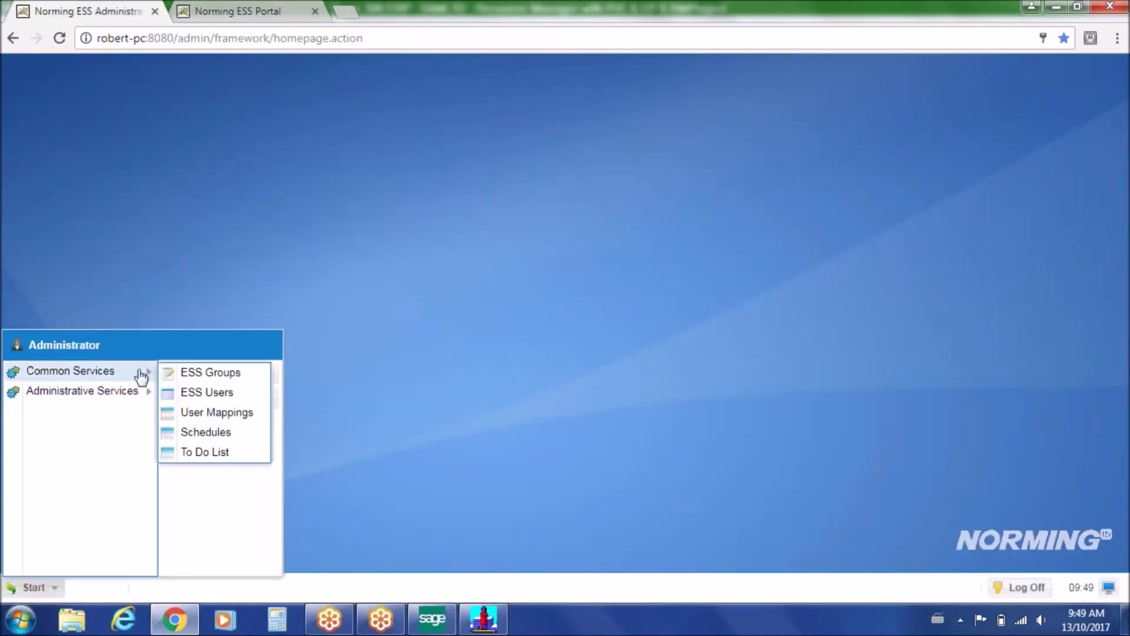
{"action": "left_click", "coordinate": [202, 453]}
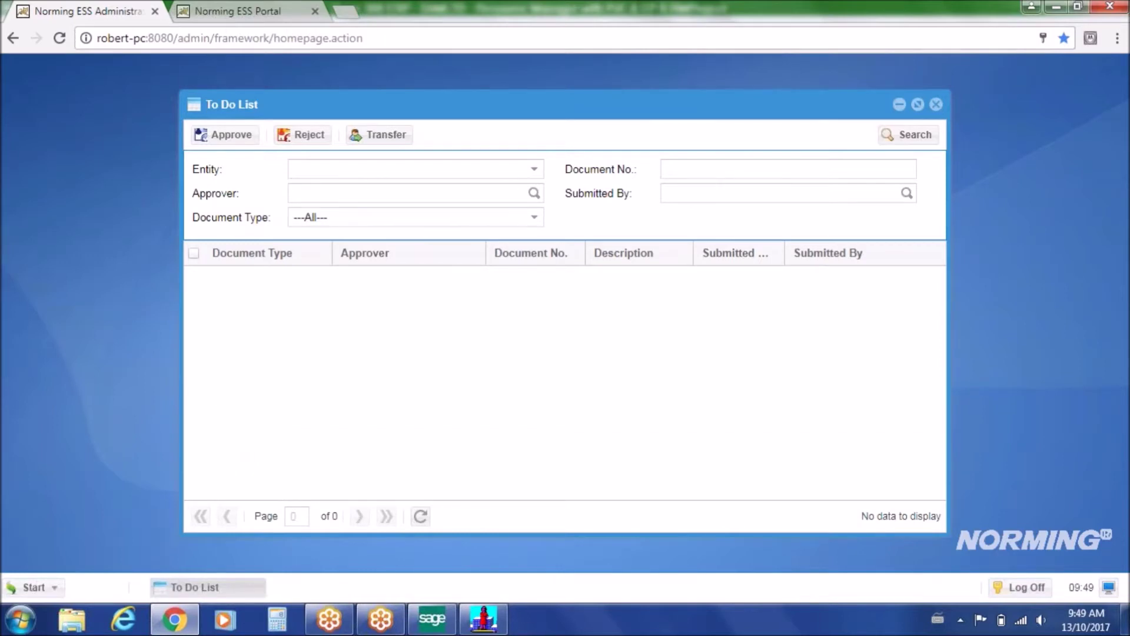
{"action": "left_click", "coordinate": [534, 170]}
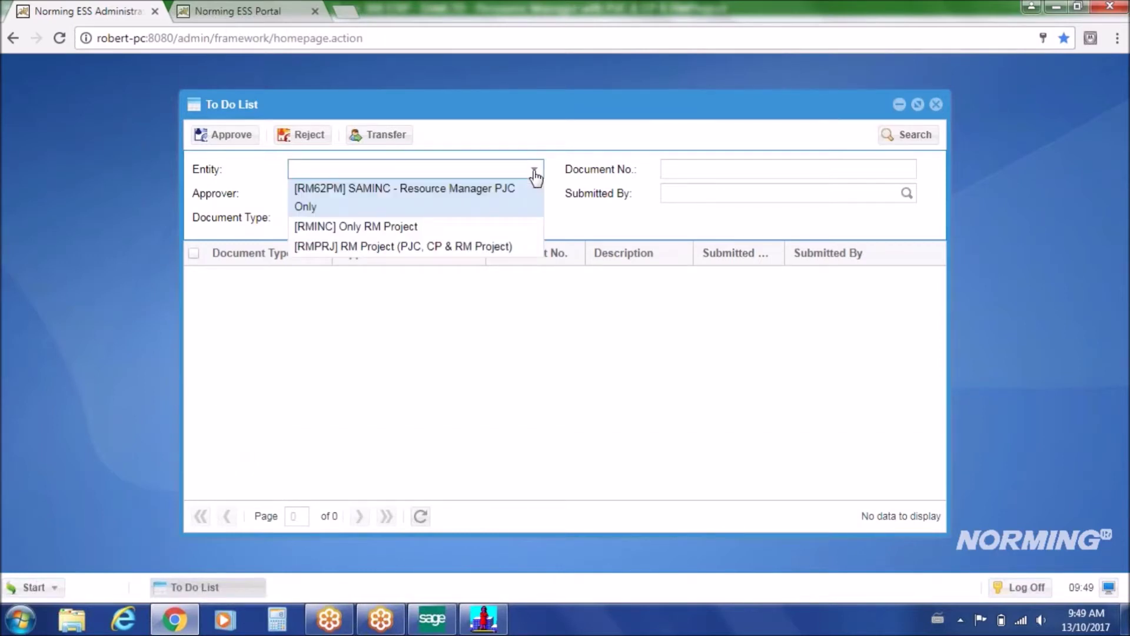
{"action": "left_click", "coordinate": [436, 248]}
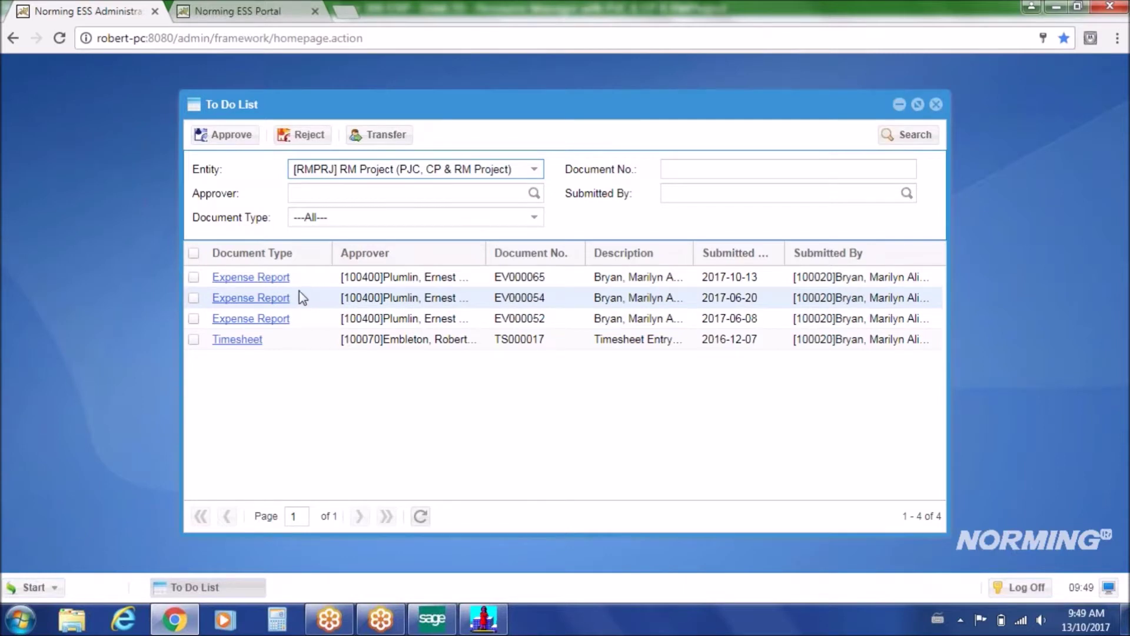
- Tick the three expense reports and begin a transfer, then cancel without choosing an employee
{"action": "left_click", "coordinate": [194, 277]}
{"action": "left_click", "coordinate": [194, 297]}
{"action": "left_click", "coordinate": [193, 318]}
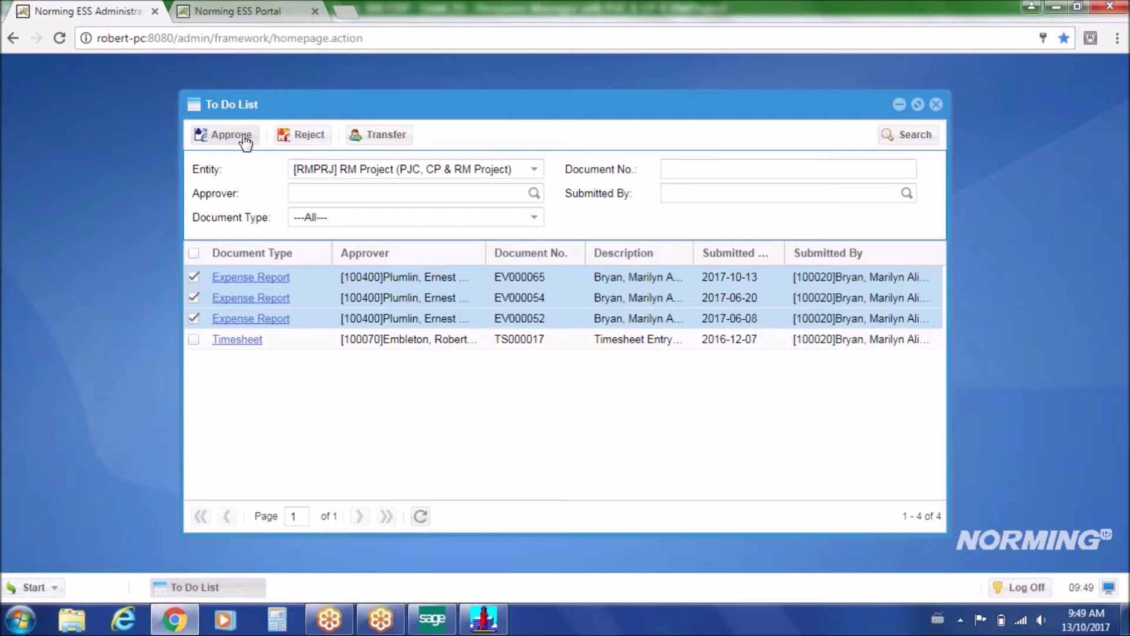
{"action": "left_click", "coordinate": [384, 136]}
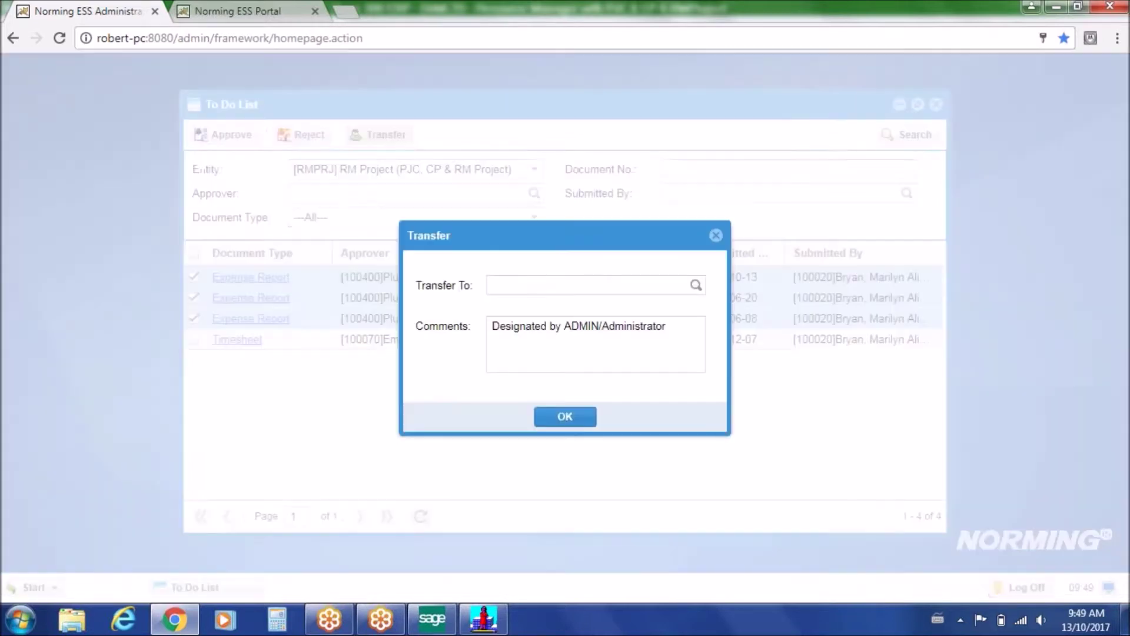
{"action": "left_click", "coordinate": [697, 286]}
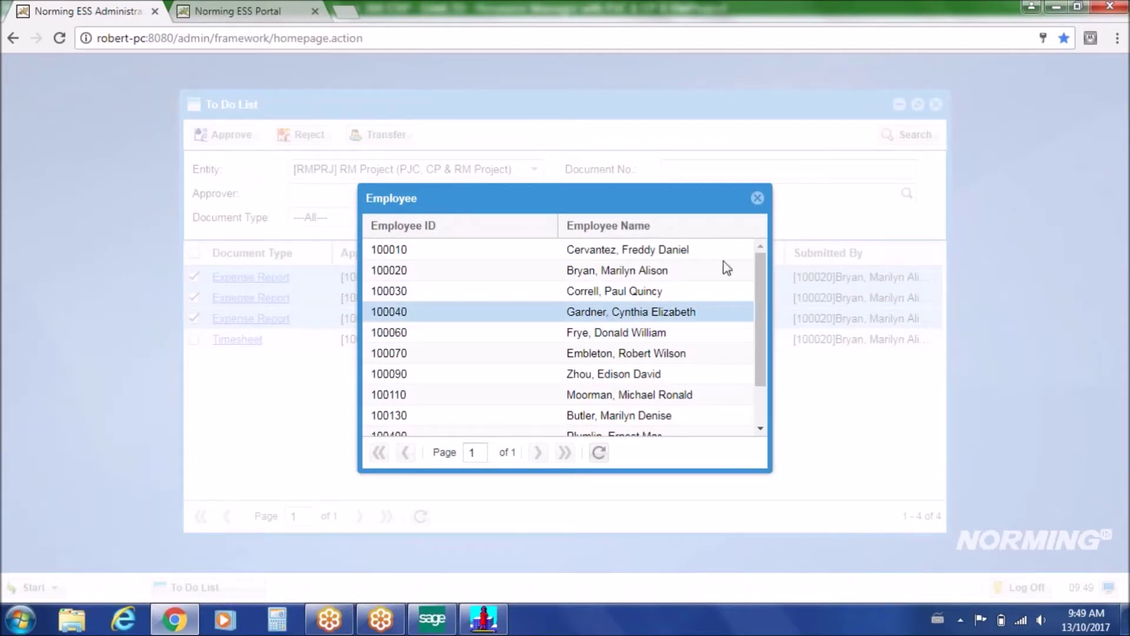
{"action": "left_click", "coordinate": [758, 198]}
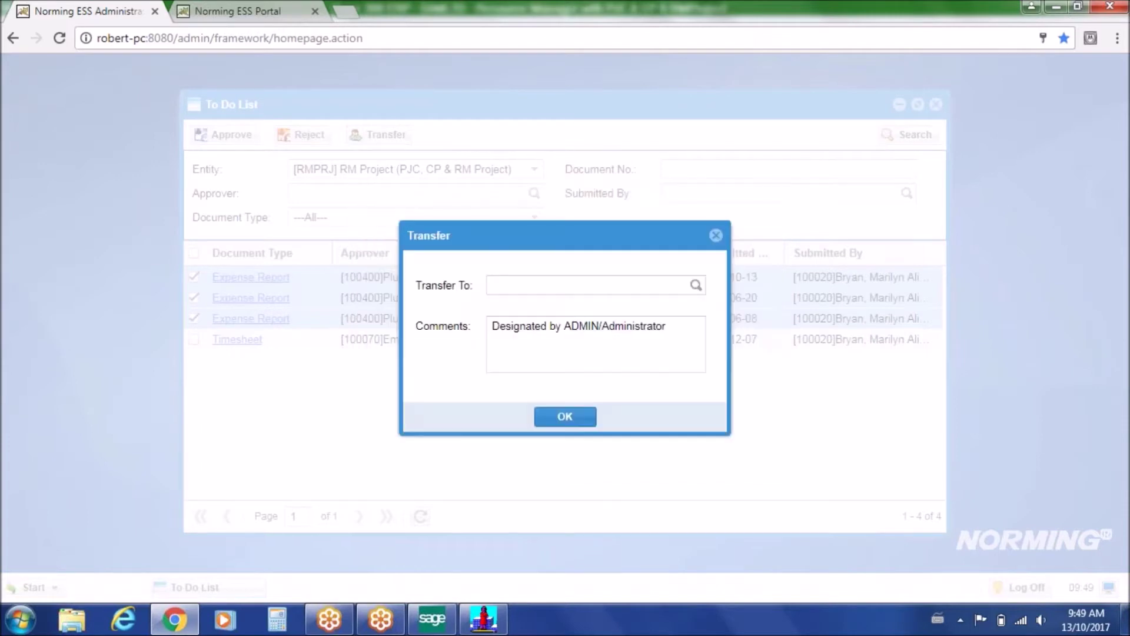
{"action": "left_click", "coordinate": [715, 235]}
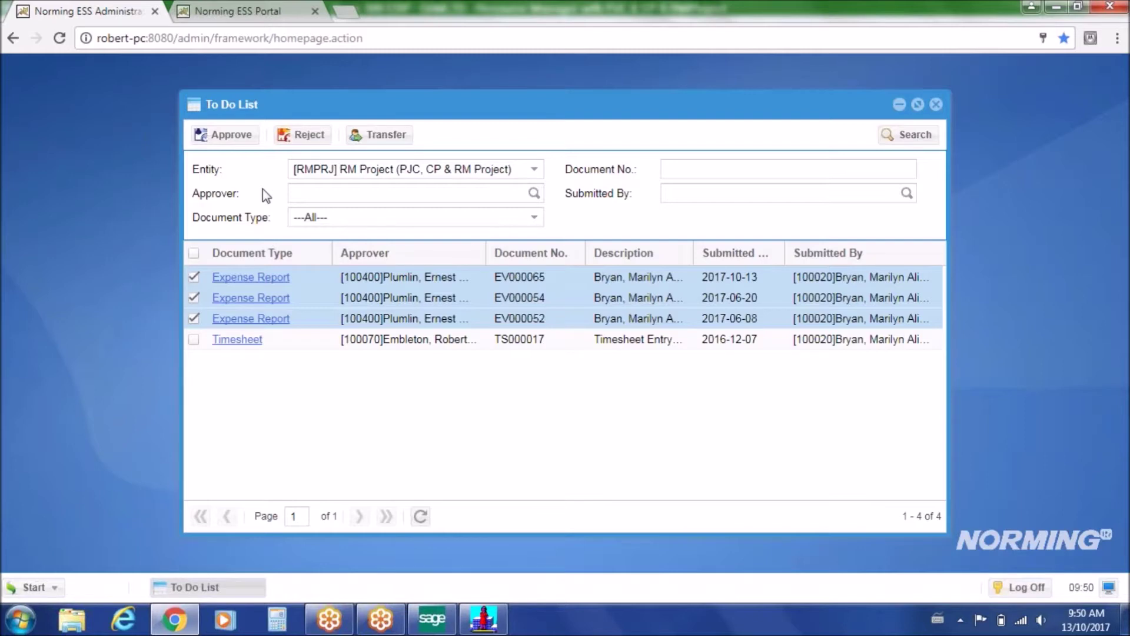
- Untick EV000052, EV000054 and EV000065 and close the To Do List
{"action": "left_click", "coordinate": [194, 319]}
{"action": "left_click", "coordinate": [194, 297]}
{"action": "left_click", "coordinate": [194, 277]}
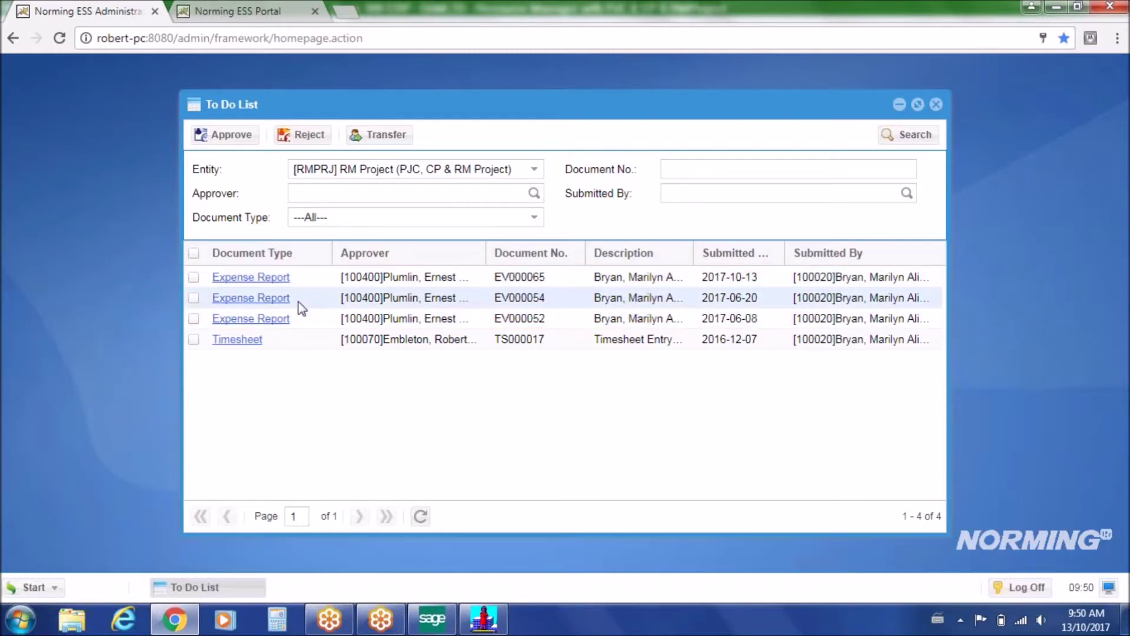
{"action": "left_click", "coordinate": [935, 105]}
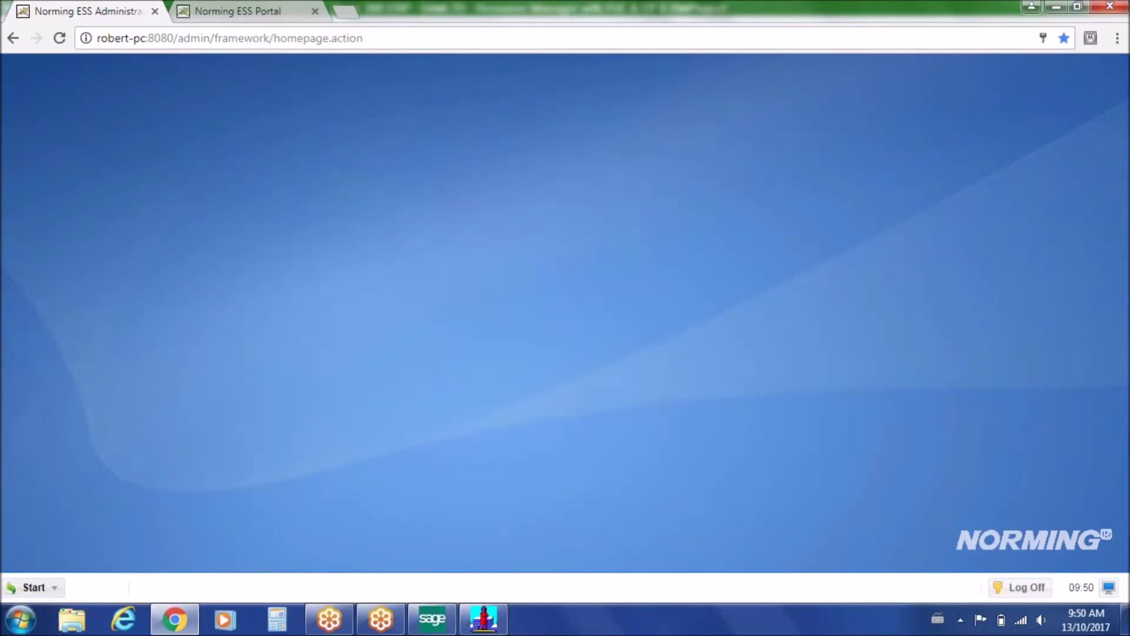
{"action": "left_click", "coordinate": [29, 588]}
{"action": "mouse_move", "coordinate": [112, 377]}
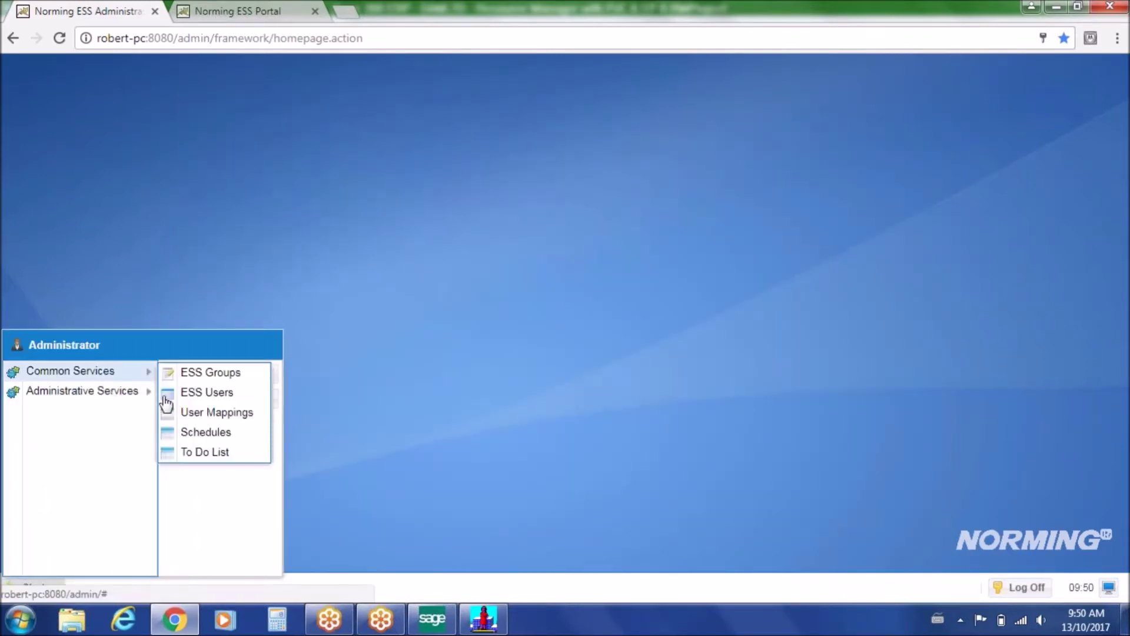
{"action": "left_click", "coordinate": [206, 432]}
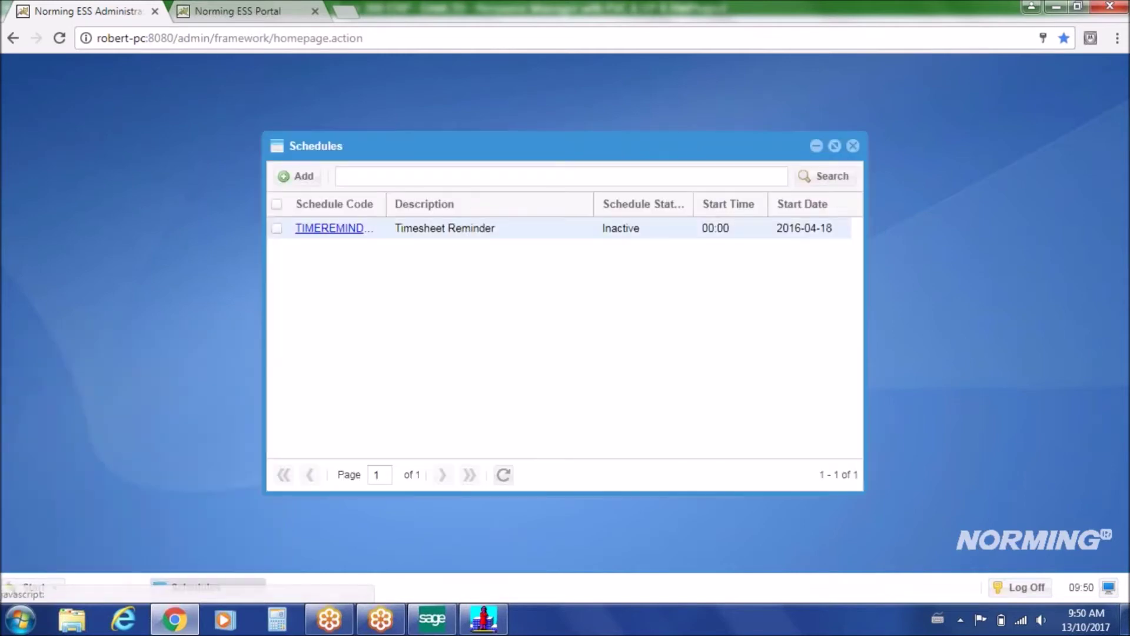
{"action": "left_click", "coordinate": [352, 232]}
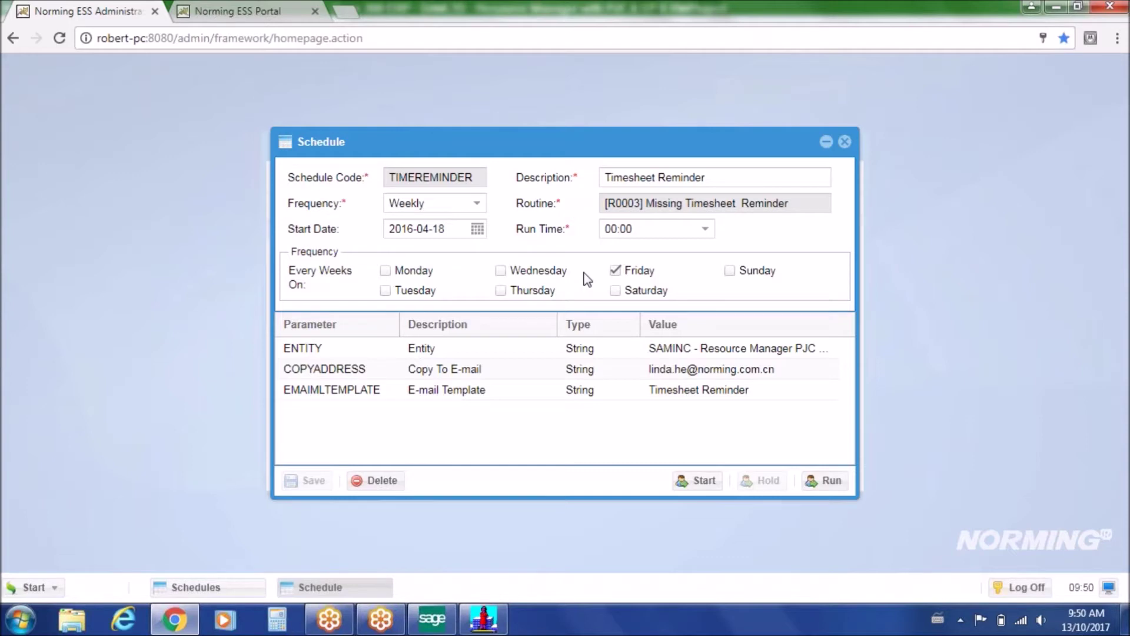
{"action": "left_click", "coordinate": [845, 143]}
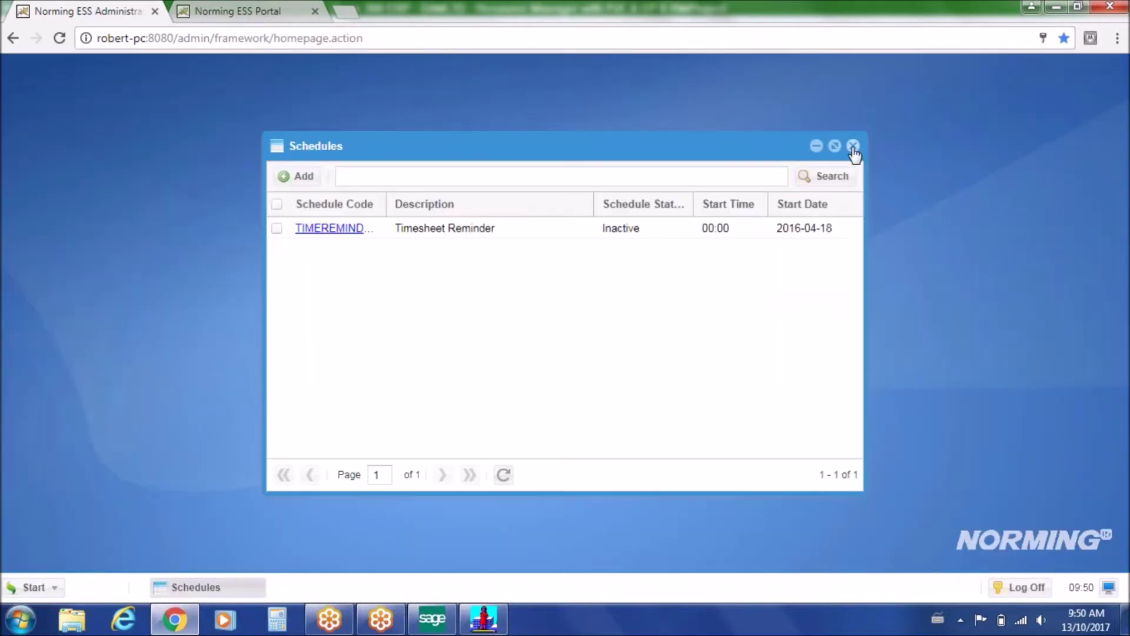
{"action": "left_click", "coordinate": [853, 146]}
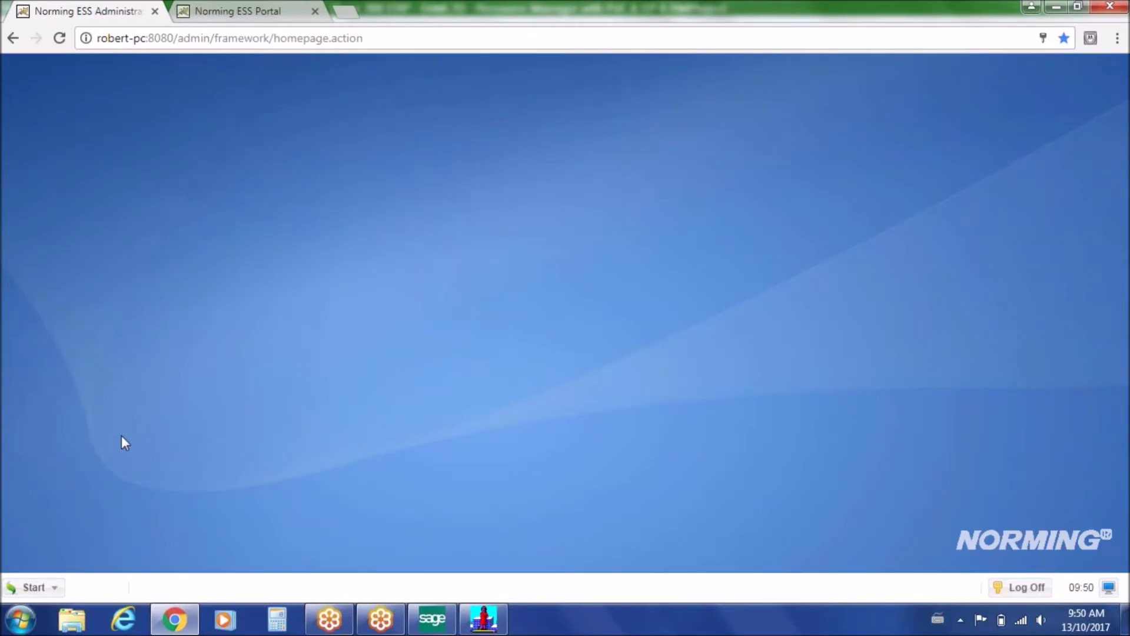
{"action": "left_click", "coordinate": [436, 623]}
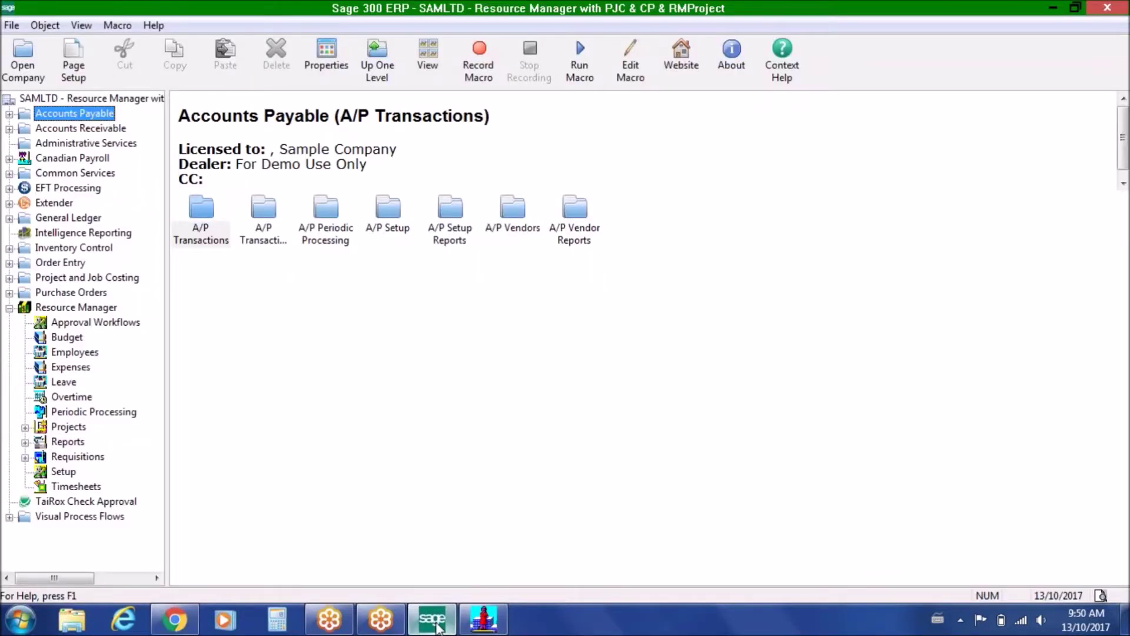
{"action": "left_click", "coordinate": [116, 325]}
{"action": "double_click", "coordinate": [264, 207]}
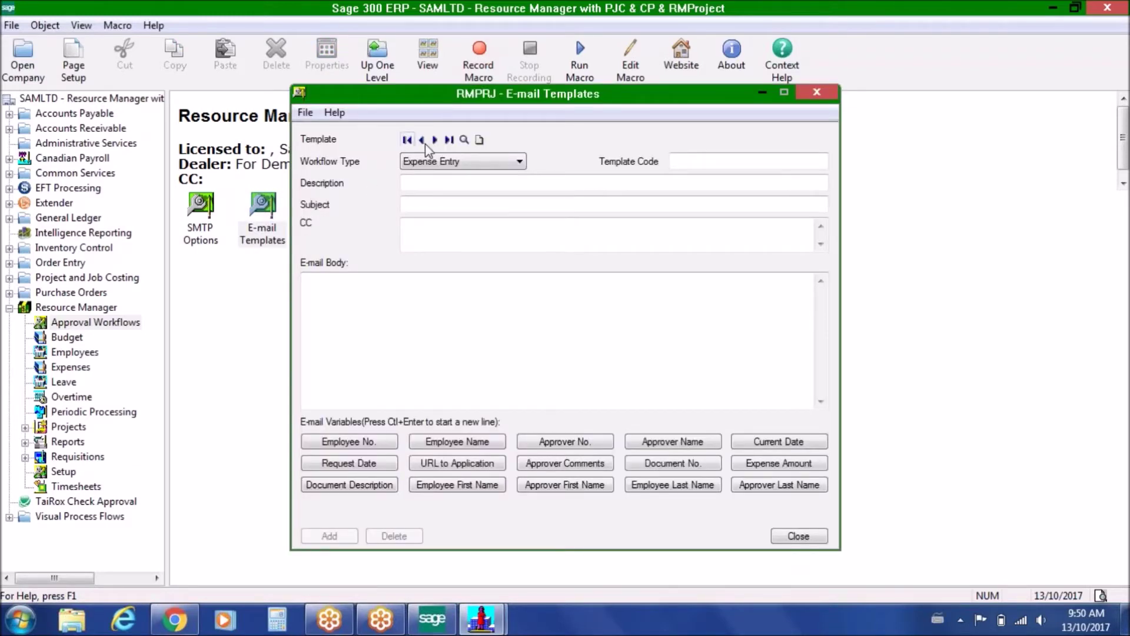
{"action": "left_click", "coordinate": [435, 140]}
{"action": "left_click", "coordinate": [435, 141]}
{"action": "left_click", "coordinate": [435, 140]}
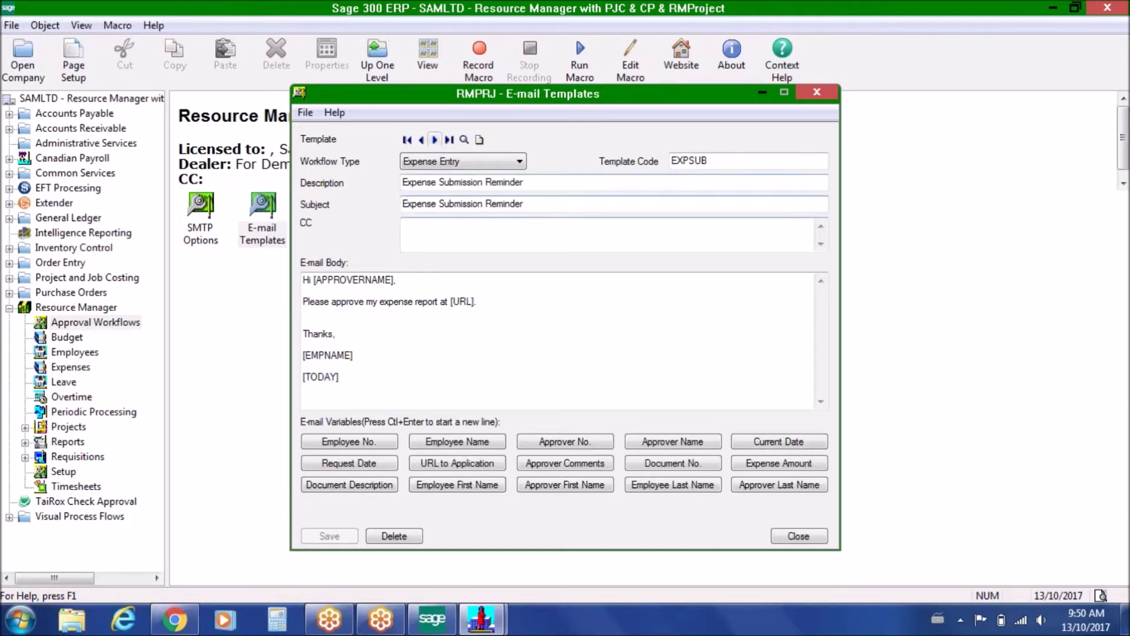
{"action": "double_click", "coordinate": [454, 303]}
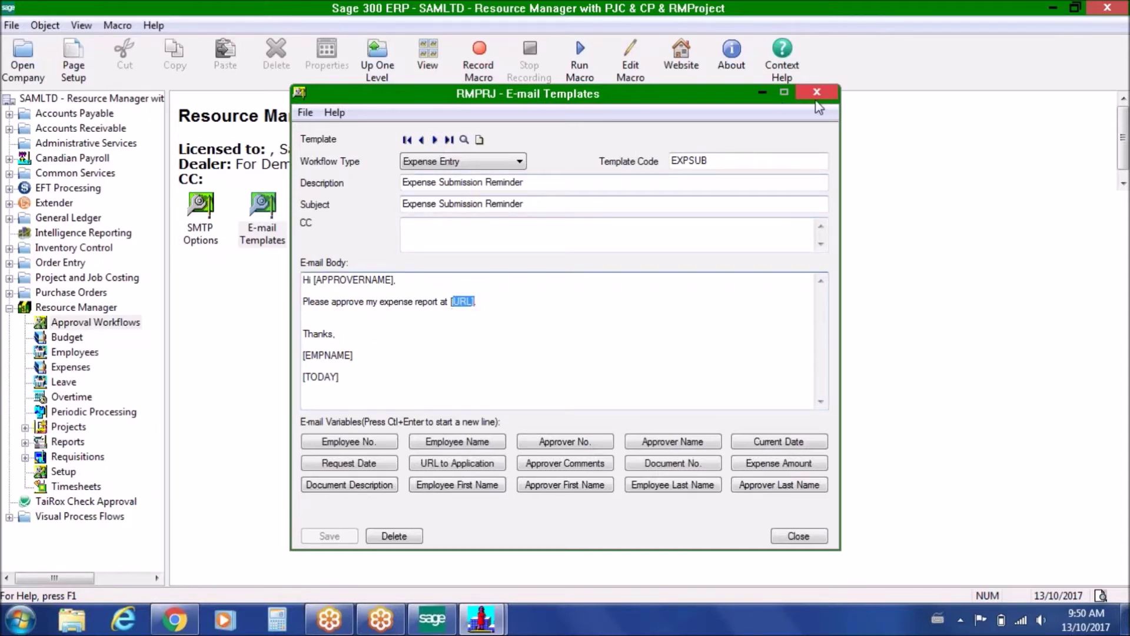
{"action": "left_click", "coordinate": [800, 537]}
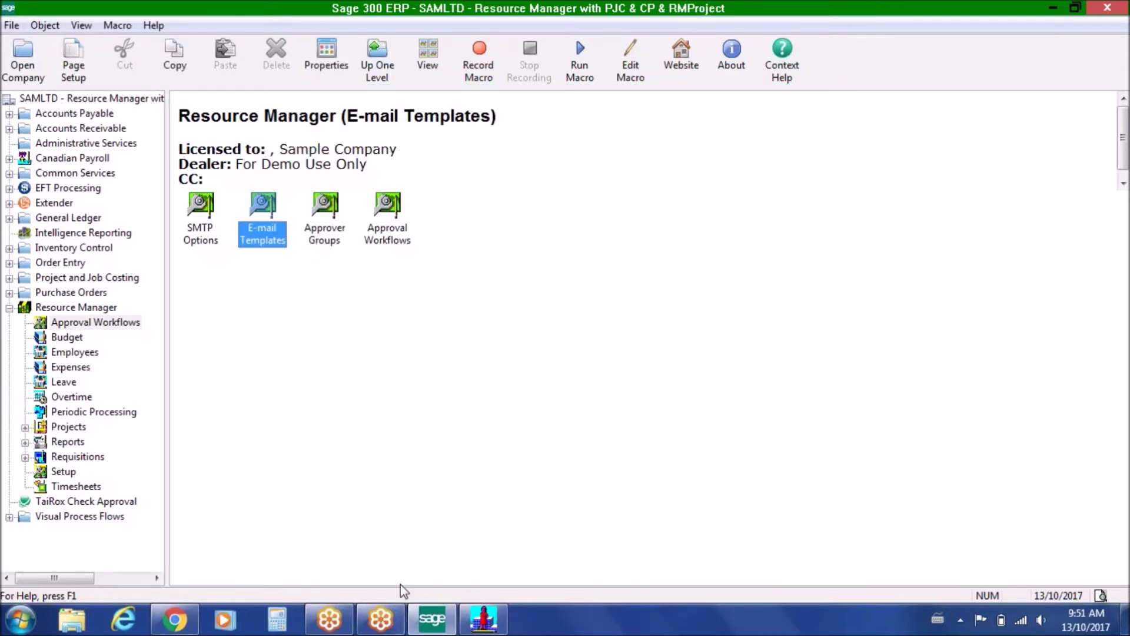
{"action": "left_click", "coordinate": [187, 619]}
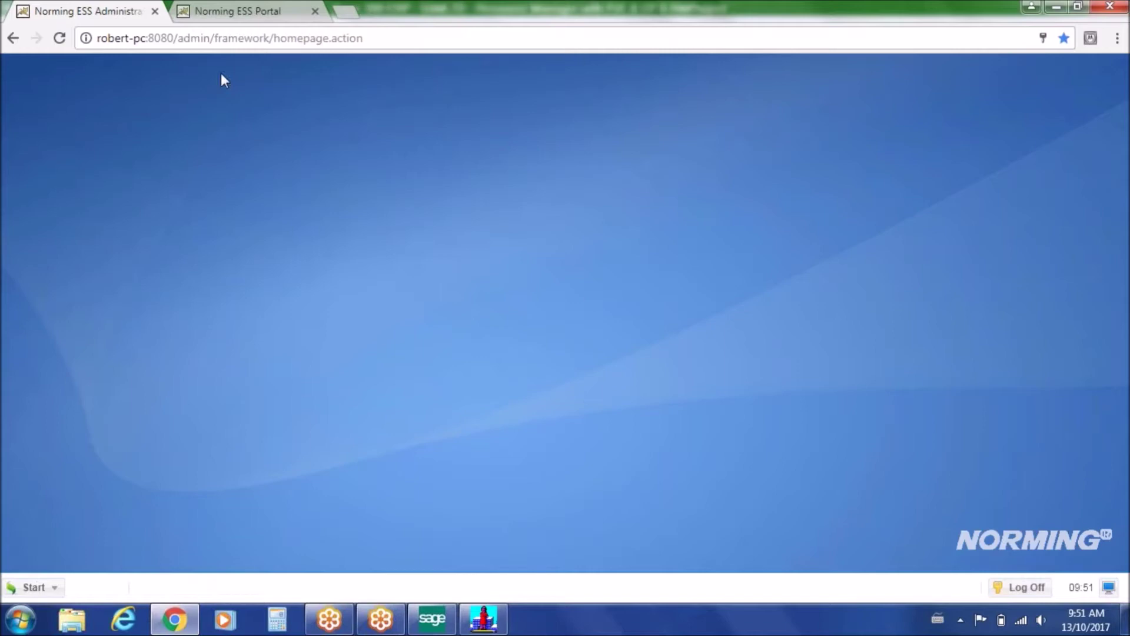
- Open EV000065 for review, download and view its receipt attachment, then return to its lines
{"action": "left_click", "coordinate": [238, 18]}
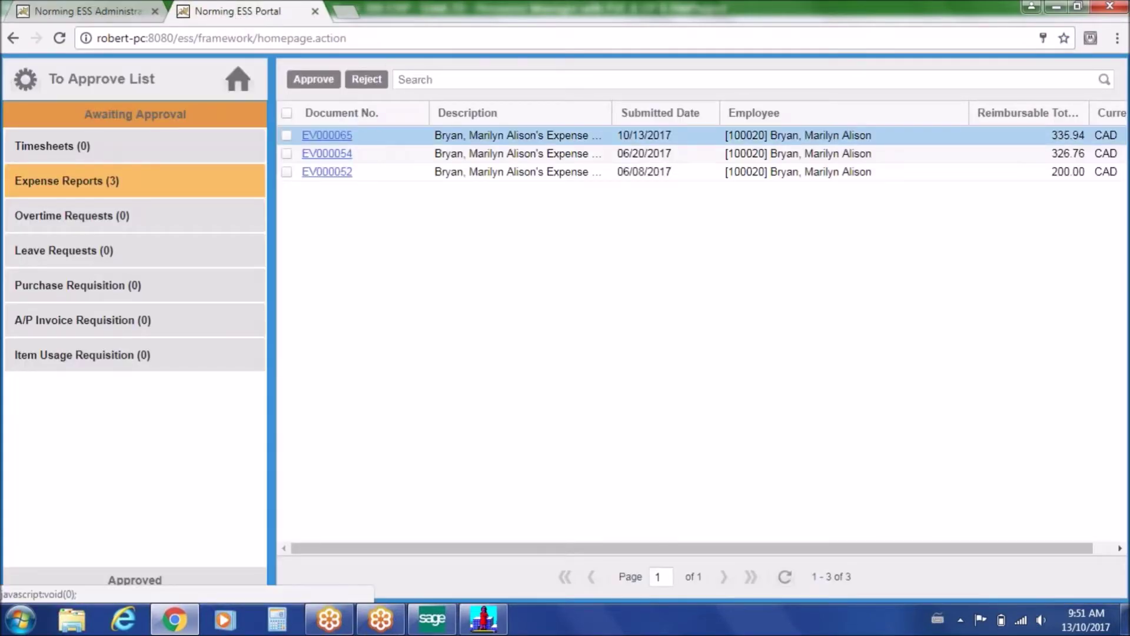
{"action": "left_click", "coordinate": [352, 137]}
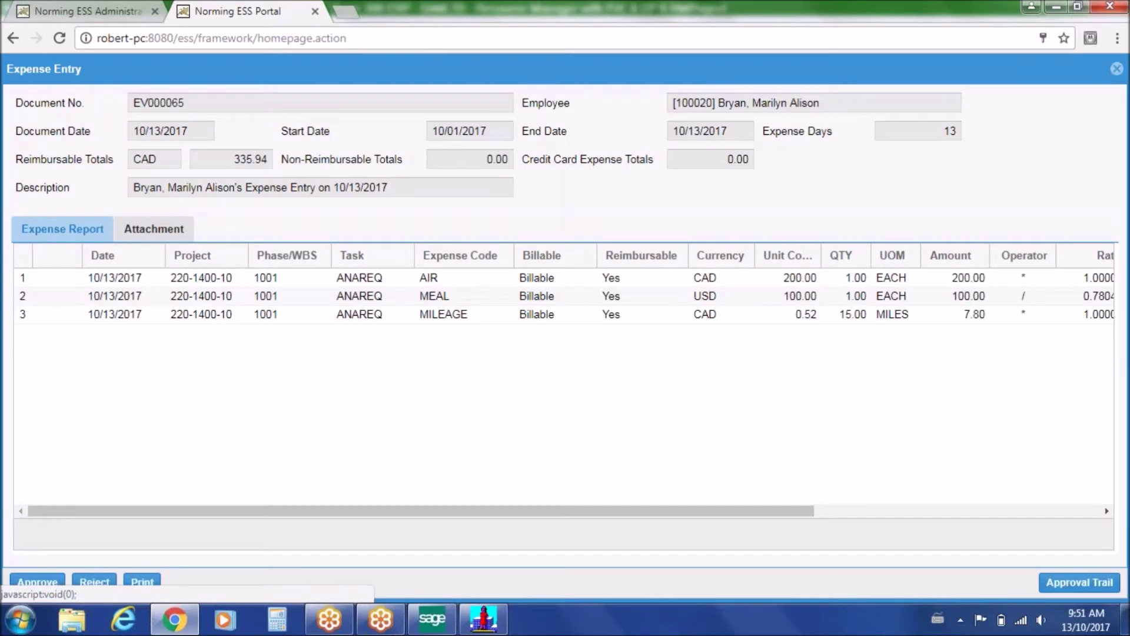
{"action": "left_click", "coordinate": [135, 231]}
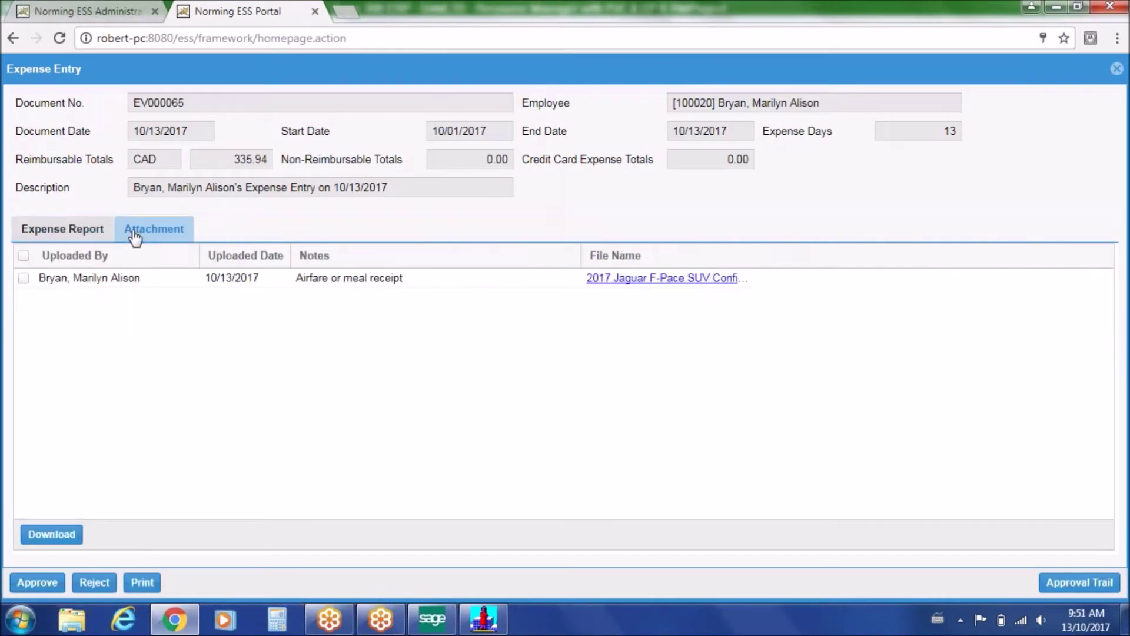
{"action": "left_click", "coordinate": [608, 289]}
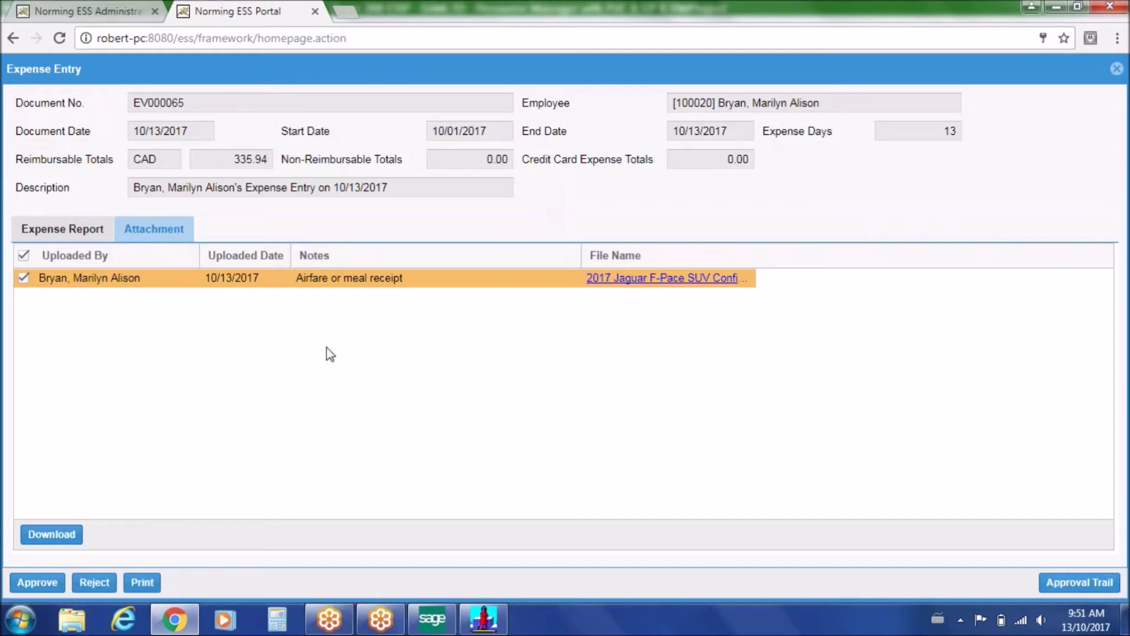
{"action": "left_click", "coordinate": [63, 536]}
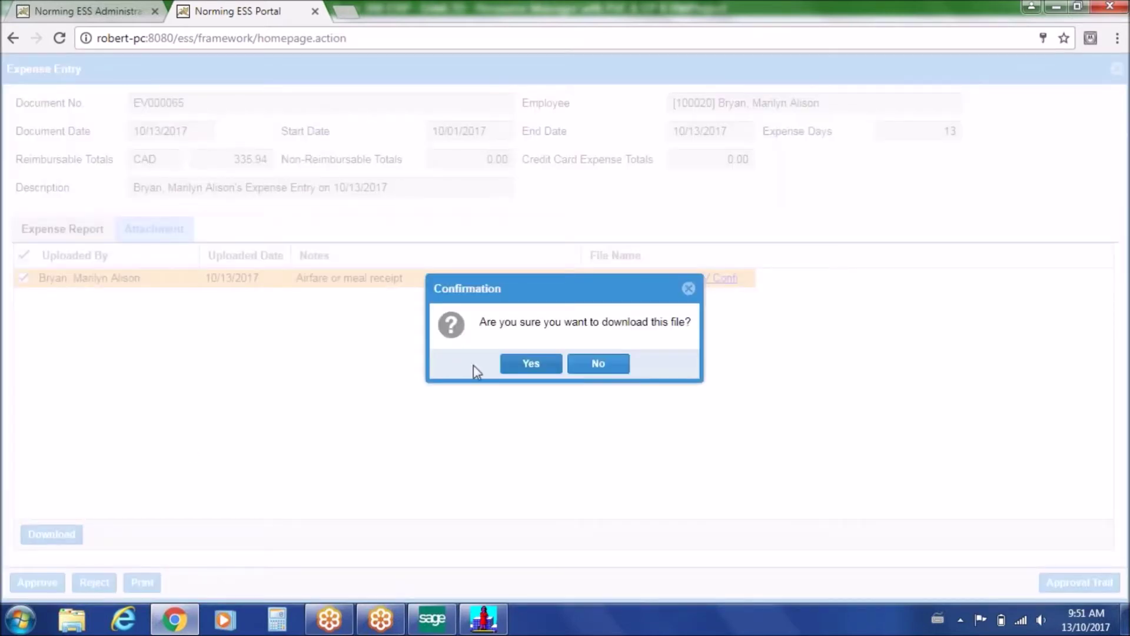
{"action": "left_click", "coordinate": [518, 367]}
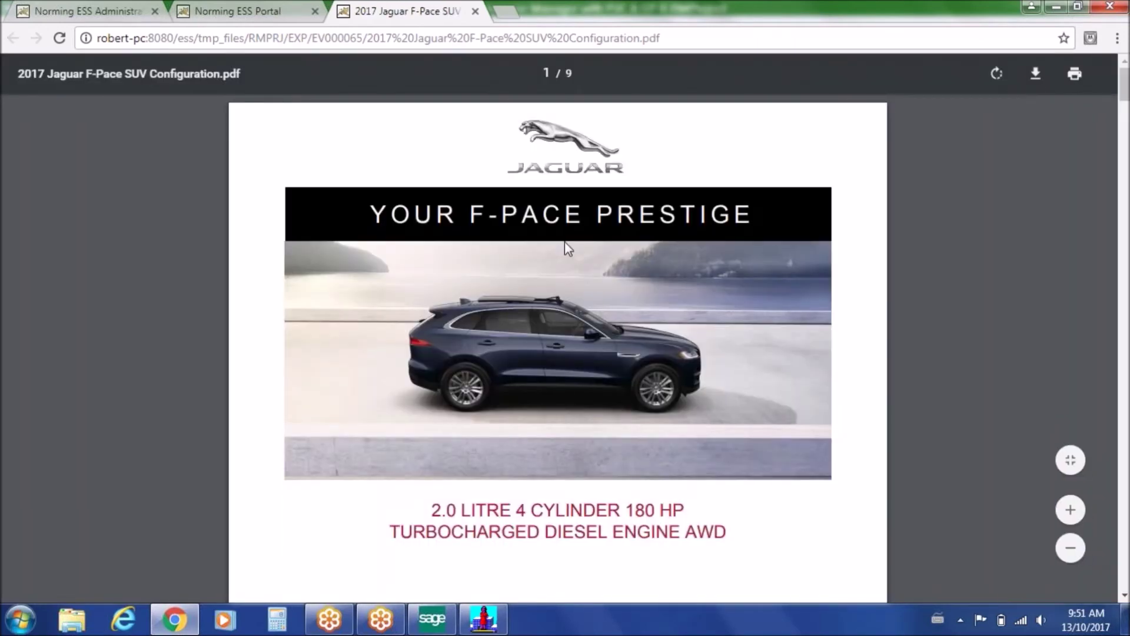
{"action": "left_click", "coordinate": [475, 11]}
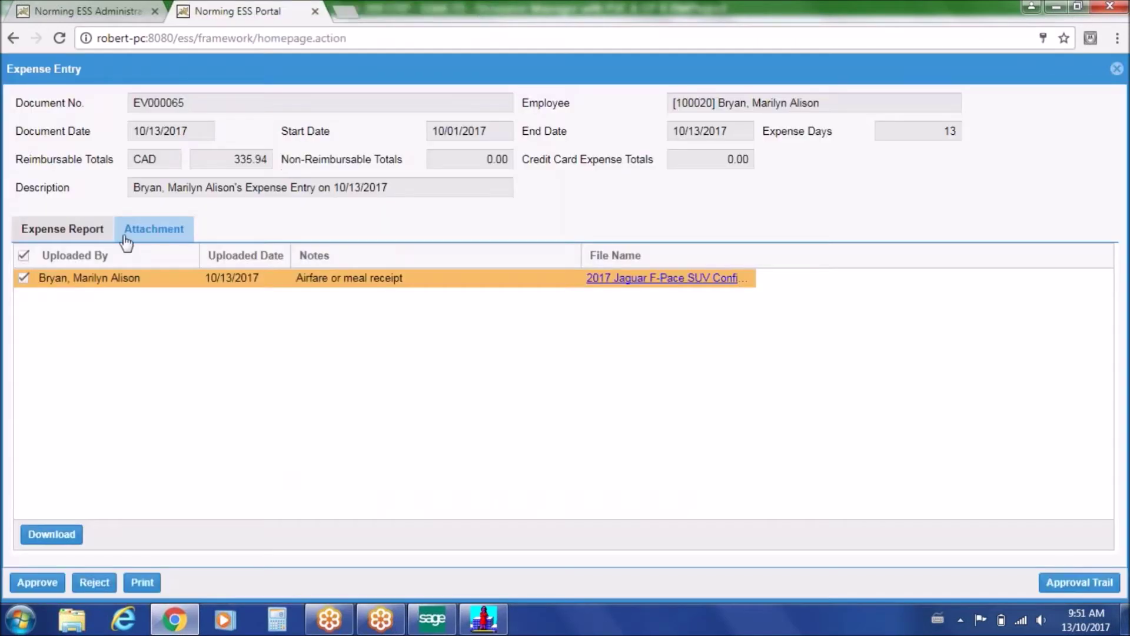
{"action": "left_click", "coordinate": [98, 232]}
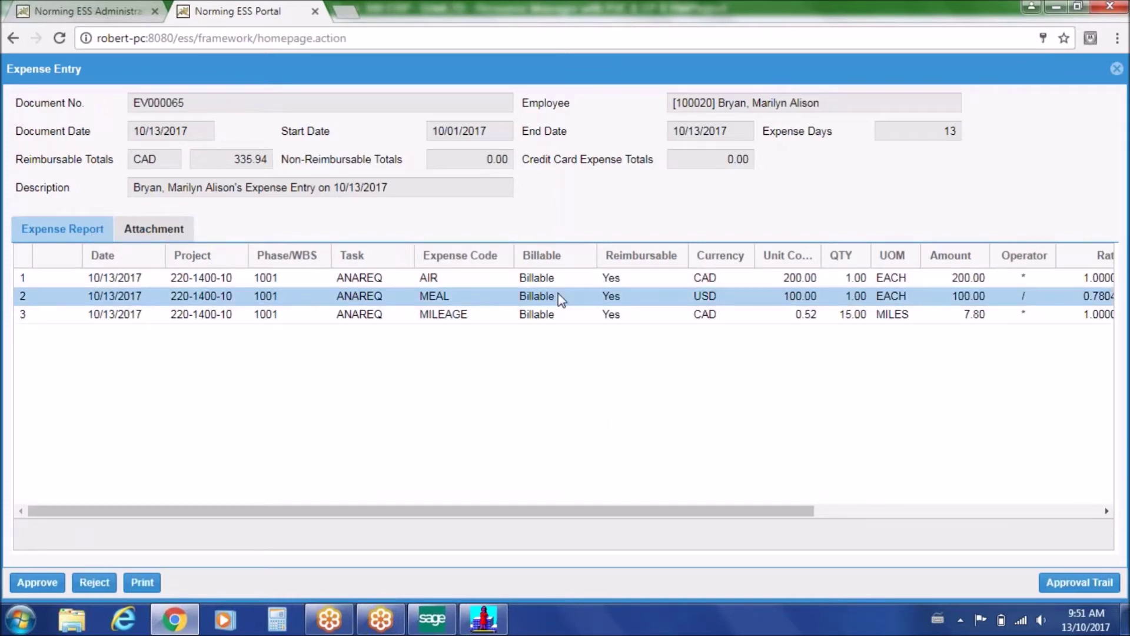
{"action": "left_click_drag", "start_coordinate": [562, 508], "coordinate": [288, 519]}
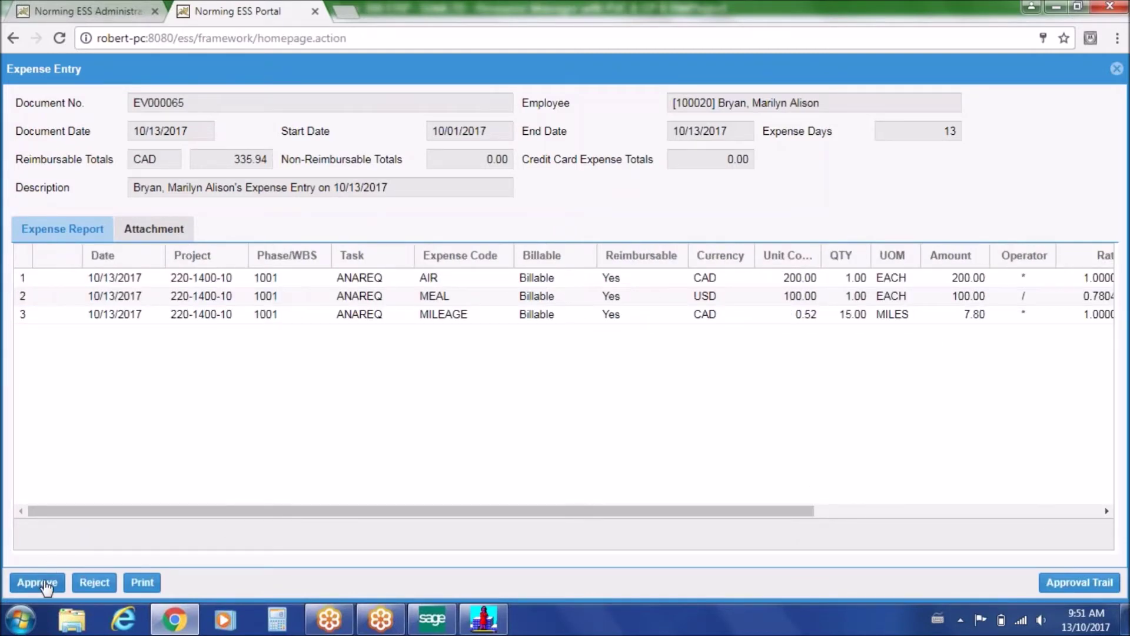
- Approve expense report EV000065 with the comment 'OK'
{"action": "left_click", "coordinate": [39, 584]}
{"action": "type", "text": "OK"}
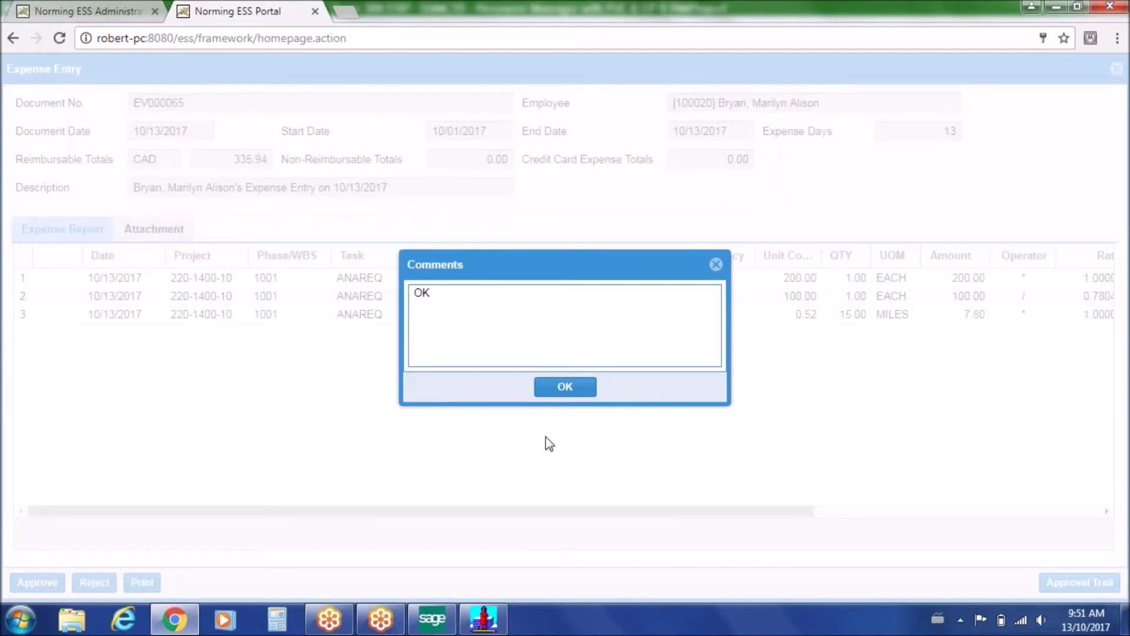
{"action": "left_click", "coordinate": [565, 387]}
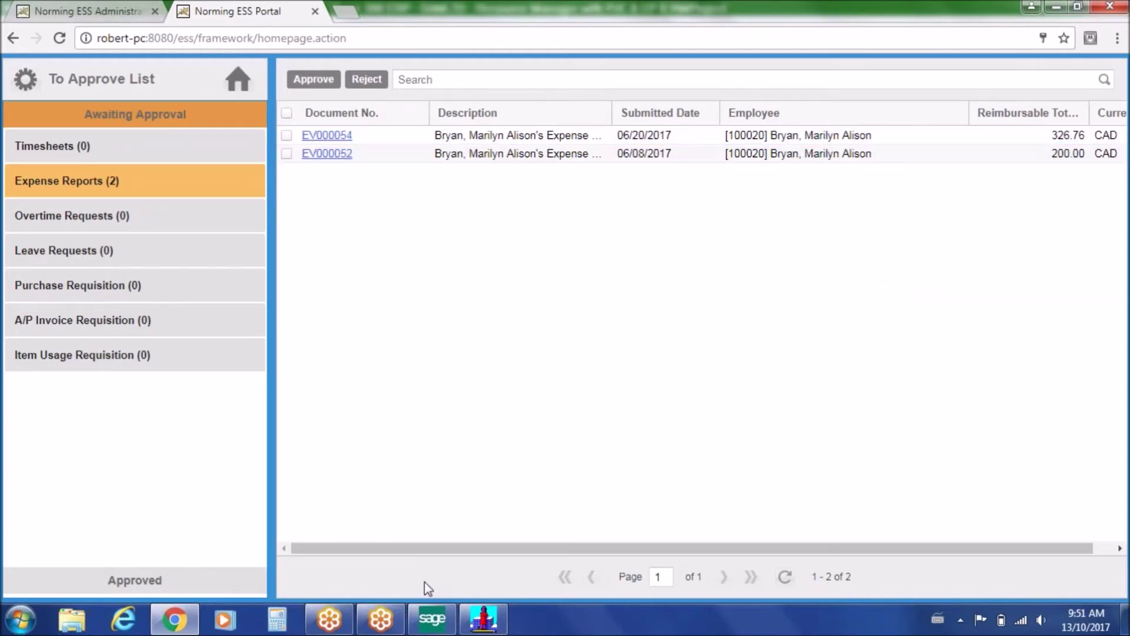
{"action": "left_click", "coordinate": [433, 621]}
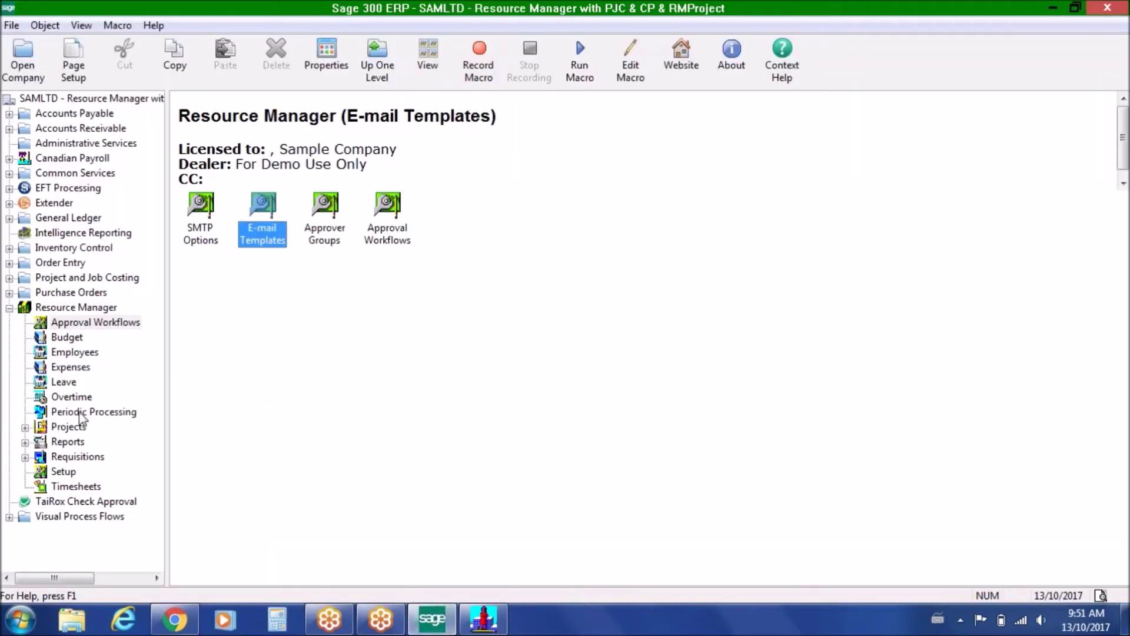
- Transfer the approved ESS documents into new expense batch 56 and open it to document EV000065
{"action": "left_click", "coordinate": [77, 367]}
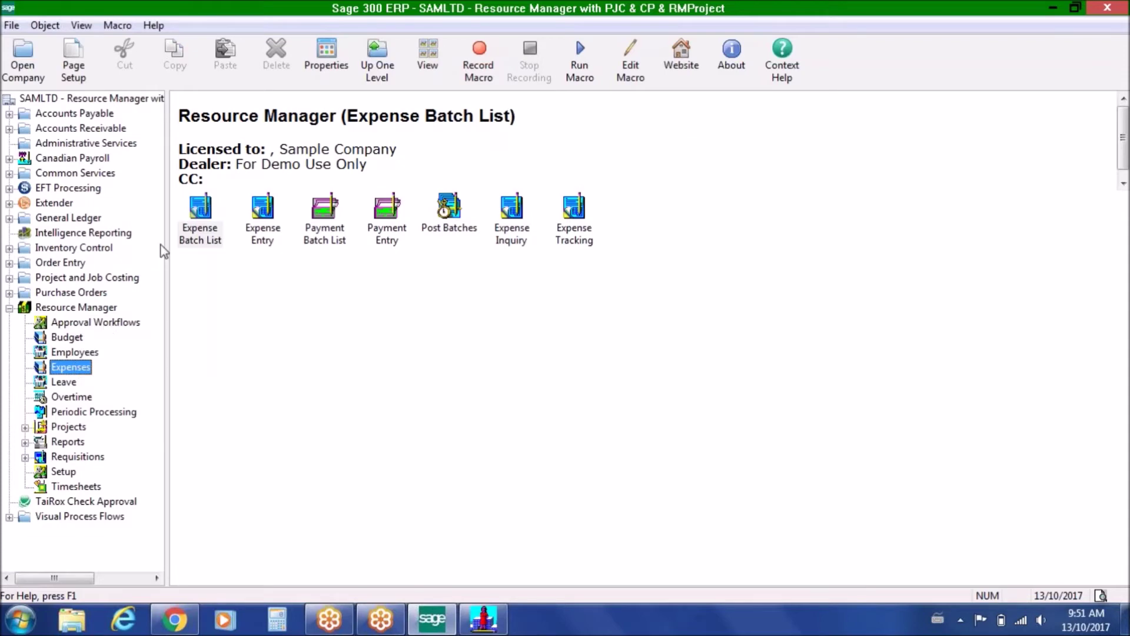
{"action": "double_click", "coordinate": [203, 232]}
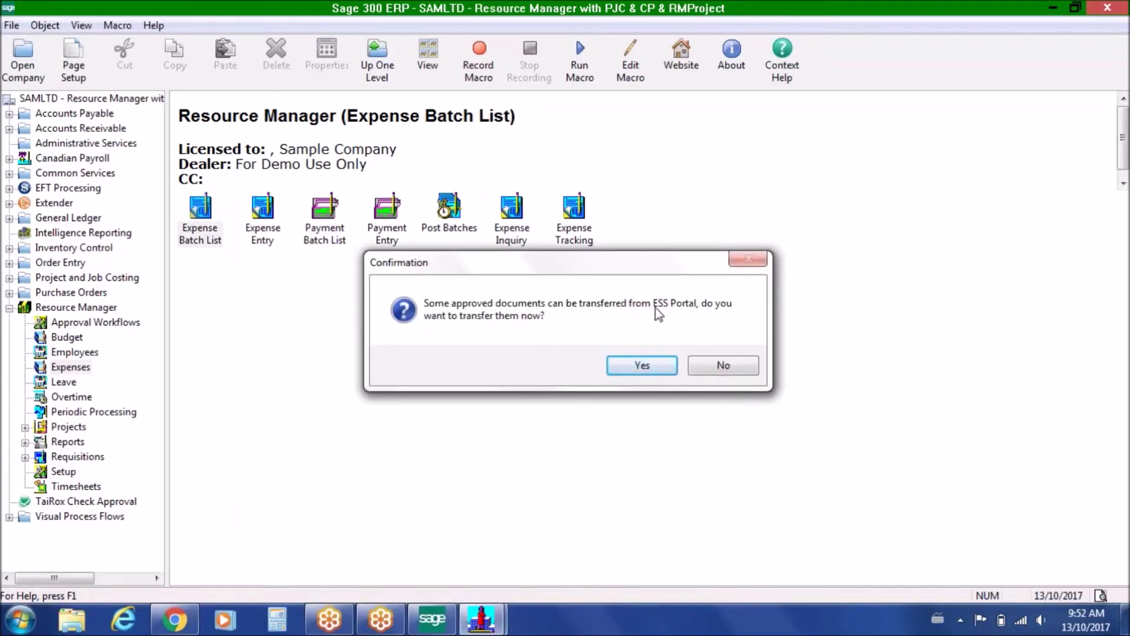
{"action": "left_click", "coordinate": [646, 363]}
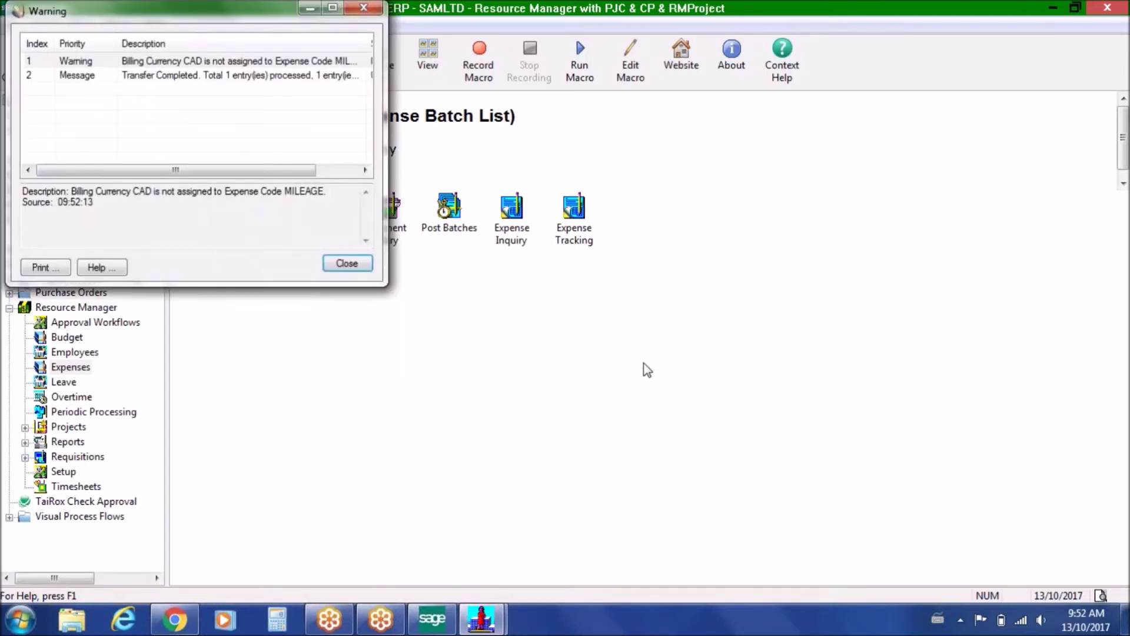
{"action": "left_click", "coordinate": [356, 263]}
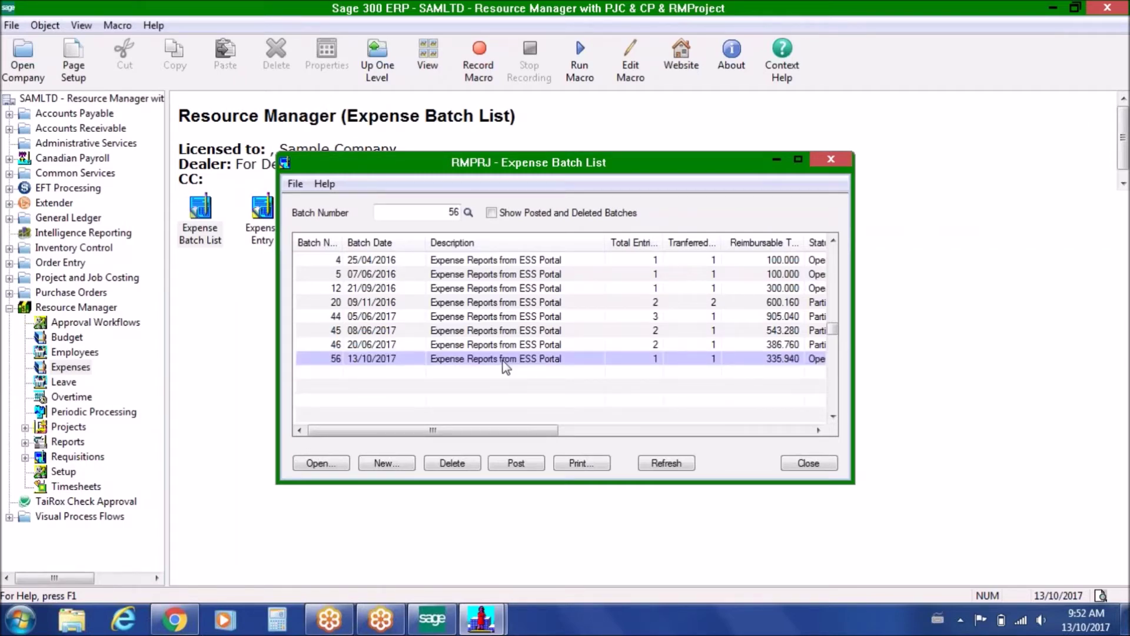
{"action": "double_click", "coordinate": [505, 360]}
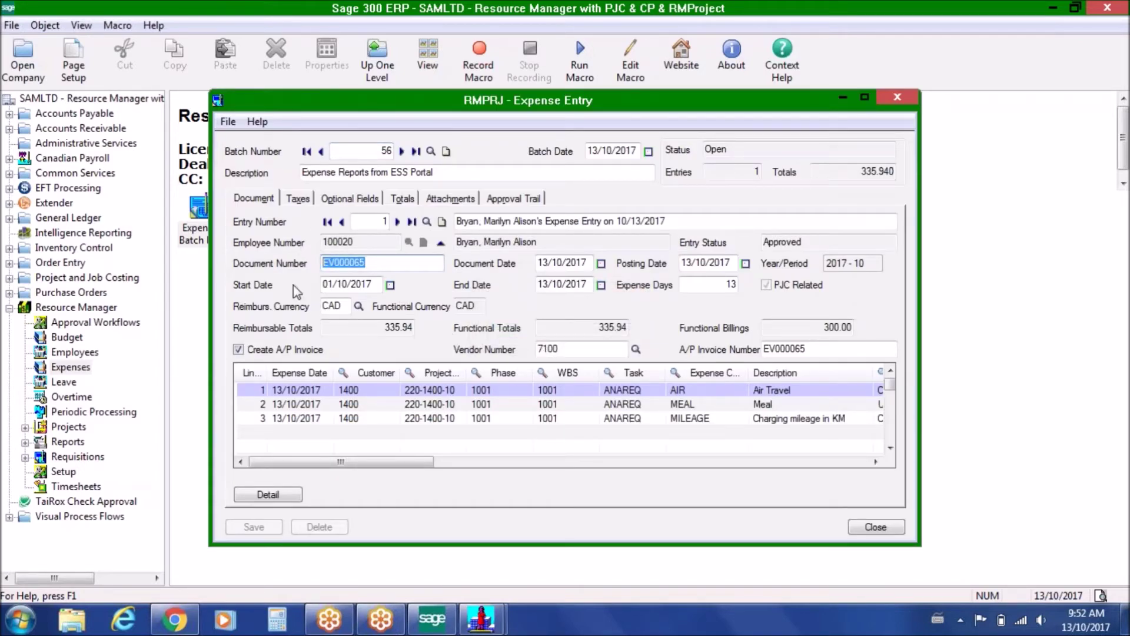
{"action": "left_click", "coordinate": [832, 349]}
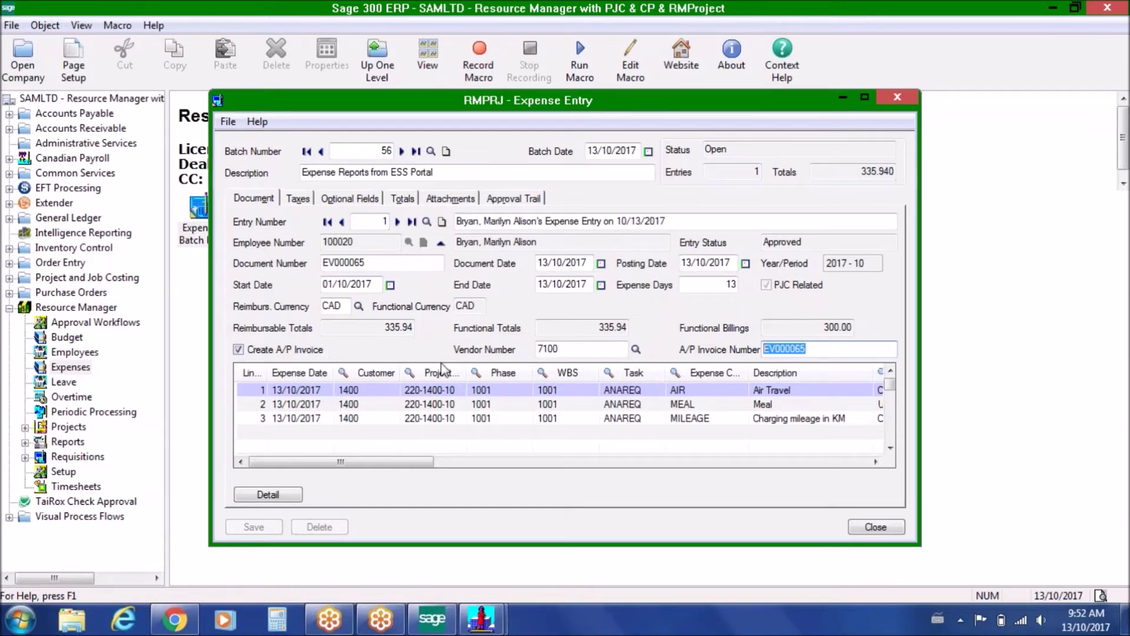
{"action": "left_click", "coordinate": [572, 349]}
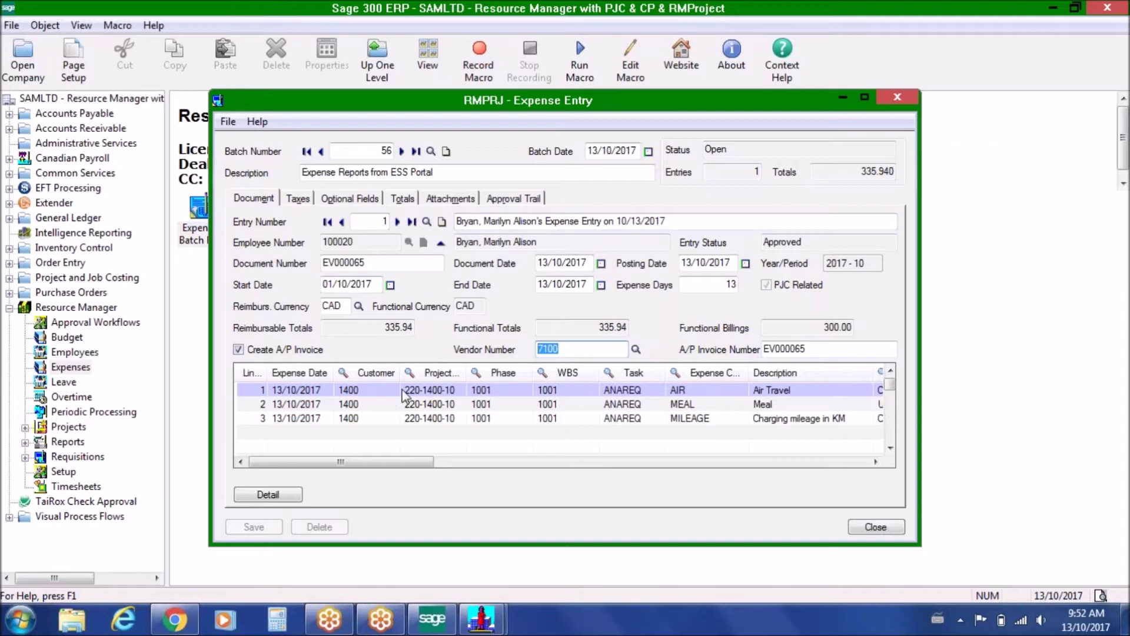
{"action": "left_click_drag", "start_coordinate": [425, 465], "coordinate": [521, 471]}
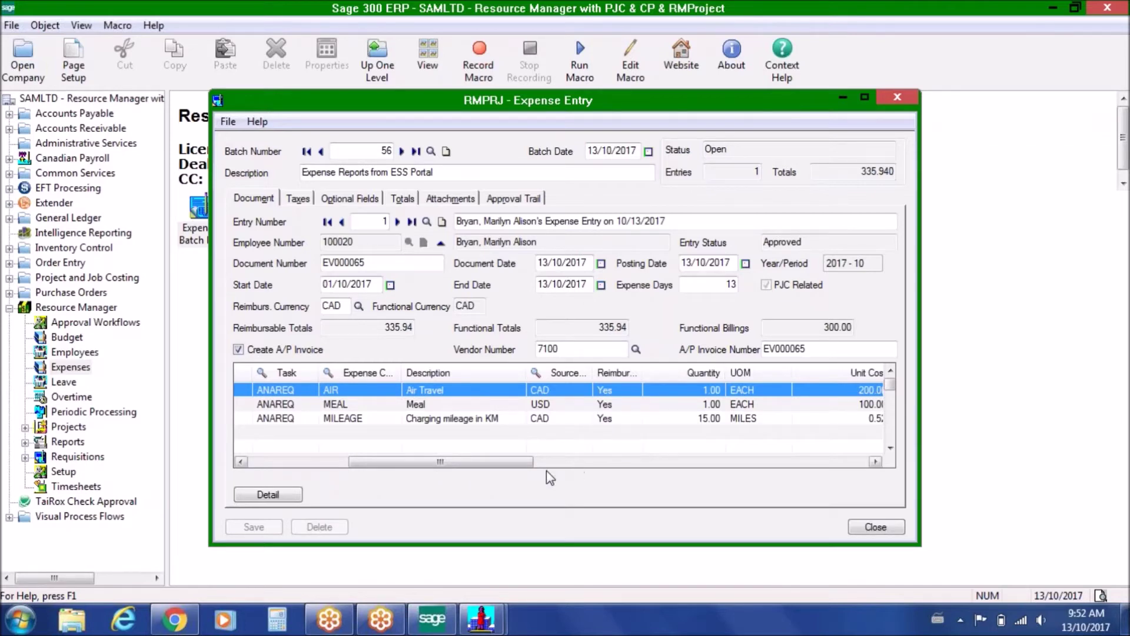
{"action": "left_click_drag", "start_coordinate": [522, 465], "coordinate": [642, 466]}
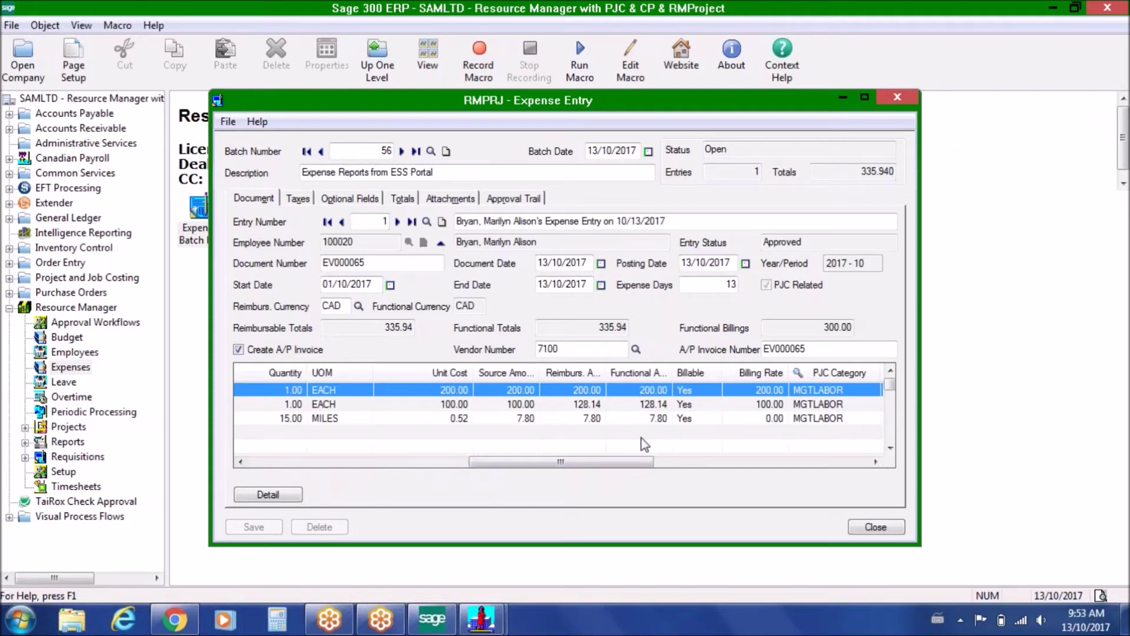
{"action": "left_click_drag", "start_coordinate": [643, 466], "coordinate": [787, 468]}
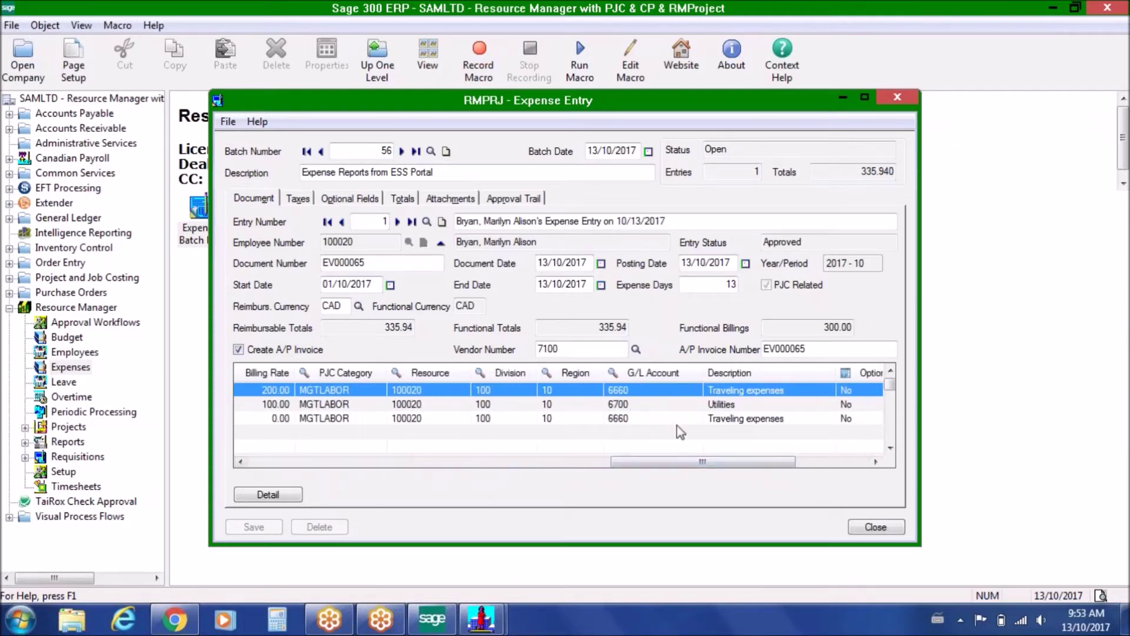
{"action": "left_click", "coordinate": [695, 394]}
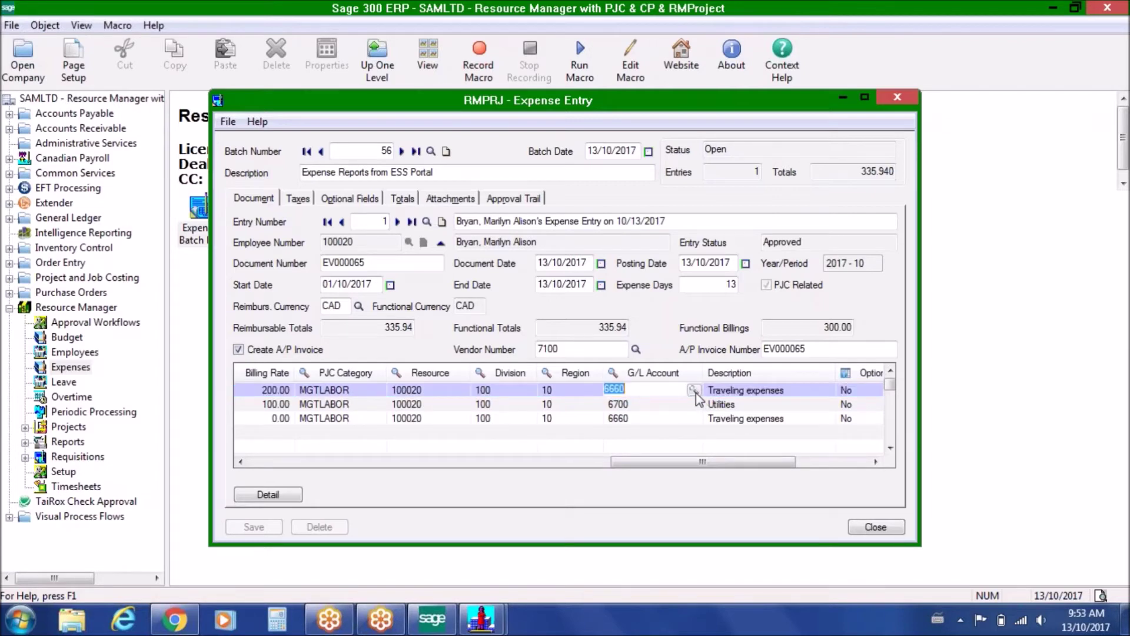
{"action": "left_click", "coordinate": [695, 391]}
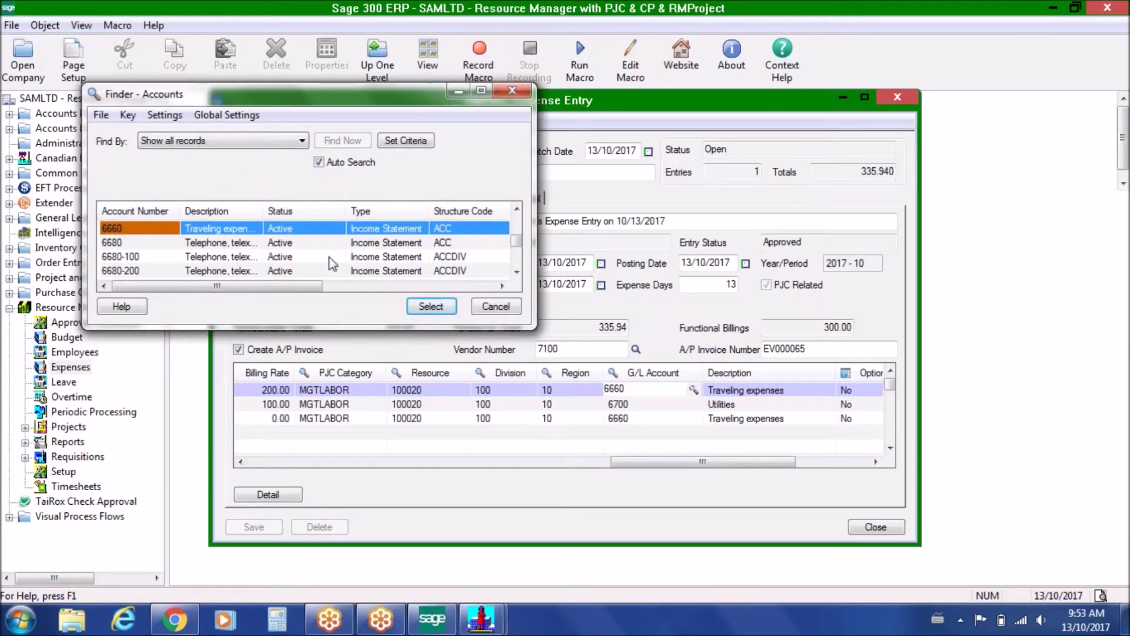
{"action": "left_click", "coordinate": [494, 306]}
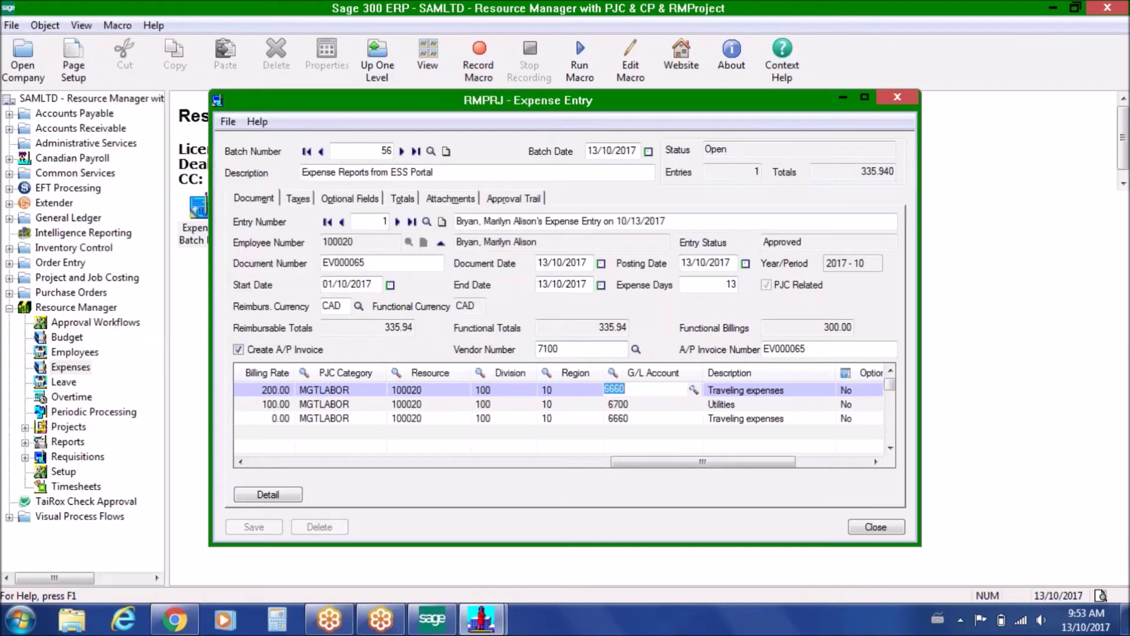
{"action": "left_click_drag", "start_coordinate": [665, 460], "coordinate": [274, 464]}
{"action": "left_click", "coordinate": [275, 495]}
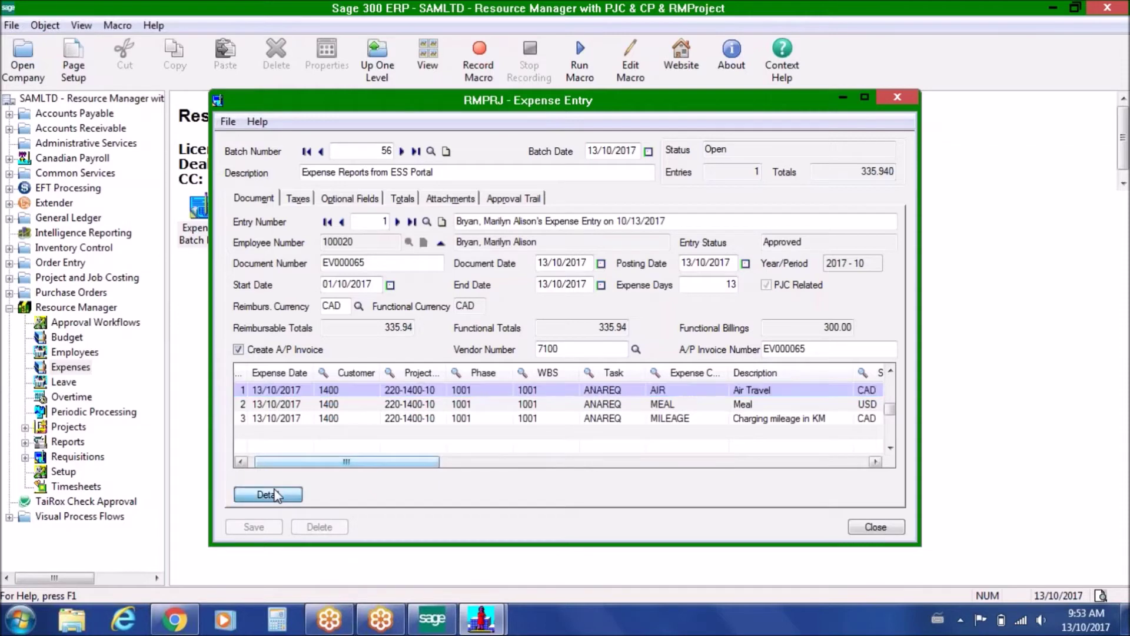
{"action": "left_click", "coordinate": [388, 233]}
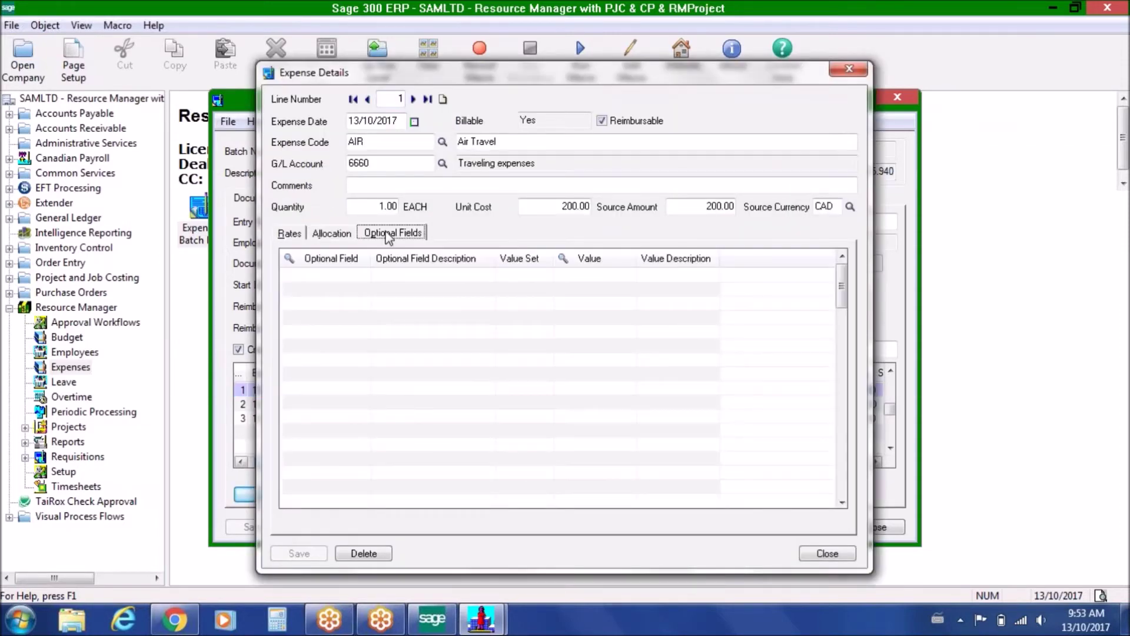
{"action": "left_click", "coordinate": [332, 233]}
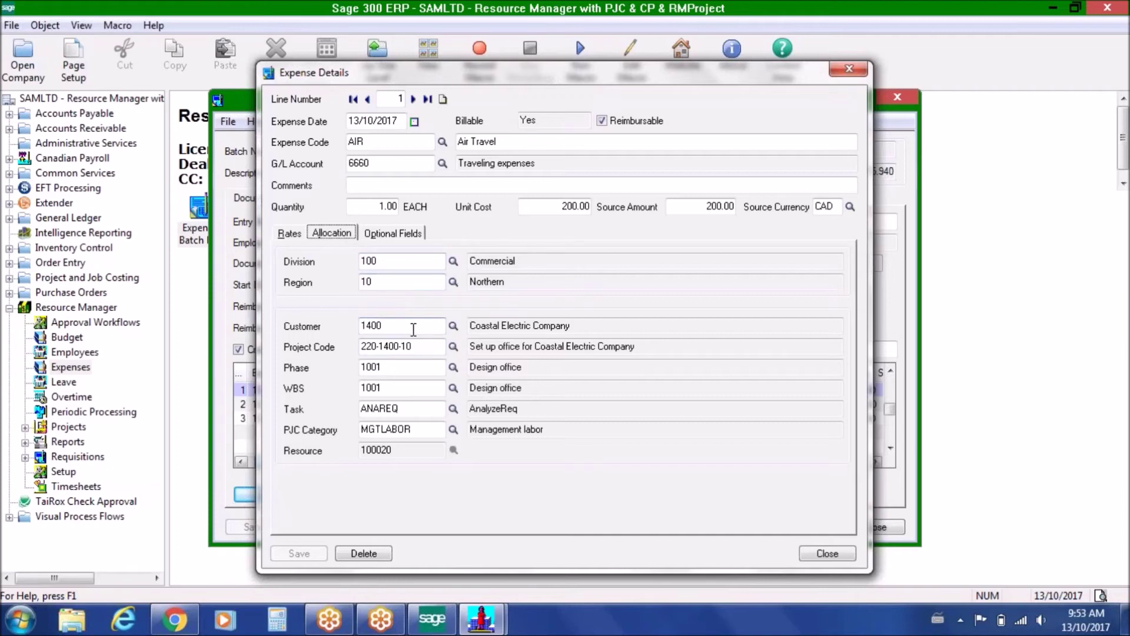
{"action": "left_click", "coordinate": [290, 235]}
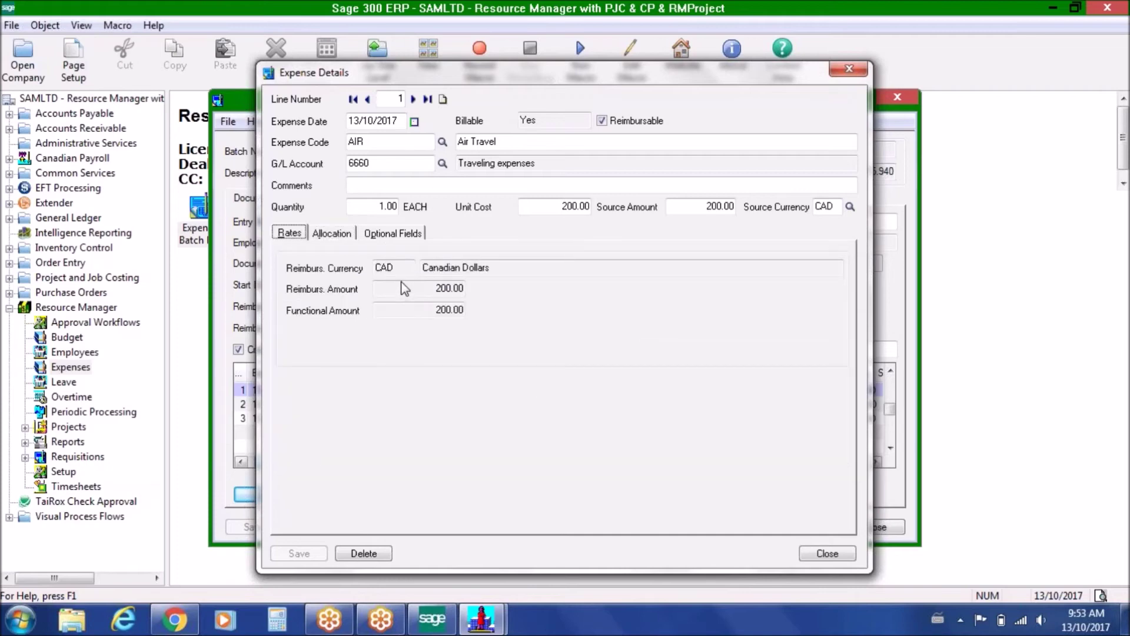
{"action": "left_click", "coordinate": [359, 163]}
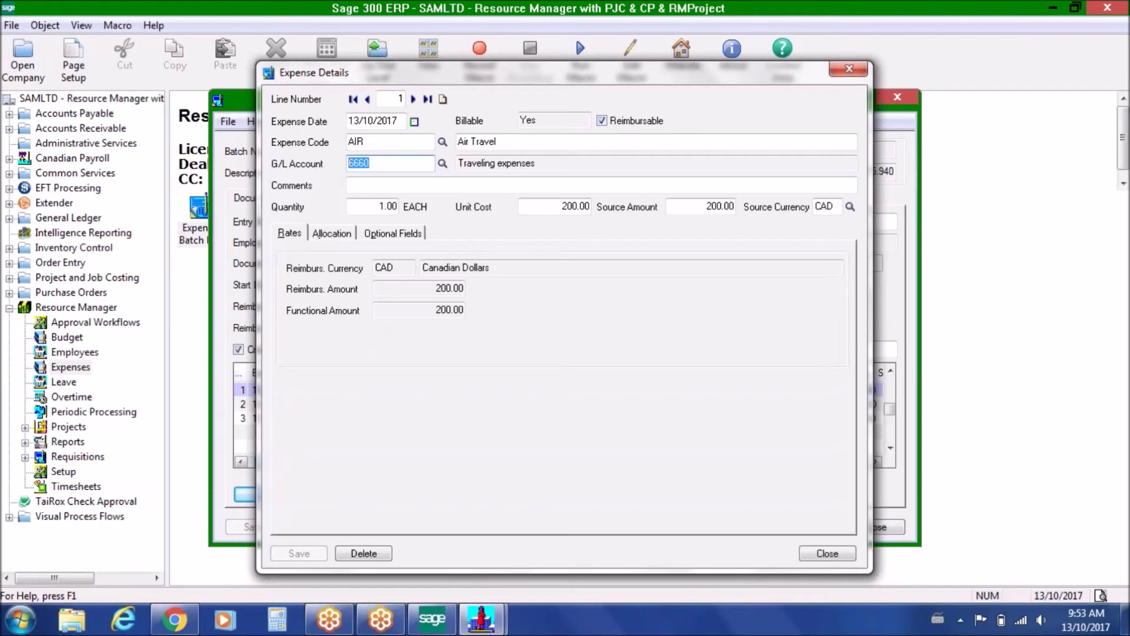
{"action": "left_click", "coordinate": [816, 553]}
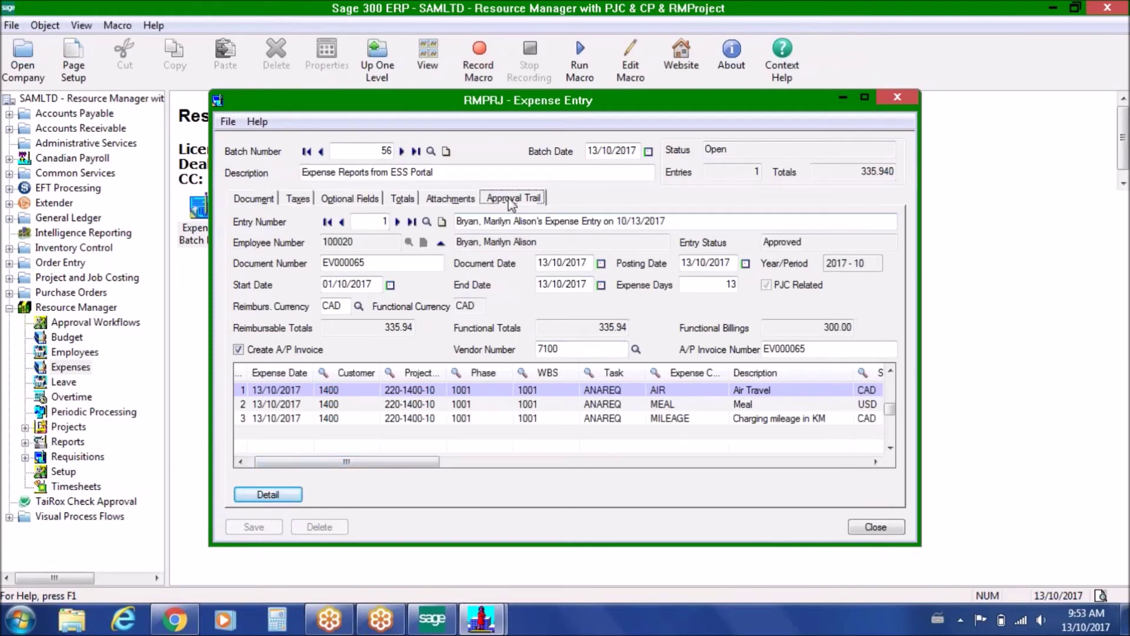
- Review the entry's approval trail and preview its attached PDF
{"action": "left_click", "coordinate": [511, 200]}
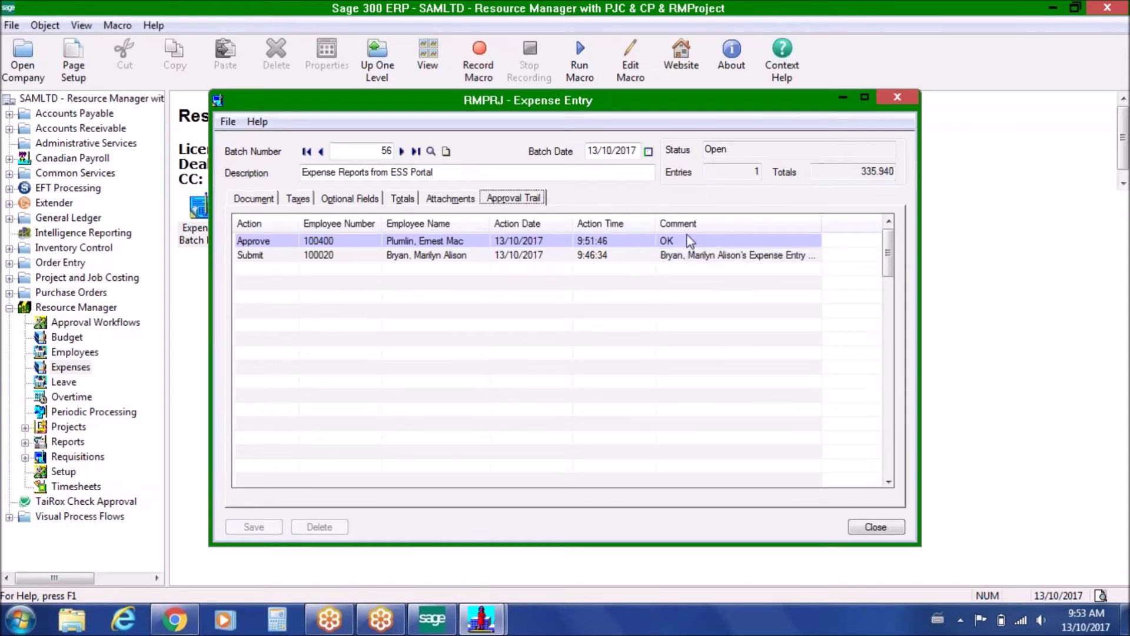
{"action": "left_click", "coordinate": [464, 202]}
{"action": "left_click", "coordinate": [272, 496]}
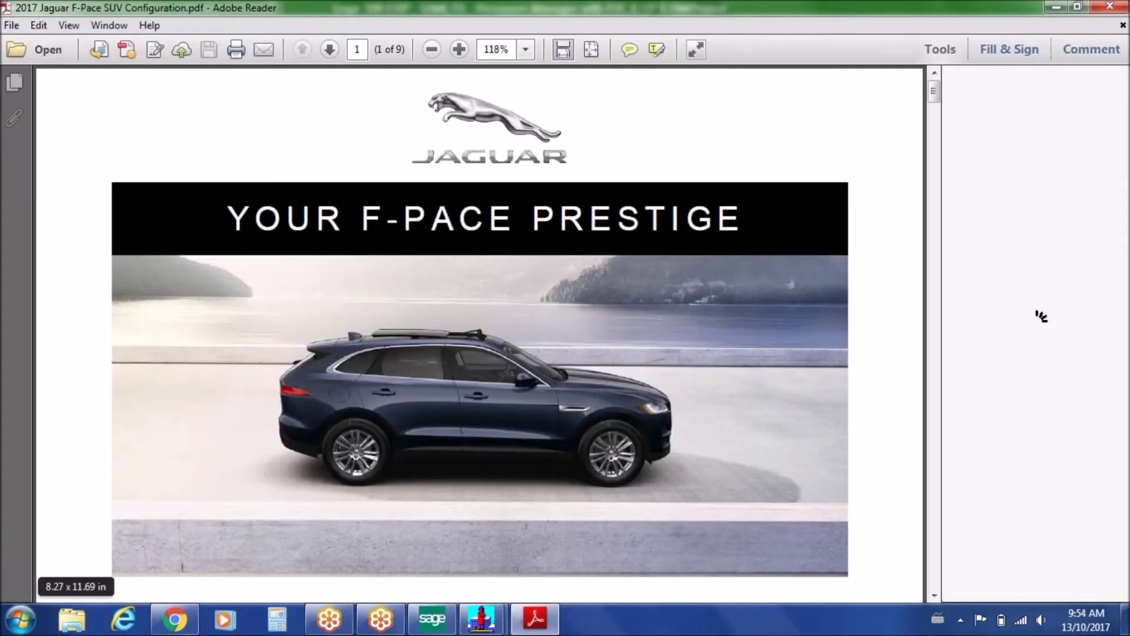
{"action": "left_click", "coordinate": [1122, 26]}
{"action": "left_click", "coordinate": [1110, 6]}
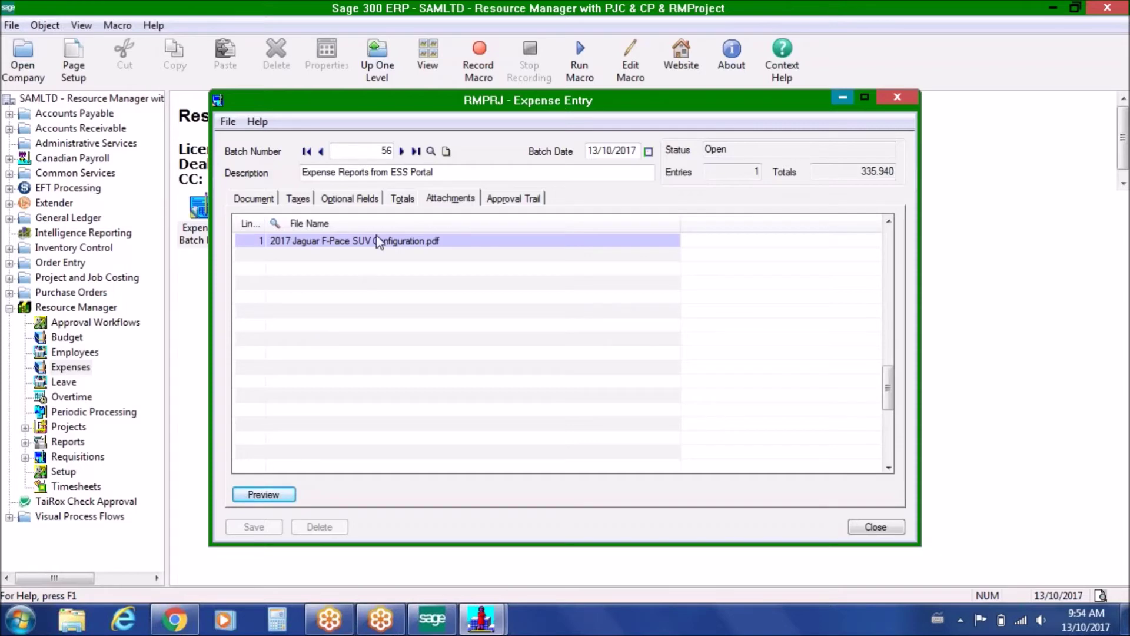
- Check the Totals, Optional Fields and Taxes tabs, then close the expense entry
{"action": "left_click", "coordinate": [402, 200]}
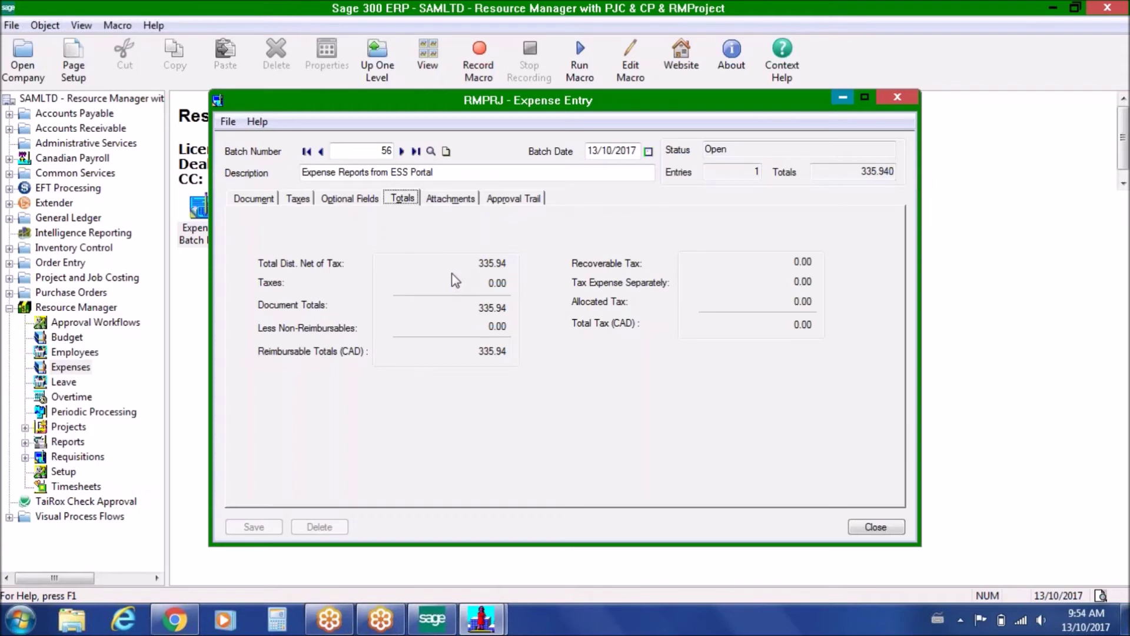
{"action": "left_click", "coordinate": [363, 201]}
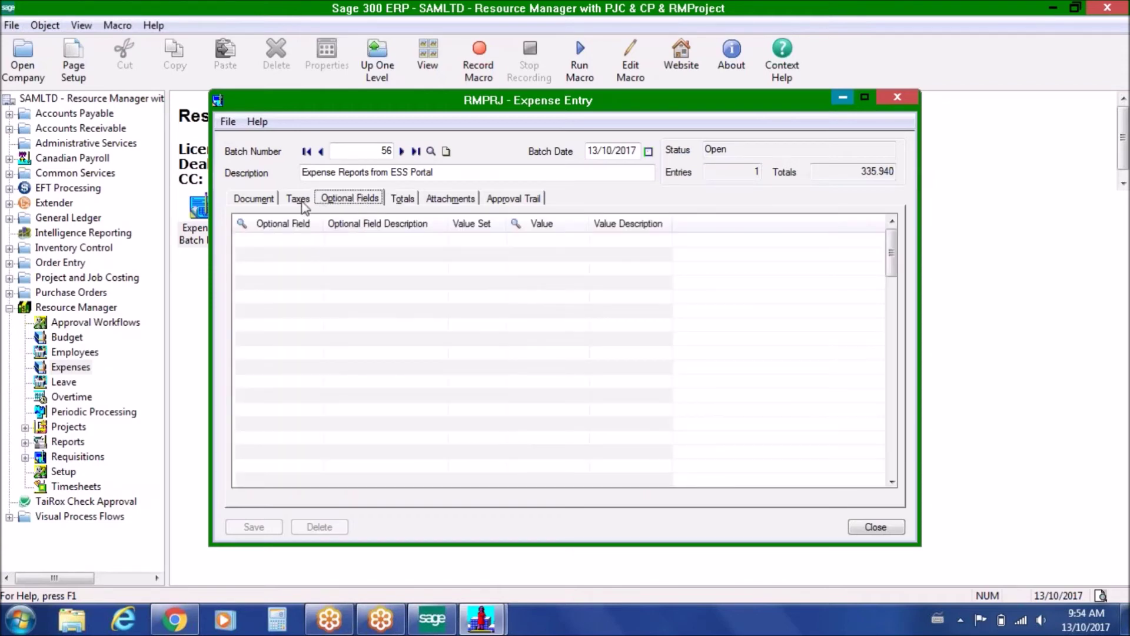
{"action": "left_click", "coordinate": [302, 201]}
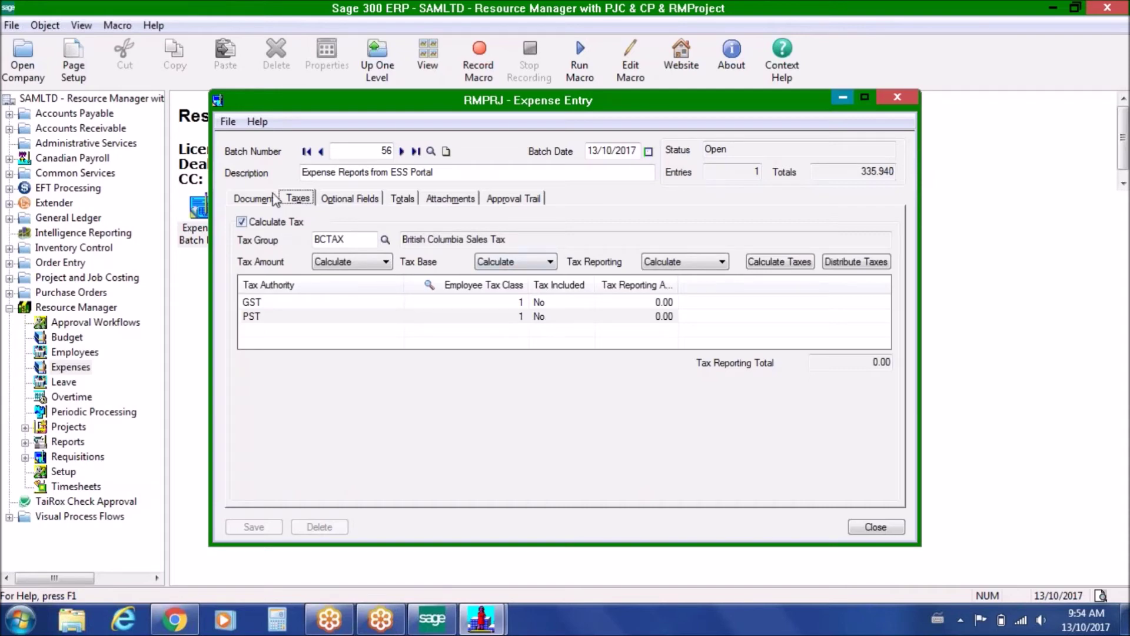
{"action": "left_click", "coordinate": [272, 200]}
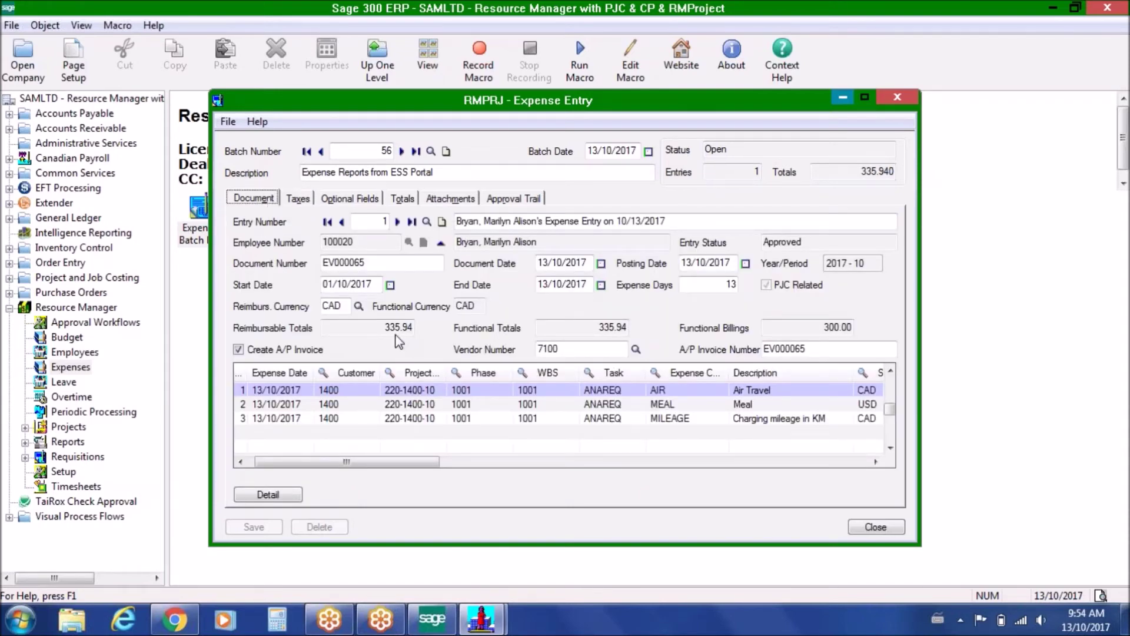
{"action": "left_click", "coordinate": [875, 527]}
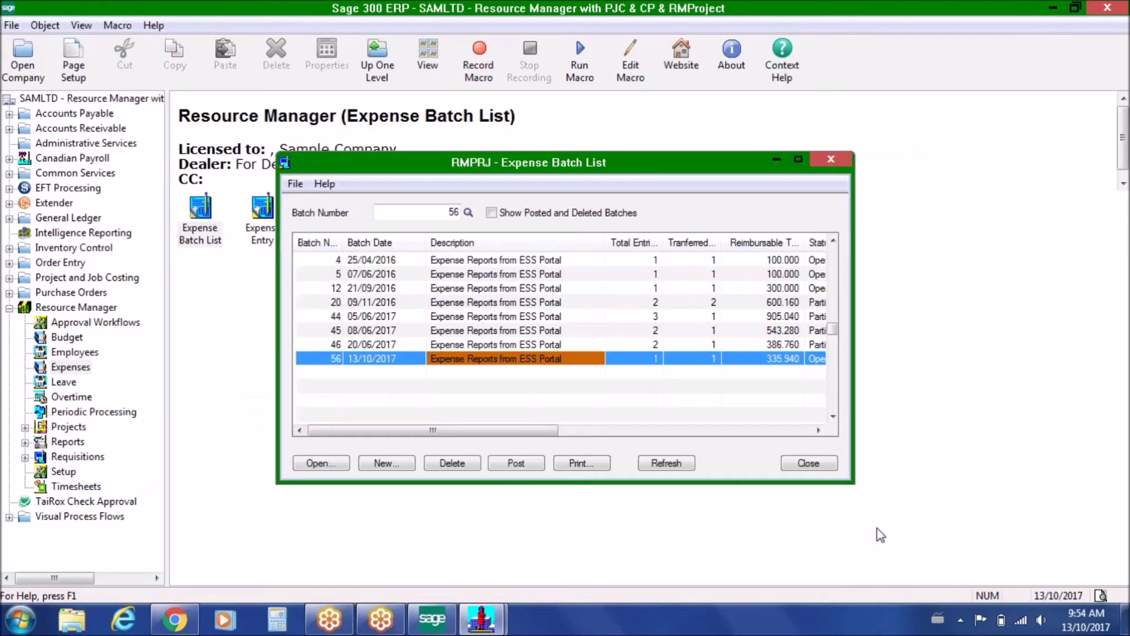
- Mark batch 56 Ready To Post and post it, creating an A/P invoice, G/L transaction and PJC timecard
{"action": "double_click", "coordinate": [818, 358]}
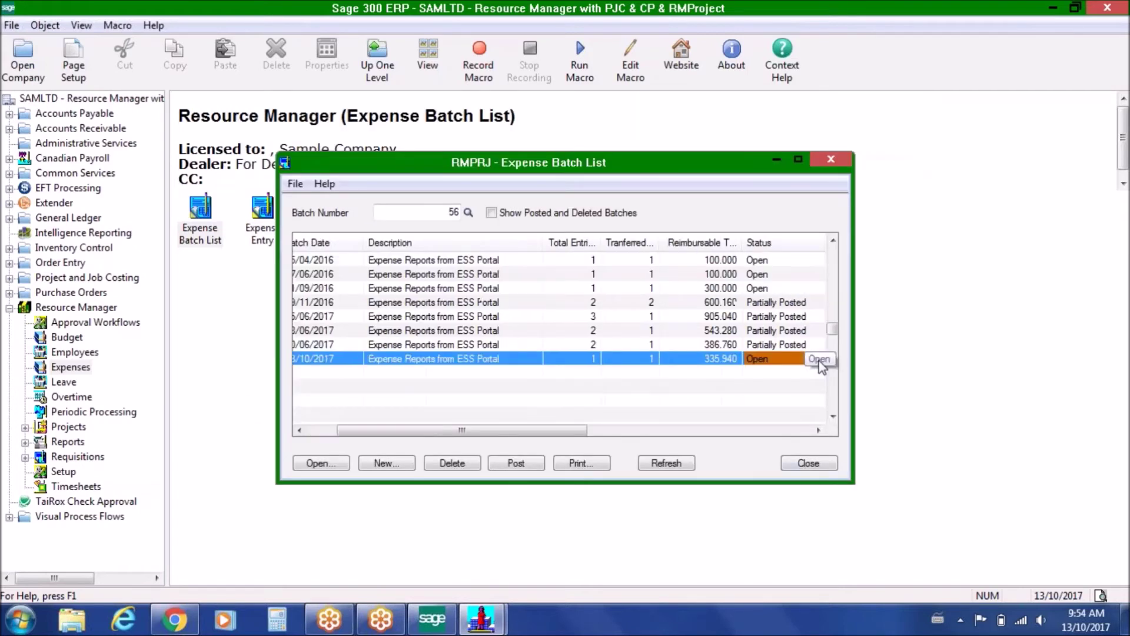
{"action": "left_click", "coordinate": [523, 465]}
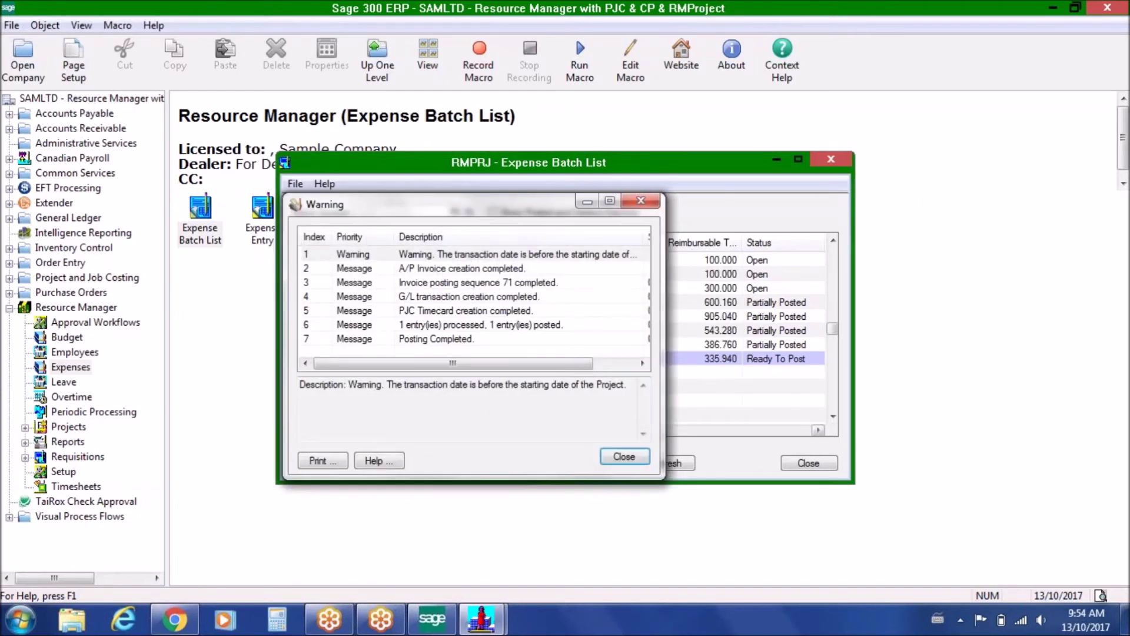
{"action": "left_click", "coordinate": [468, 270]}
{"action": "left_click", "coordinate": [454, 298]}
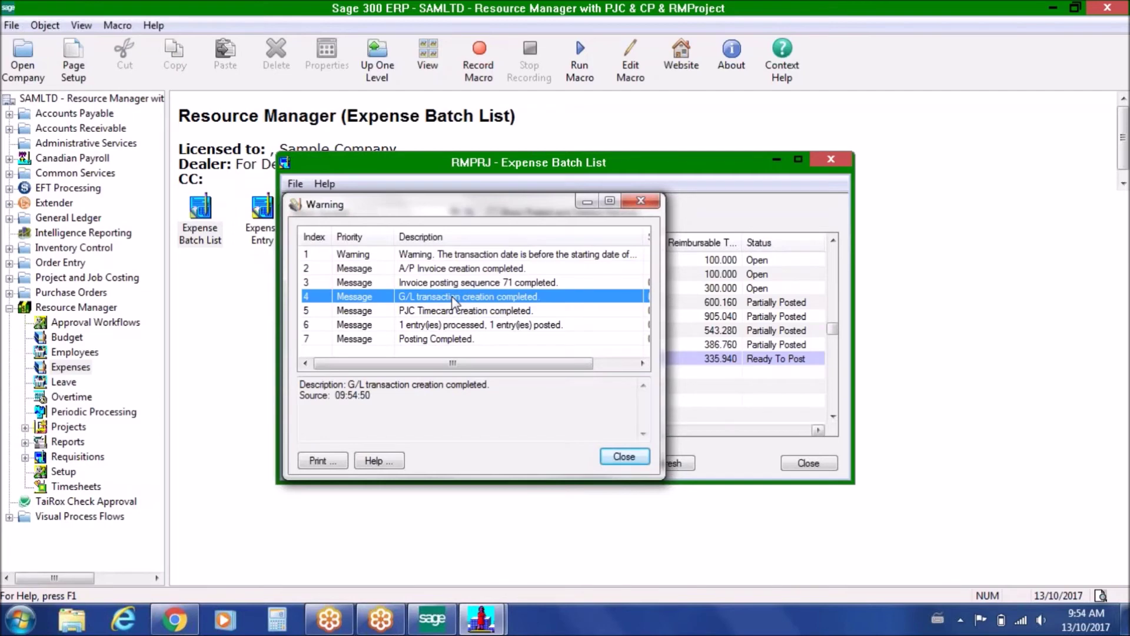
{"action": "left_click", "coordinate": [459, 315]}
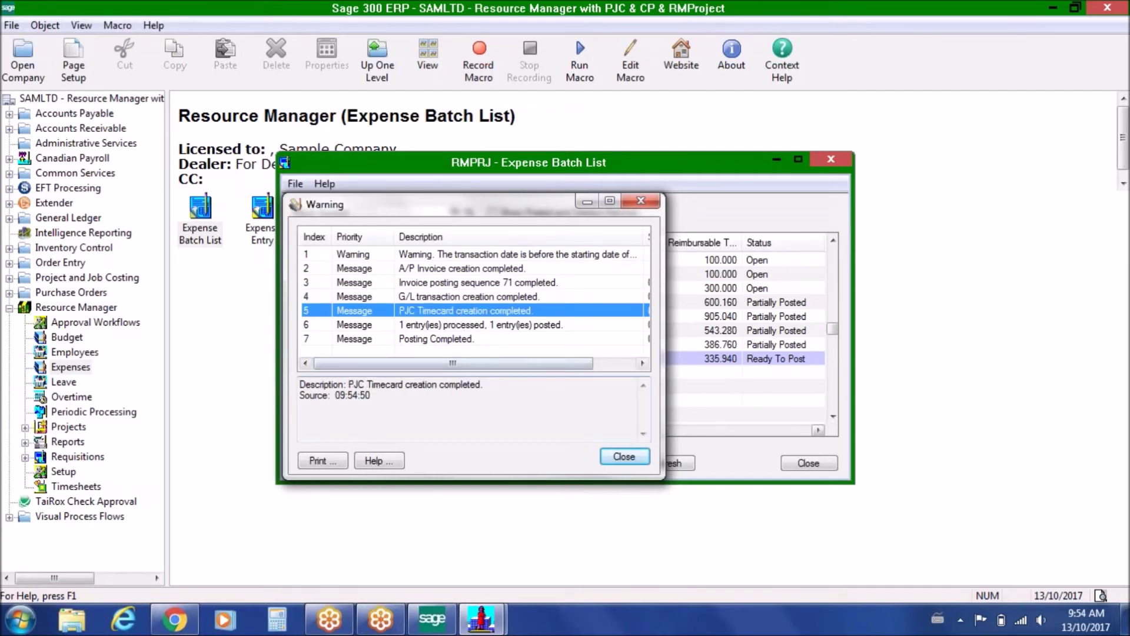
{"action": "left_click", "coordinate": [624, 456]}
{"action": "left_click", "coordinate": [808, 463]}
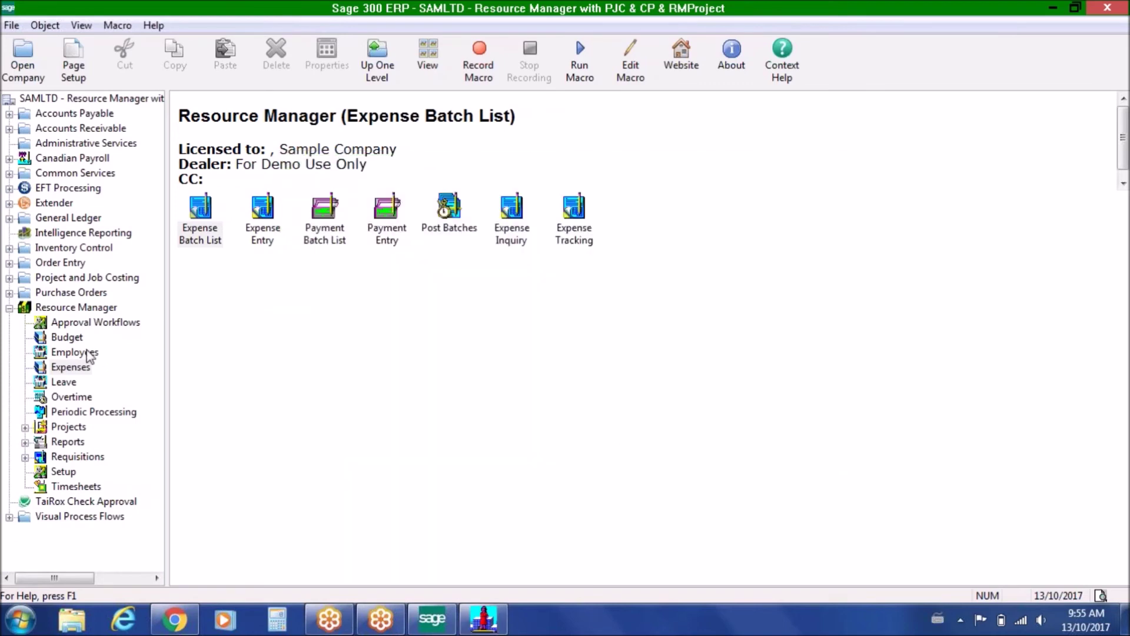
- Open PJC timecard 0074 for EV000065 and check its AIR, MEAL and MILEAGE lines totalling 335.94
{"action": "left_click", "coordinate": [9, 277]}
{"action": "left_click", "coordinate": [88, 366]}
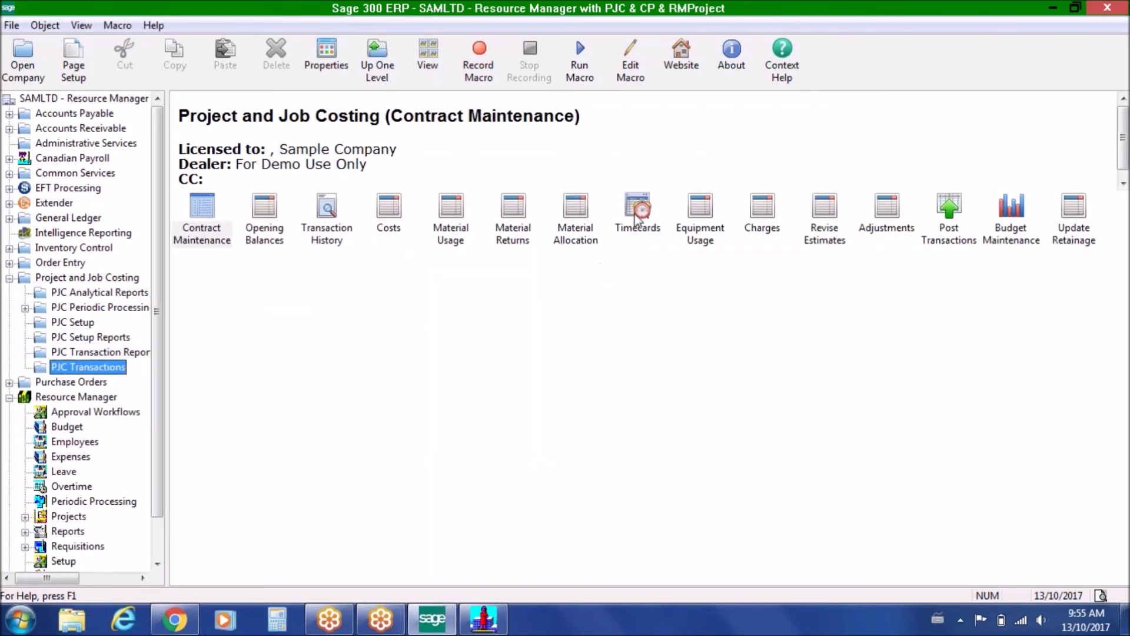
{"action": "double_click", "coordinate": [638, 212]}
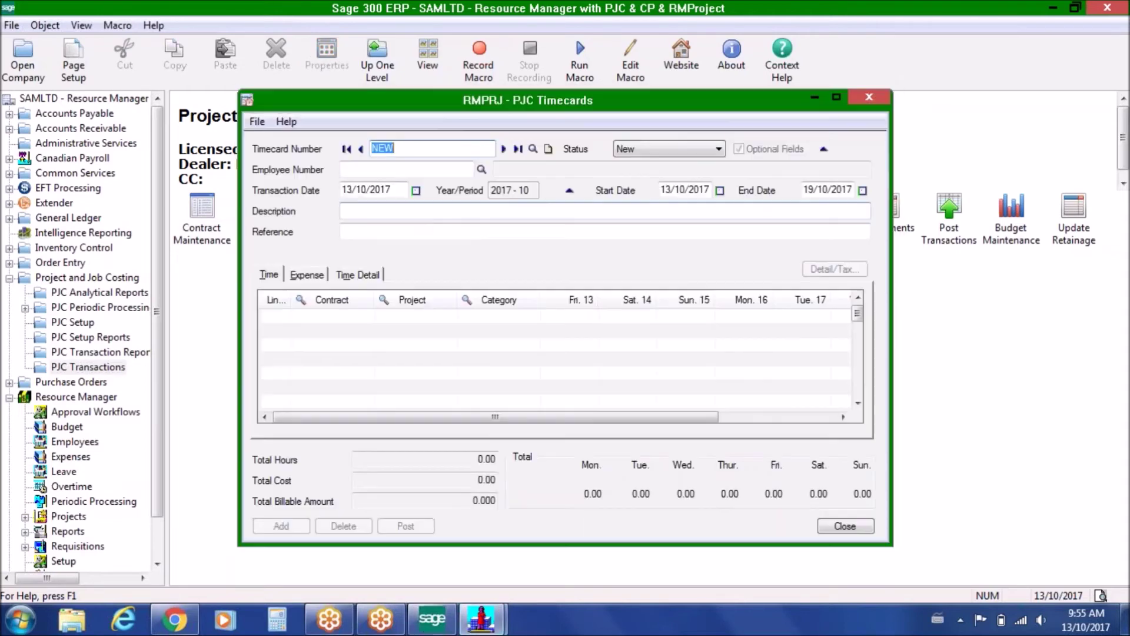
{"action": "left_click", "coordinate": [518, 149]}
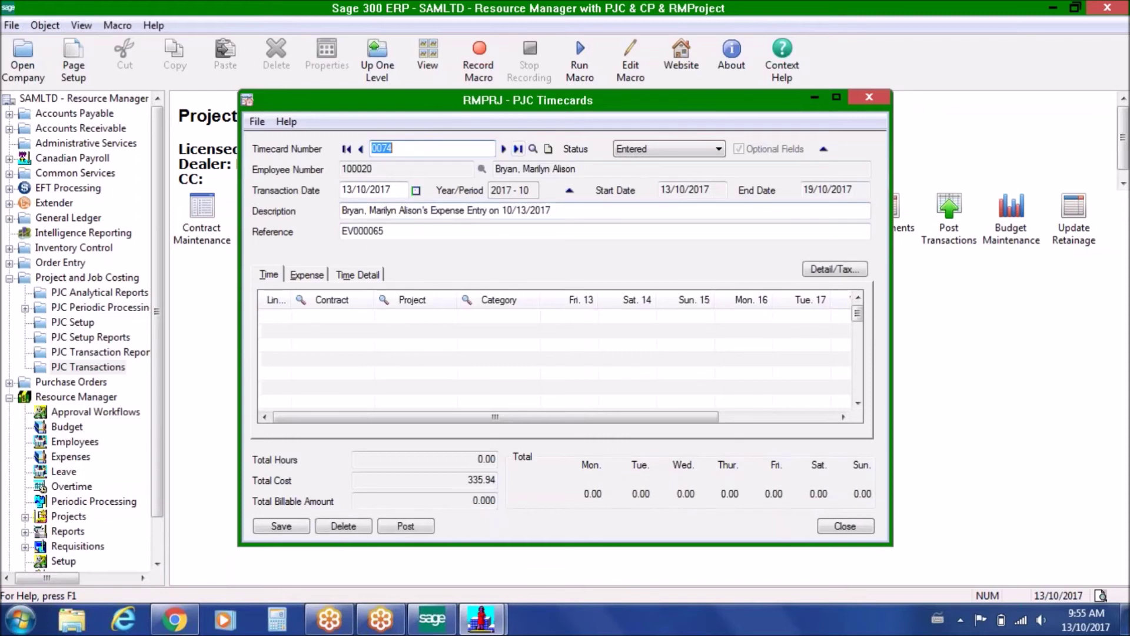
{"action": "left_click", "coordinate": [412, 229]}
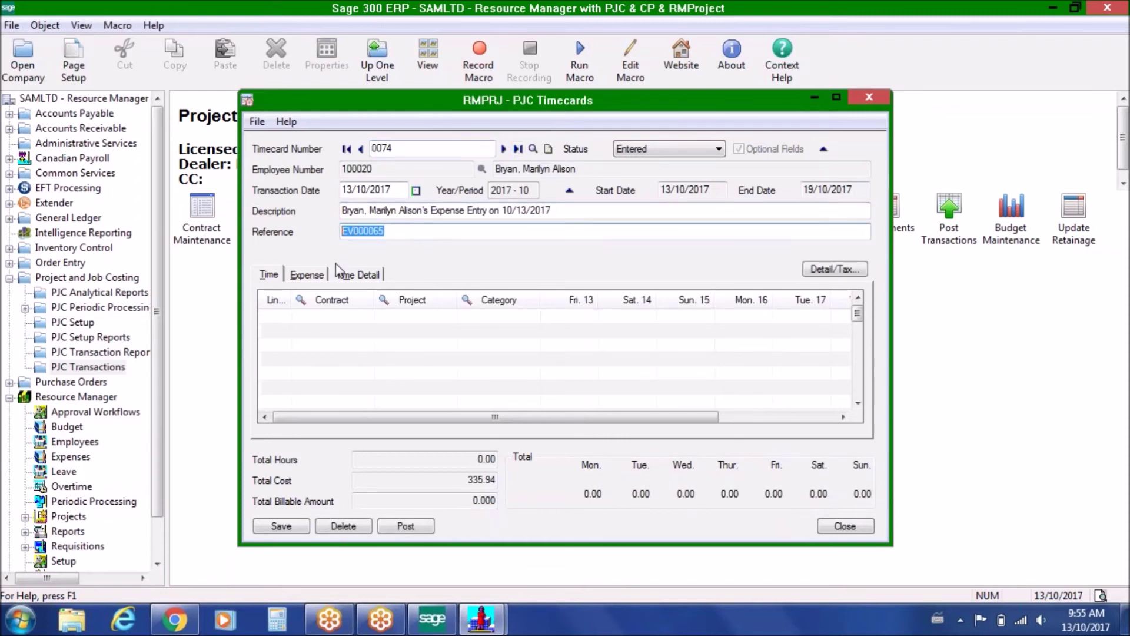
{"action": "left_click", "coordinate": [307, 274]}
{"action": "left_click_drag", "start_coordinate": [446, 418], "coordinate": [383, 405]}
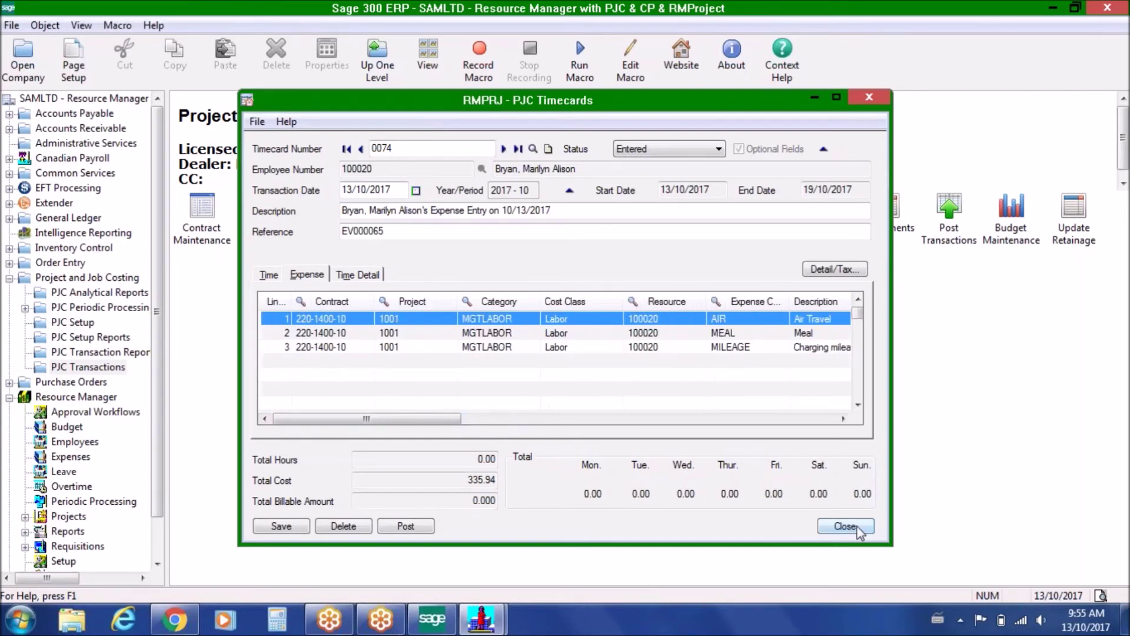
{"action": "left_click", "coordinate": [857, 528]}
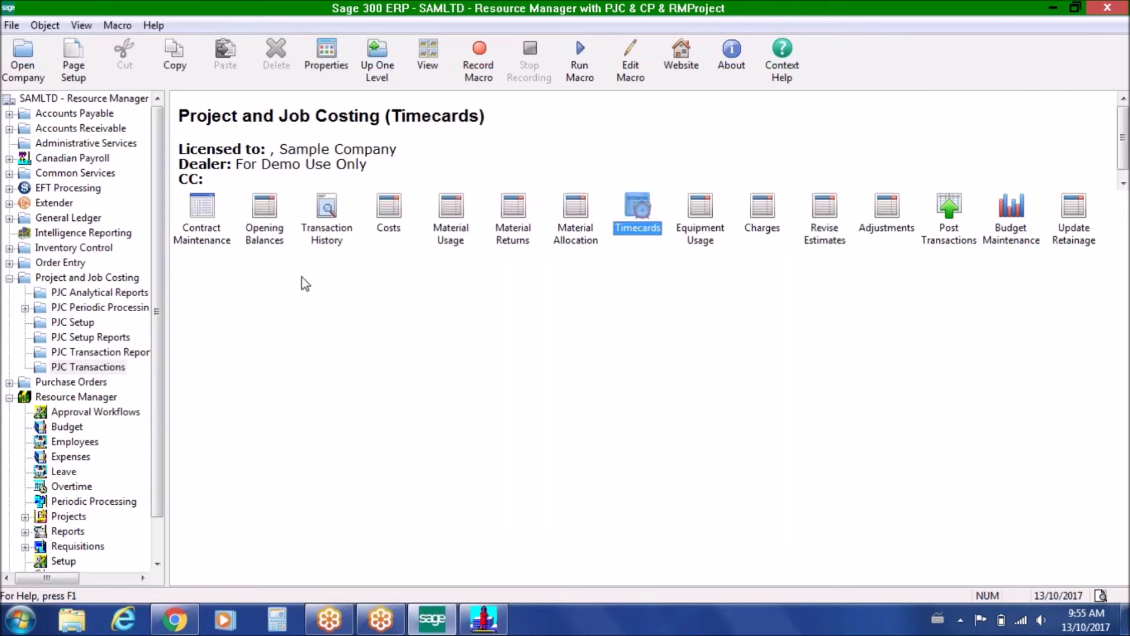
- Open A/P invoice batch 102 and drill down from invoice EV000065 to its source expense entry
{"action": "left_click", "coordinate": [10, 279]}
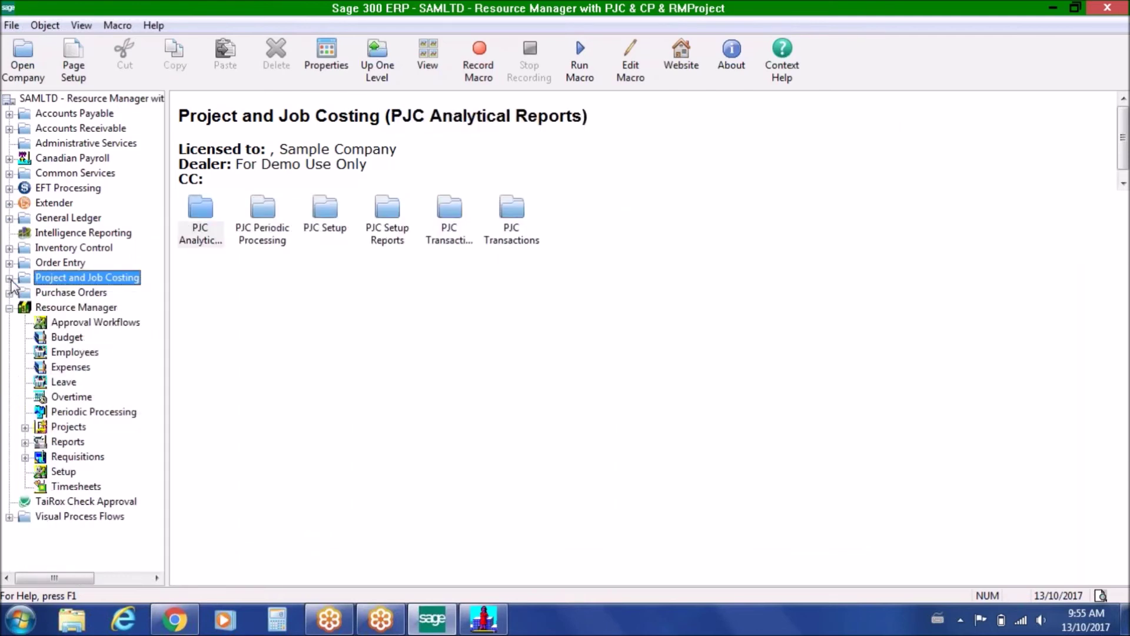
{"action": "left_click", "coordinate": [10, 115]}
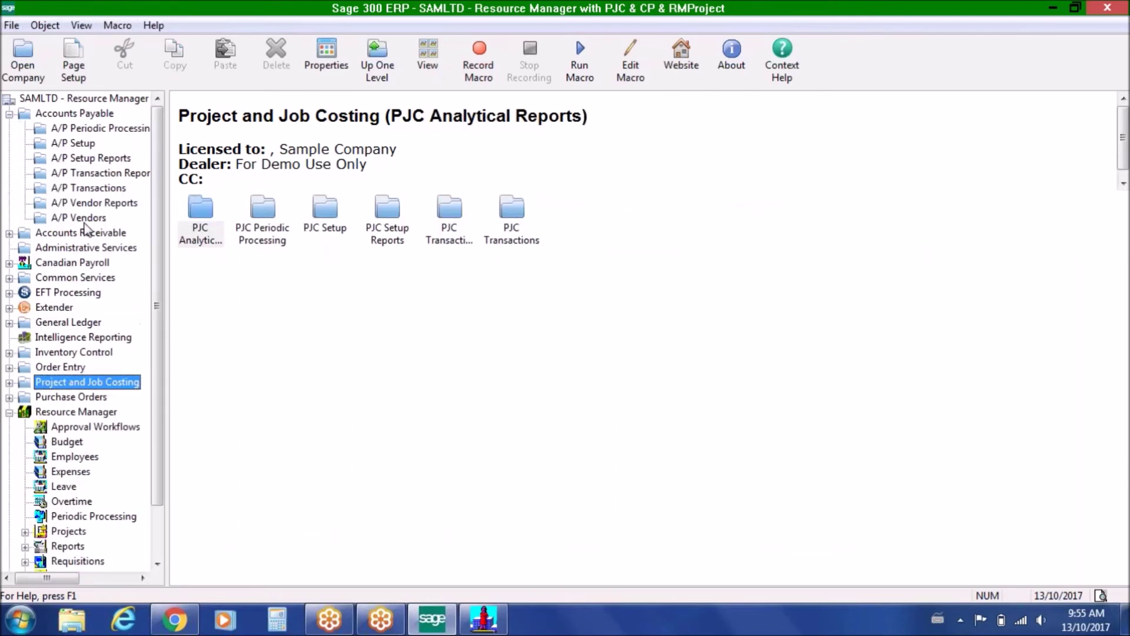
{"action": "left_click", "coordinate": [93, 188]}
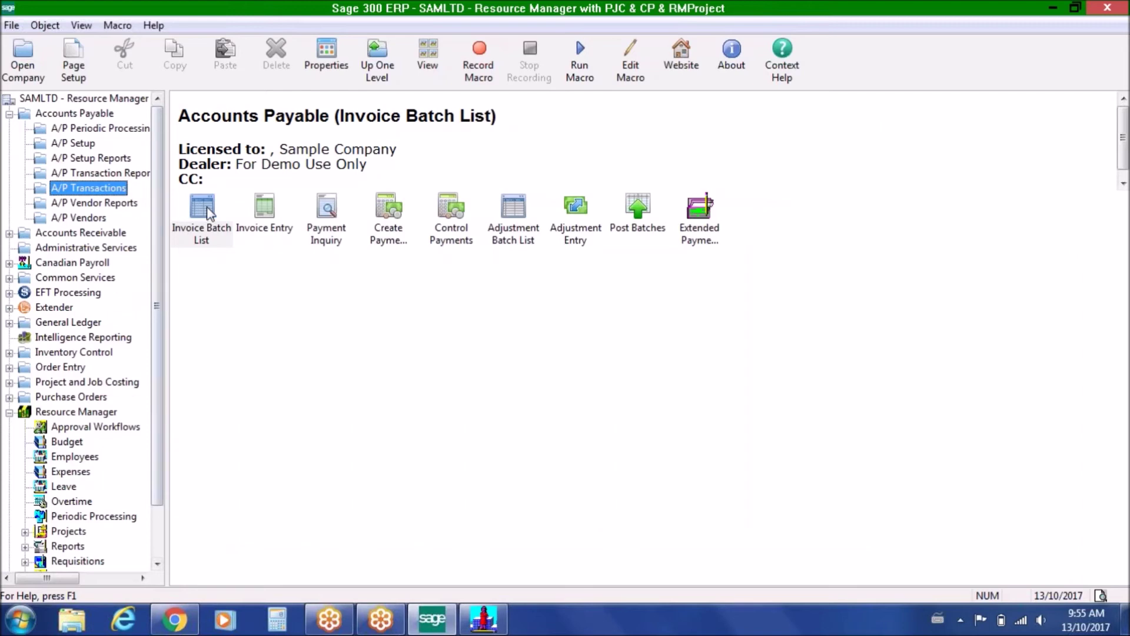
{"action": "double_click", "coordinate": [177, 223]}
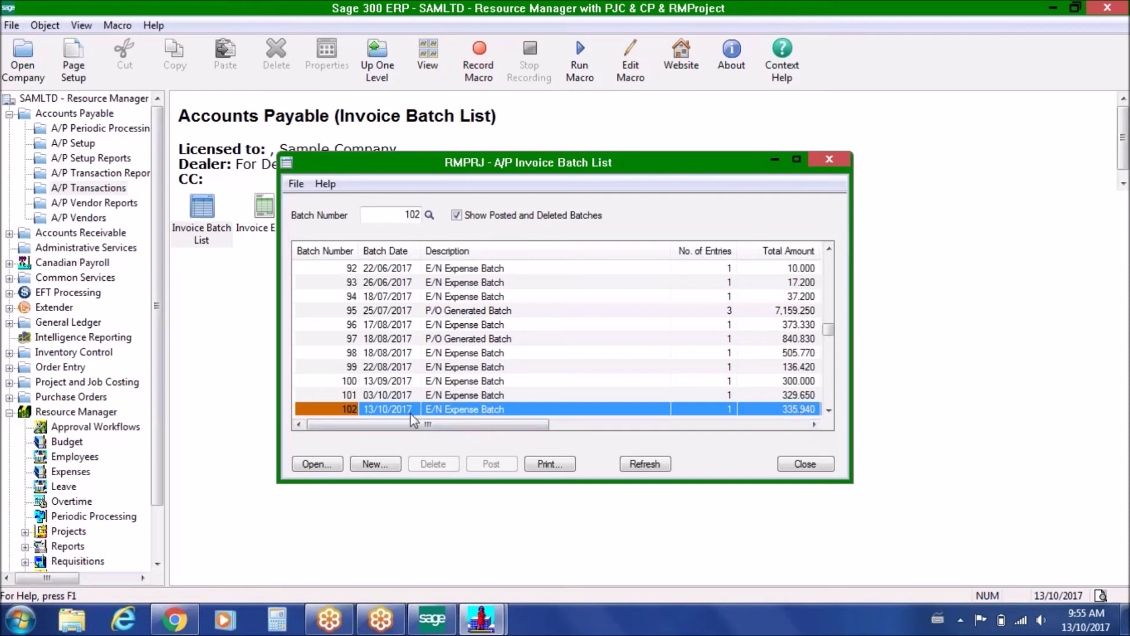
{"action": "double_click", "coordinate": [449, 409]}
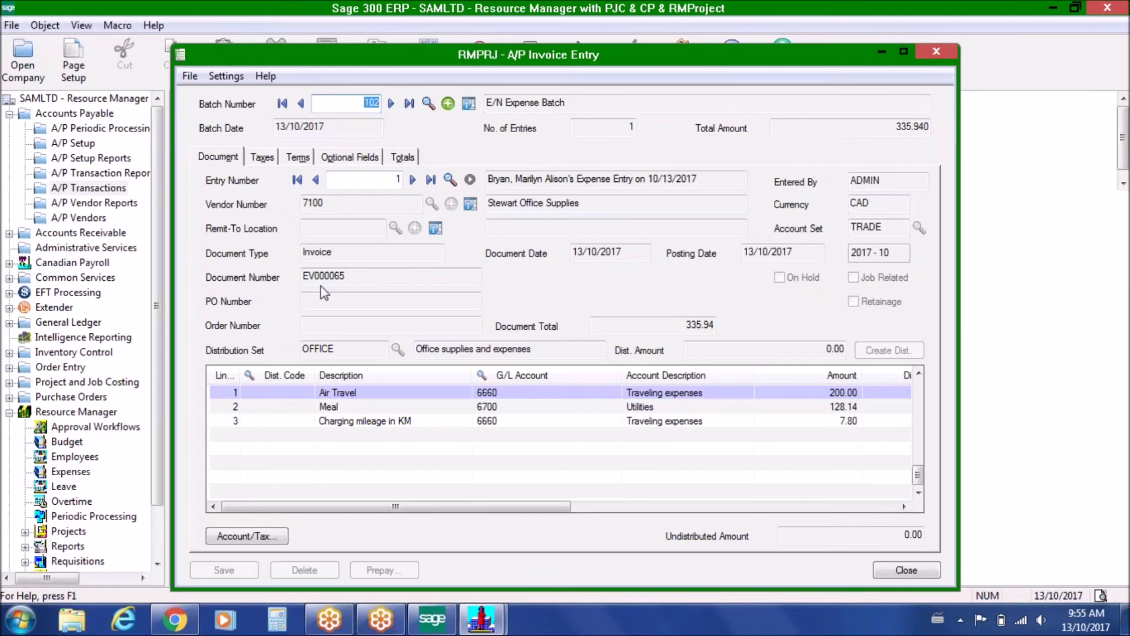
{"action": "mouse_move", "coordinate": [402, 506]}
{"action": "left_mouse_down"}
{"action": "mouse_move", "coordinate": [580, 511]}
{"action": "mouse_move", "coordinate": [400, 506]}
{"action": "left_mouse_up"}
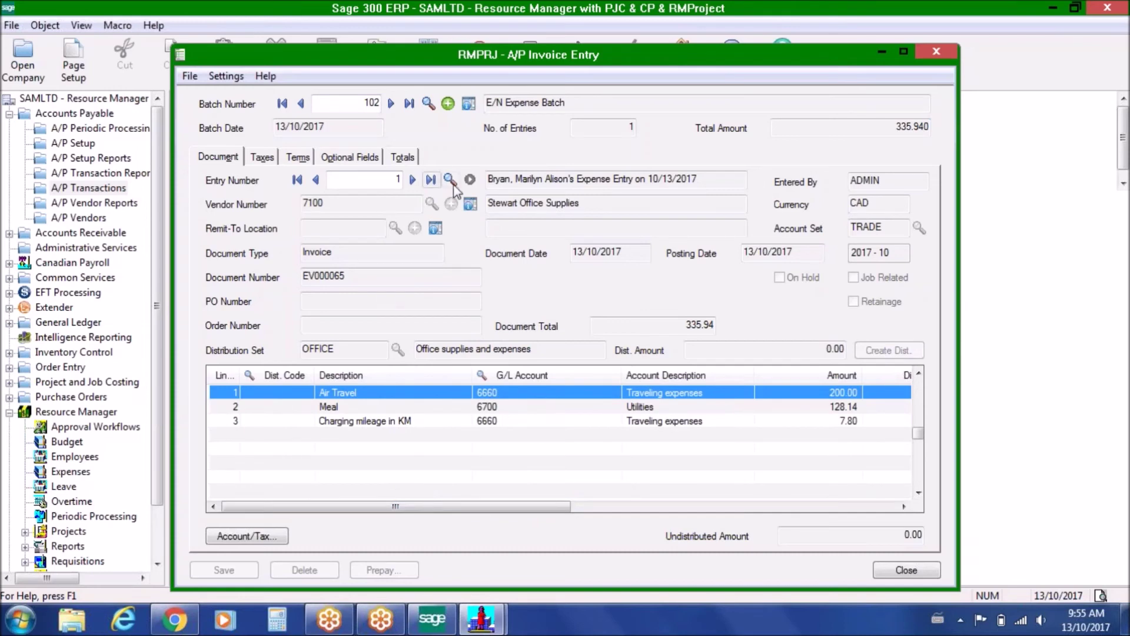
{"action": "left_click", "coordinate": [470, 180]}
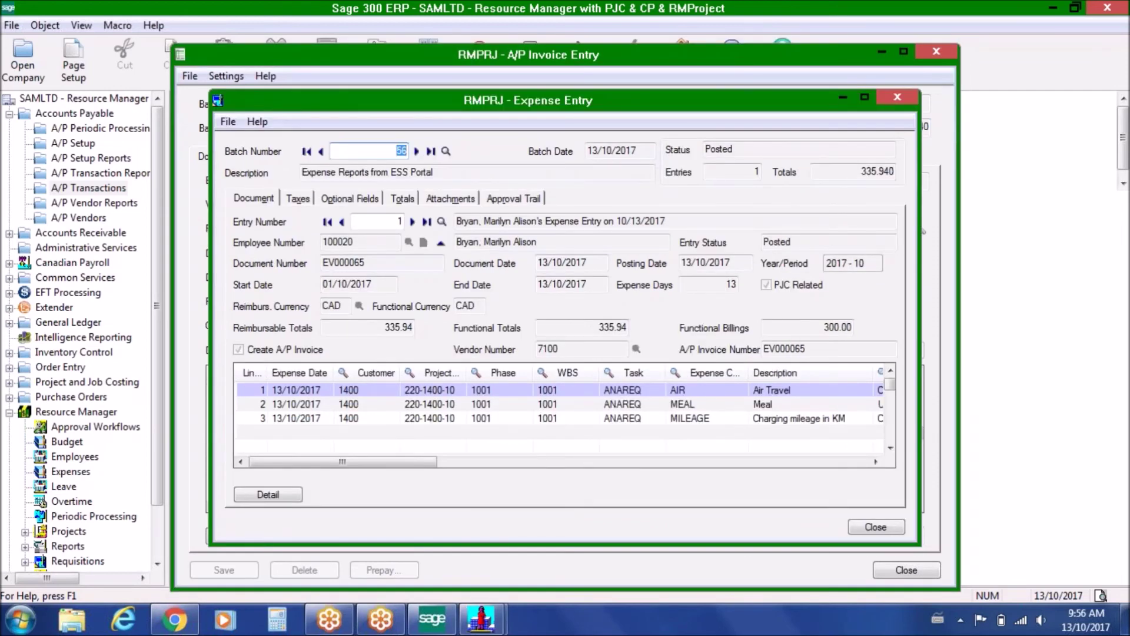
- Review the source entry's approval trail, attachments and totals, then close it and invoice EV000065
{"action": "left_click", "coordinate": [522, 200]}
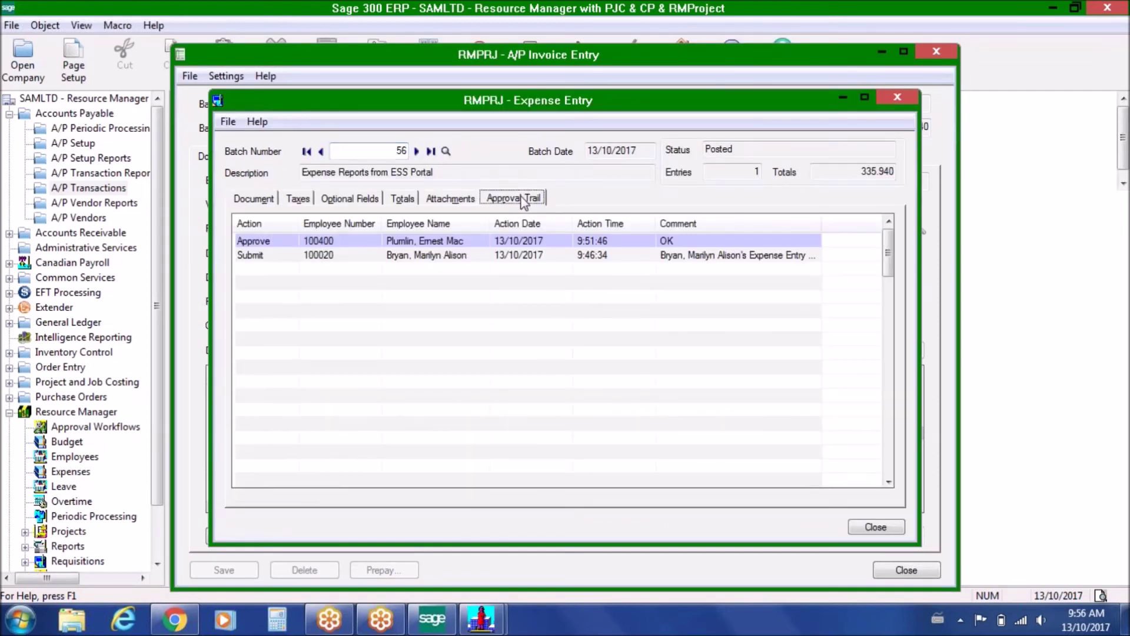
{"action": "left_click", "coordinate": [459, 203]}
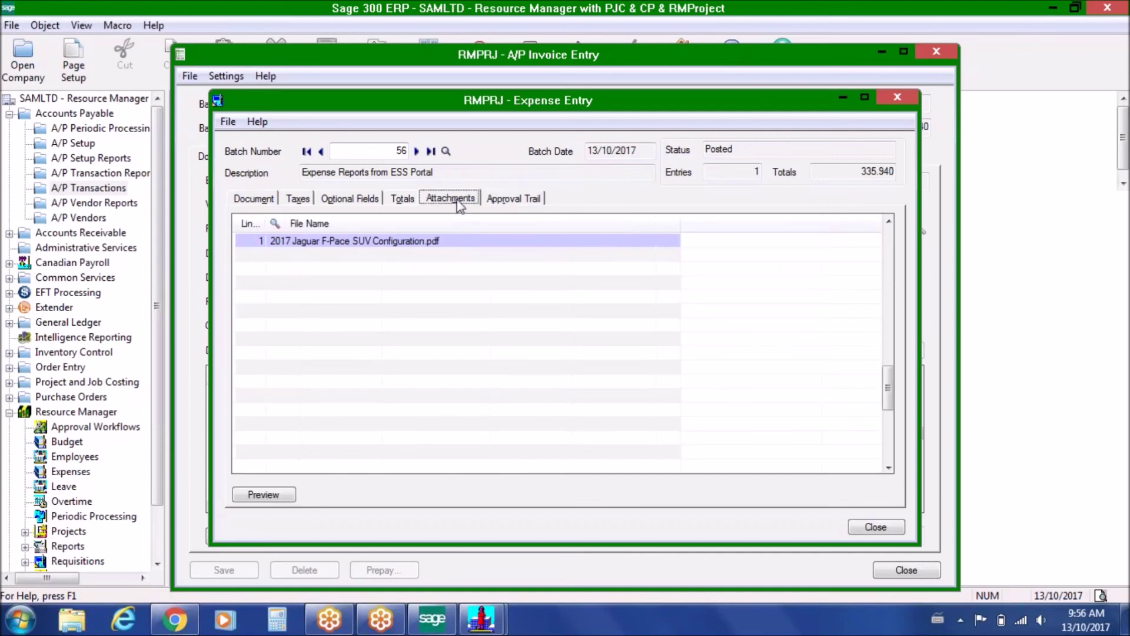
{"action": "left_click", "coordinate": [403, 200]}
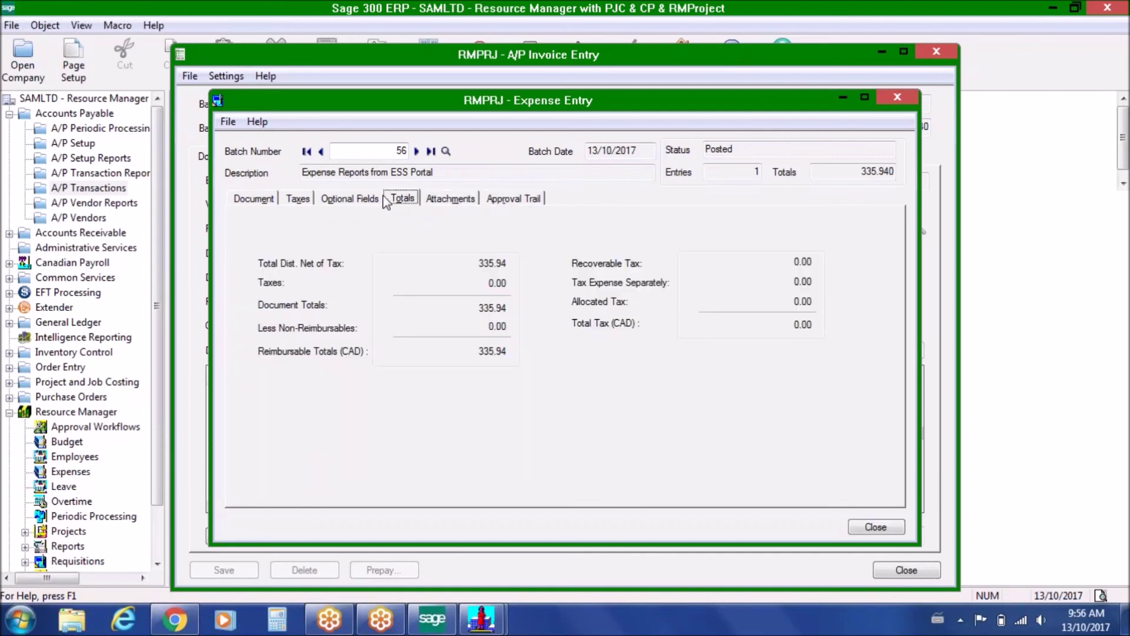
{"action": "left_click", "coordinate": [266, 201]}
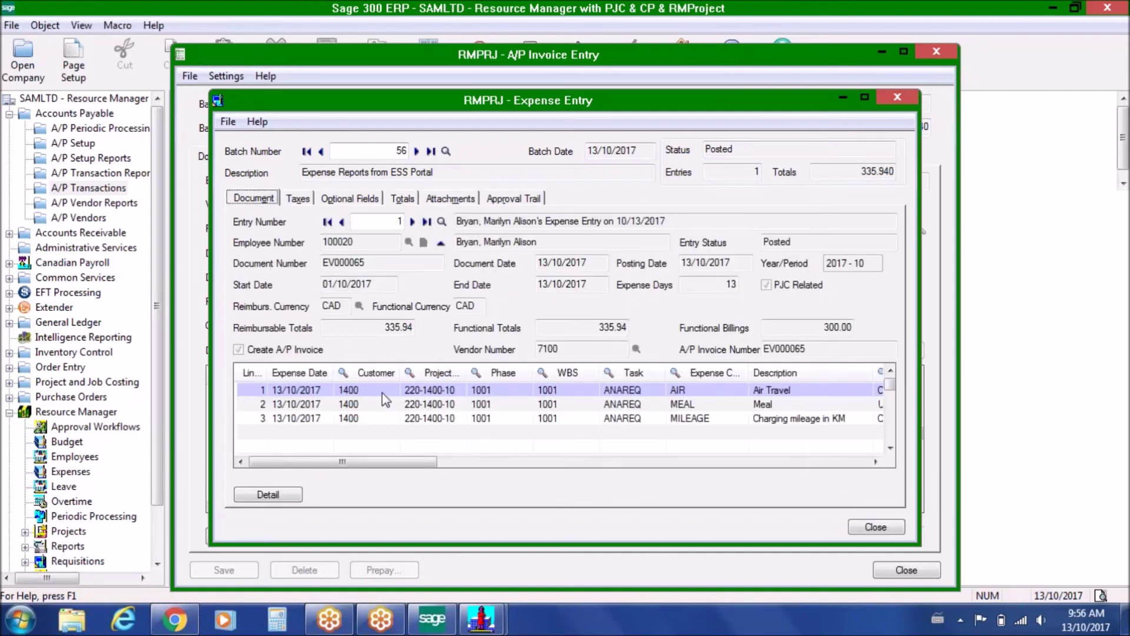
{"action": "left_click", "coordinate": [870, 526]}
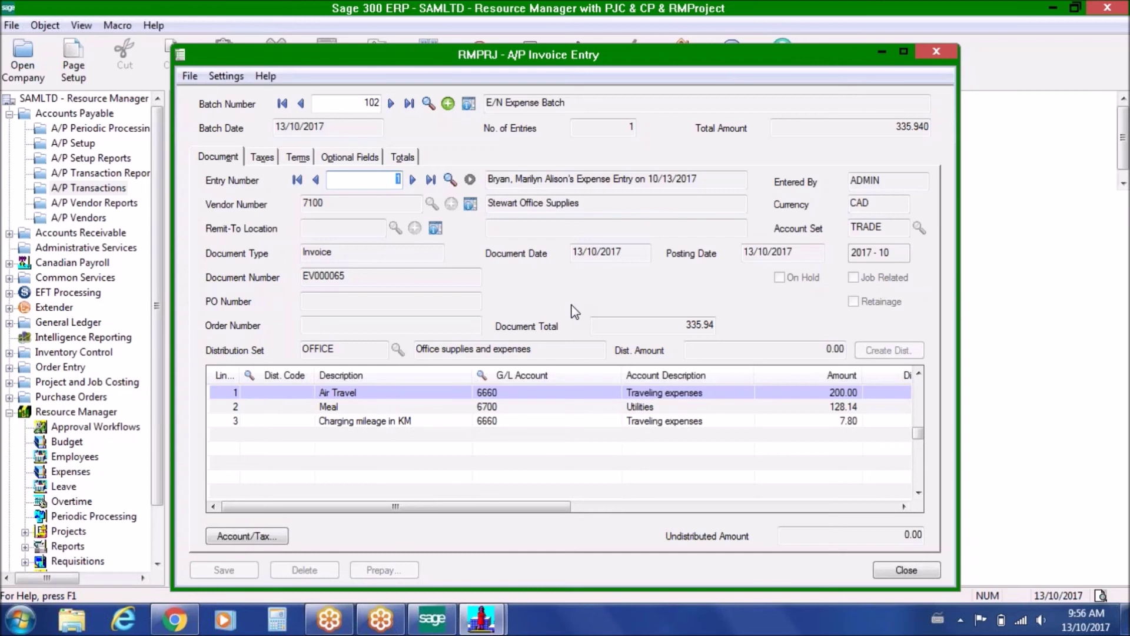
{"action": "left_click", "coordinate": [902, 570]}
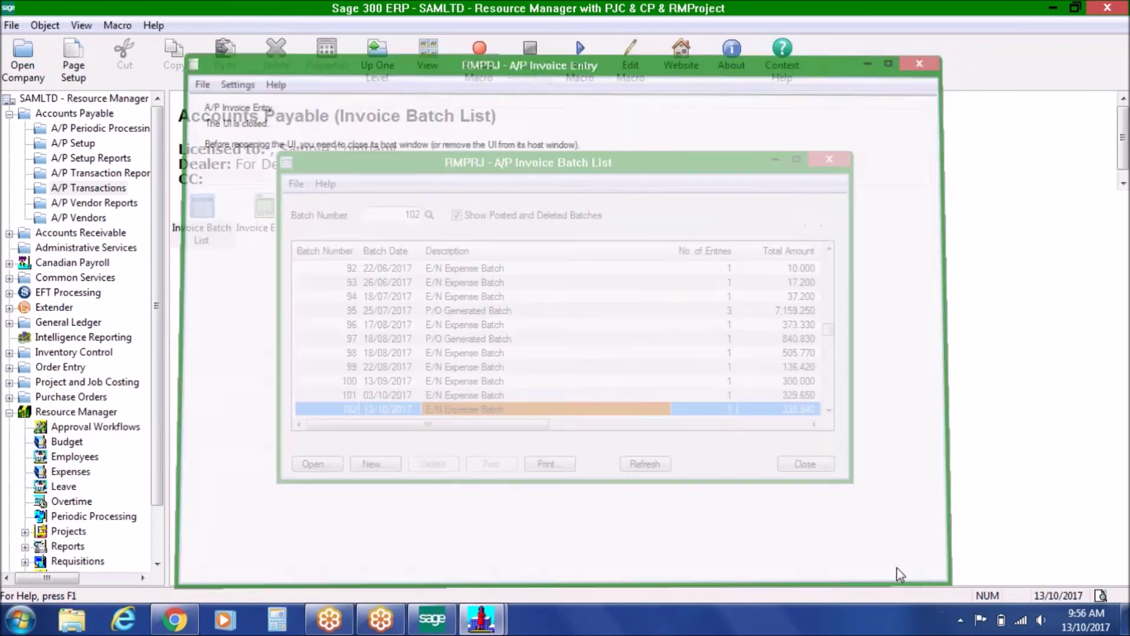
- Close the invoice batch list and browse the extended payment, TaiRox Check Approval and EFT Processing functions
{"action": "left_click", "coordinate": [807, 464]}
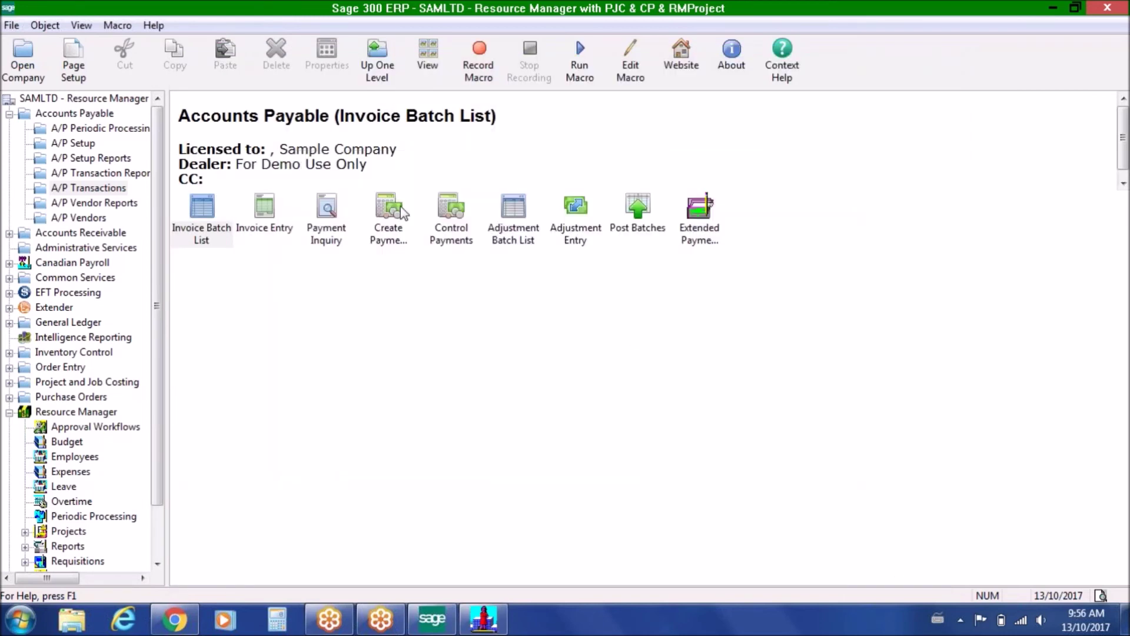
{"action": "left_click", "coordinate": [704, 206]}
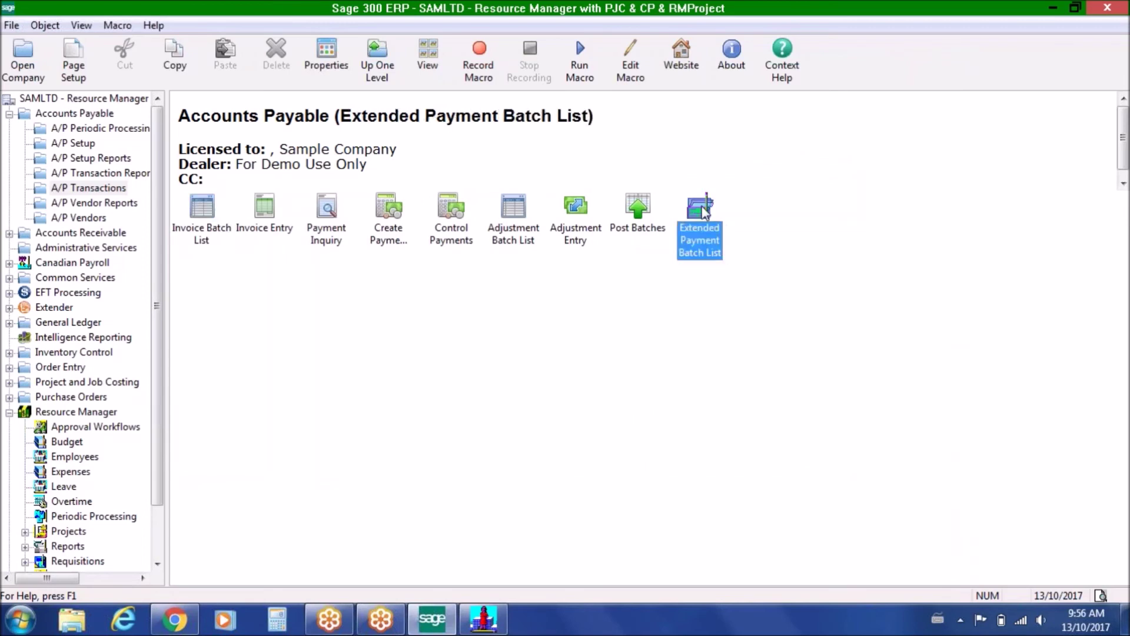
{"action": "left_click_drag", "start_coordinate": [159, 415], "coordinate": [160, 465]}
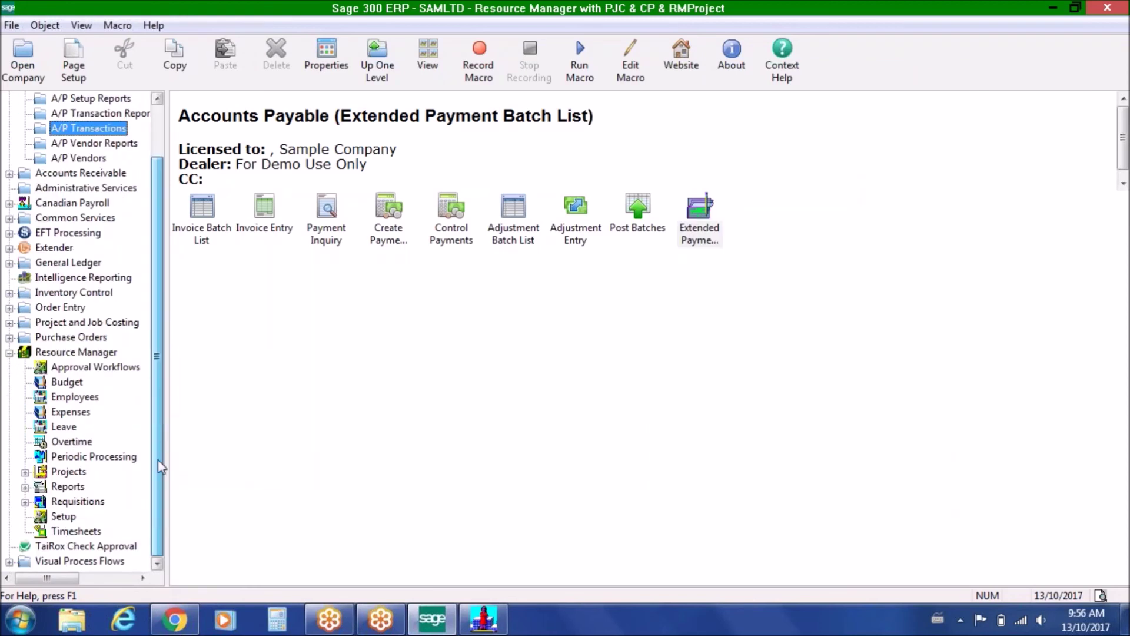
{"action": "left_click", "coordinate": [93, 548]}
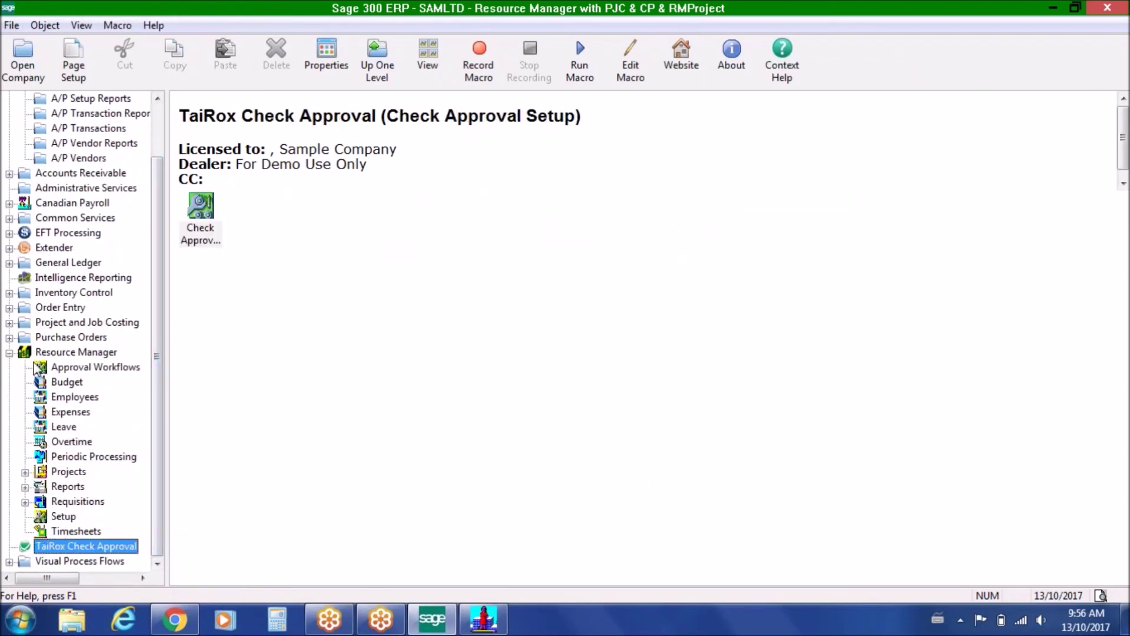
{"action": "left_click_drag", "start_coordinate": [159, 323], "coordinate": [177, 170]}
{"action": "left_click", "coordinate": [89, 293]}
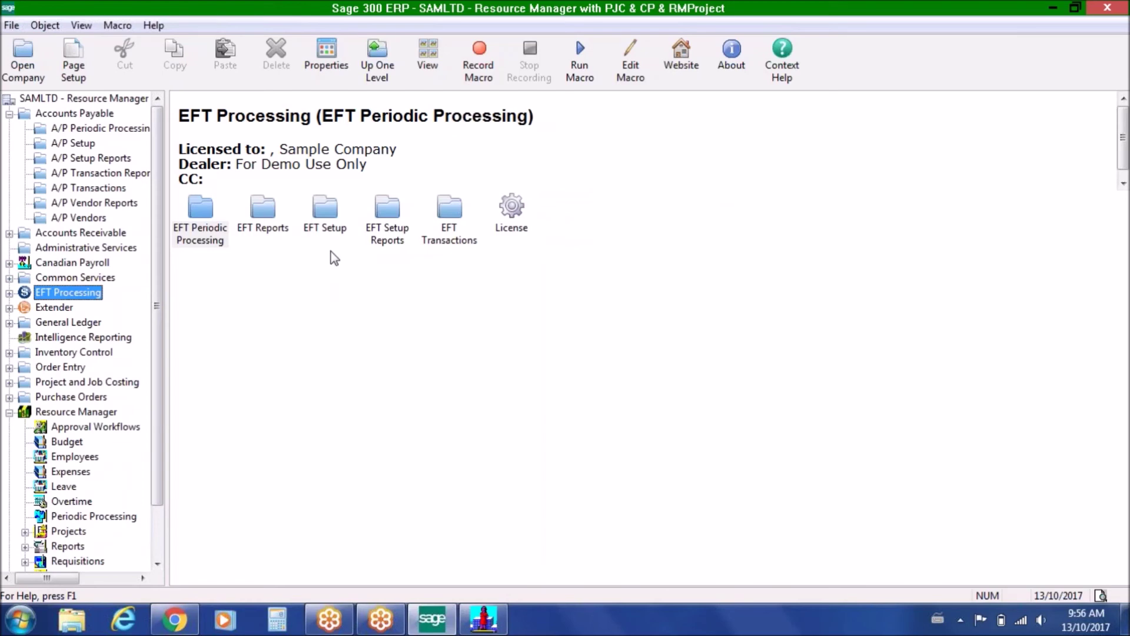
- Show the Resource Manager functions, glance at the ESS portal home page, then return to Sage 300
{"action": "left_click", "coordinate": [9, 412]}
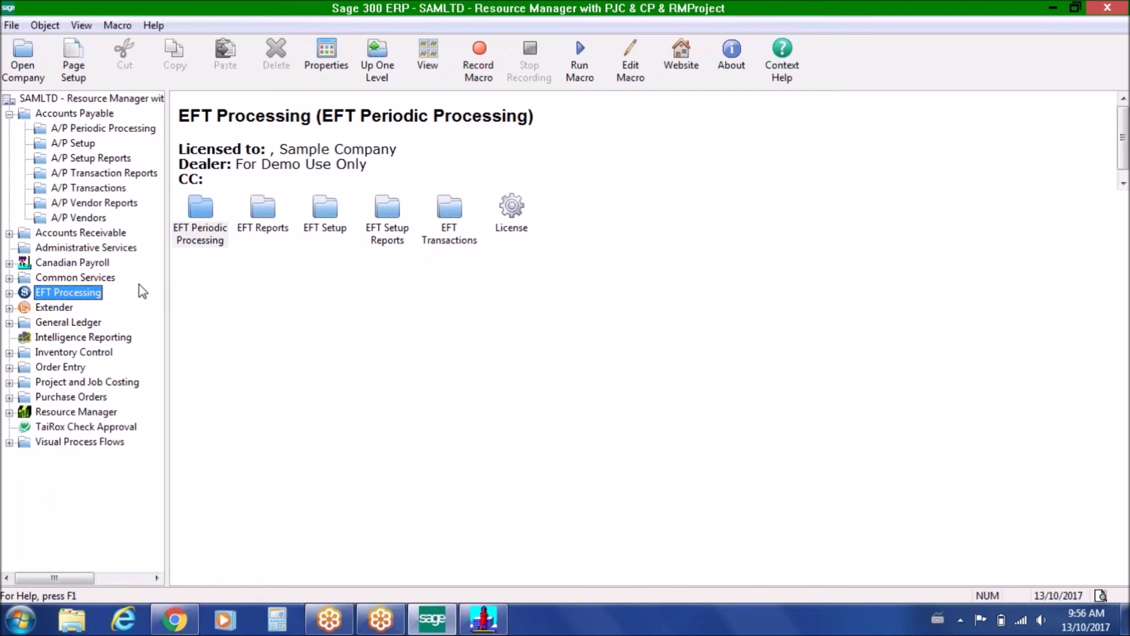
{"action": "left_click", "coordinate": [59, 412]}
{"action": "left_click", "coordinate": [9, 412]}
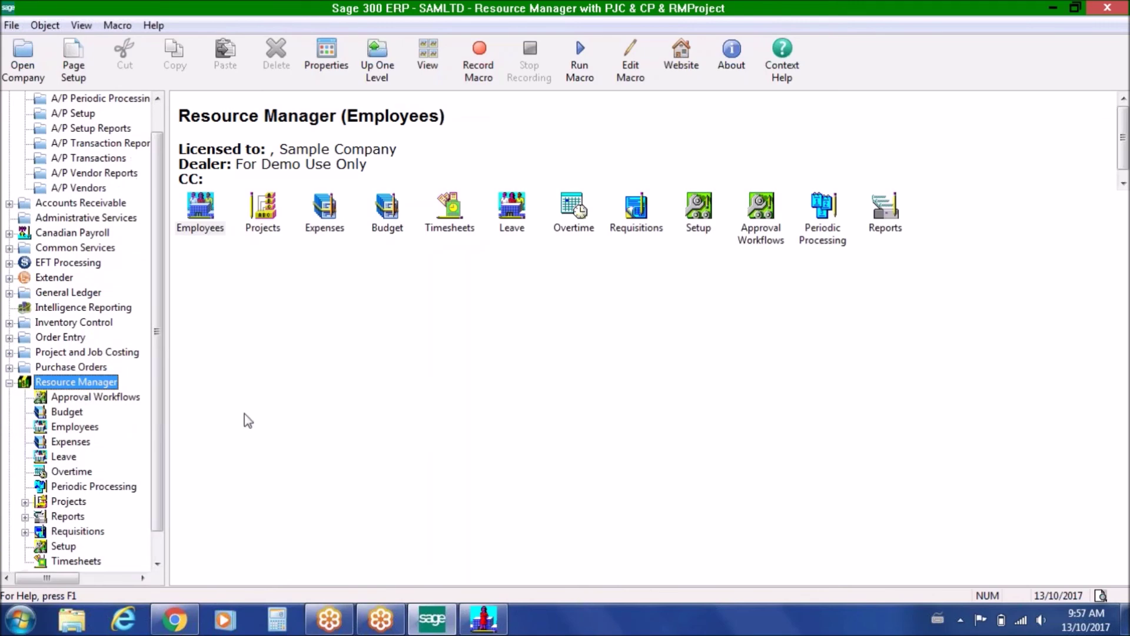
{"action": "left_click", "coordinate": [175, 618]}
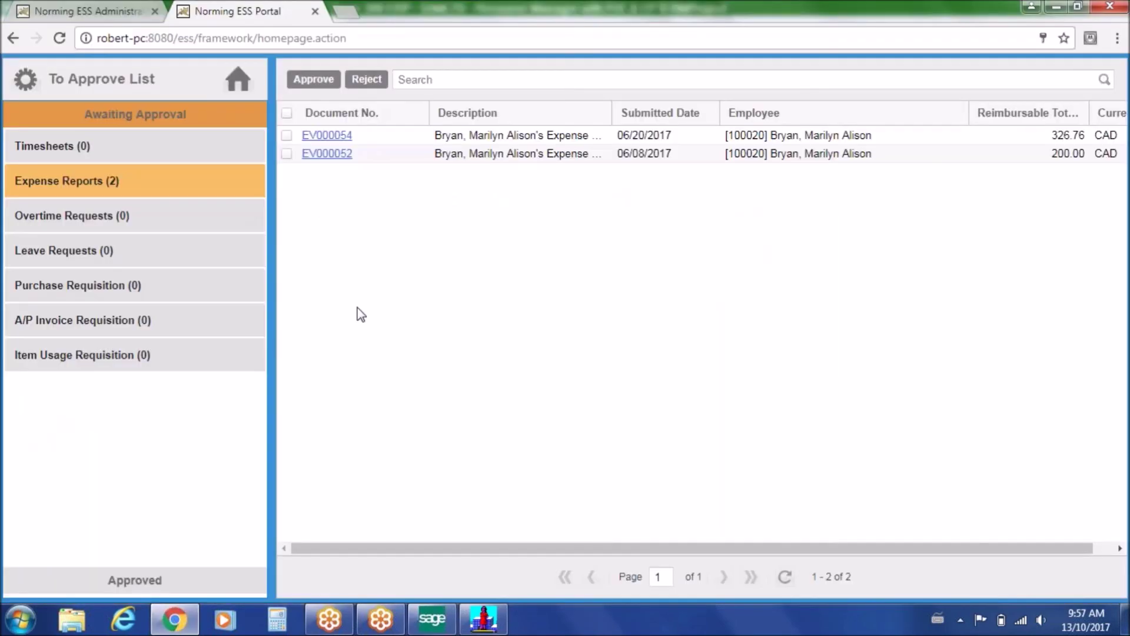
{"action": "left_click", "coordinate": [237, 80]}
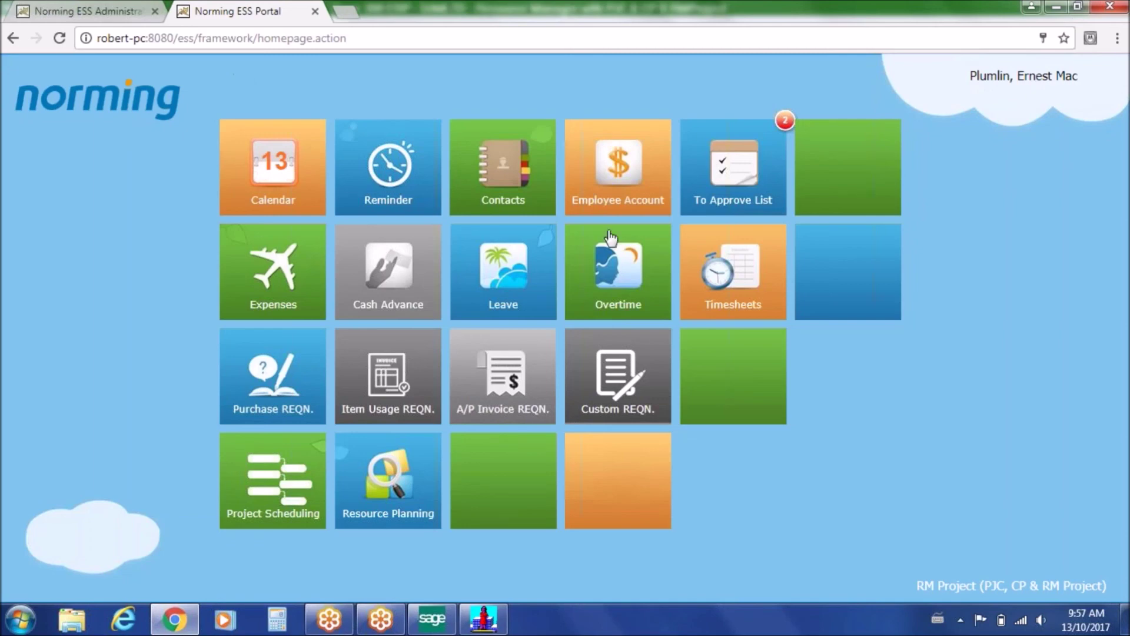
{"action": "left_click", "coordinate": [432, 620]}
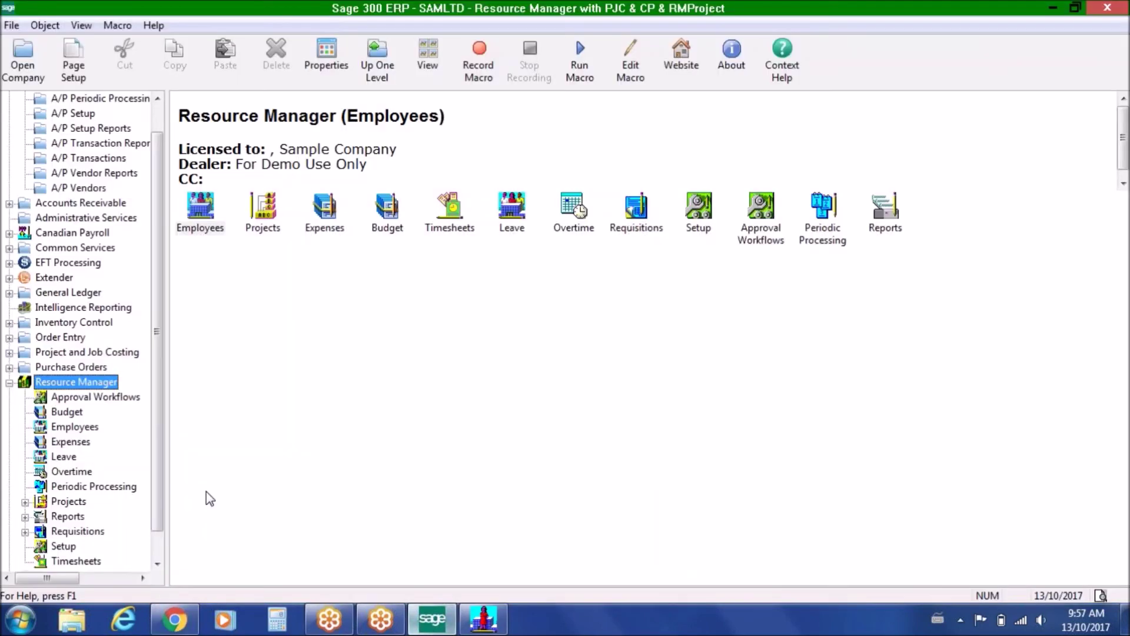